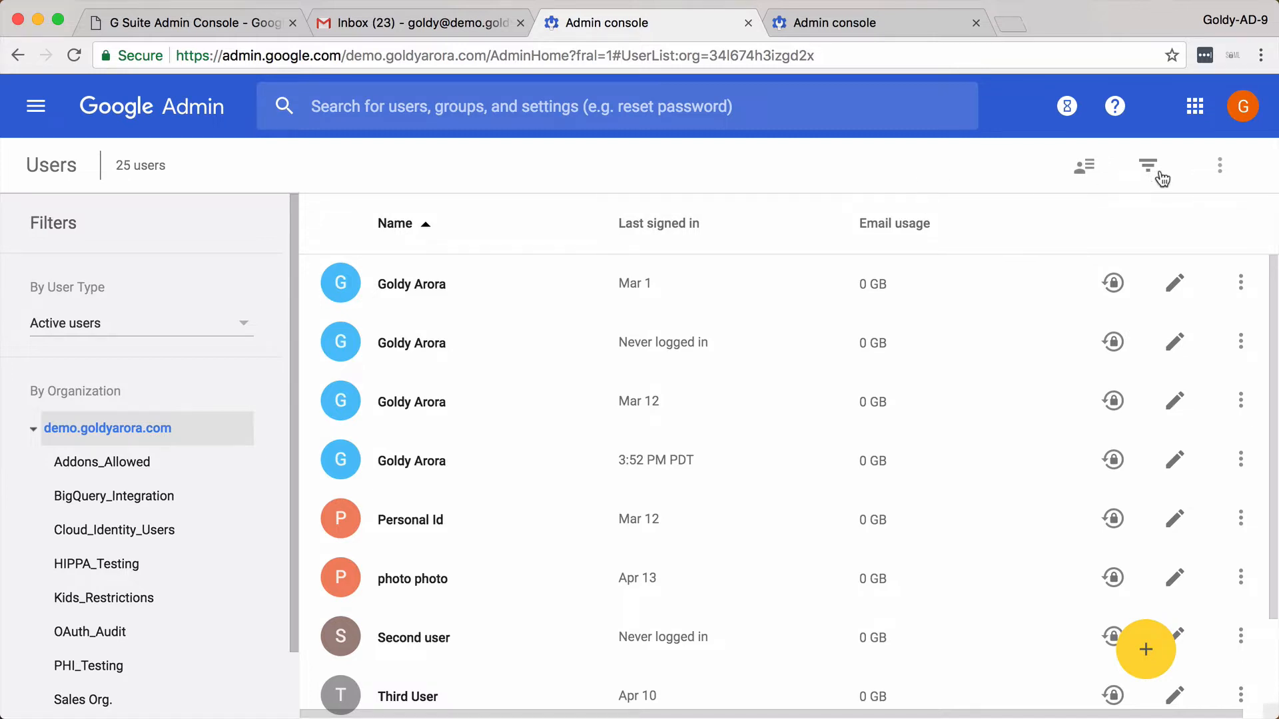
Export the filtered list of users as a Google spreadsheet and open the exported file
click(1216, 172)
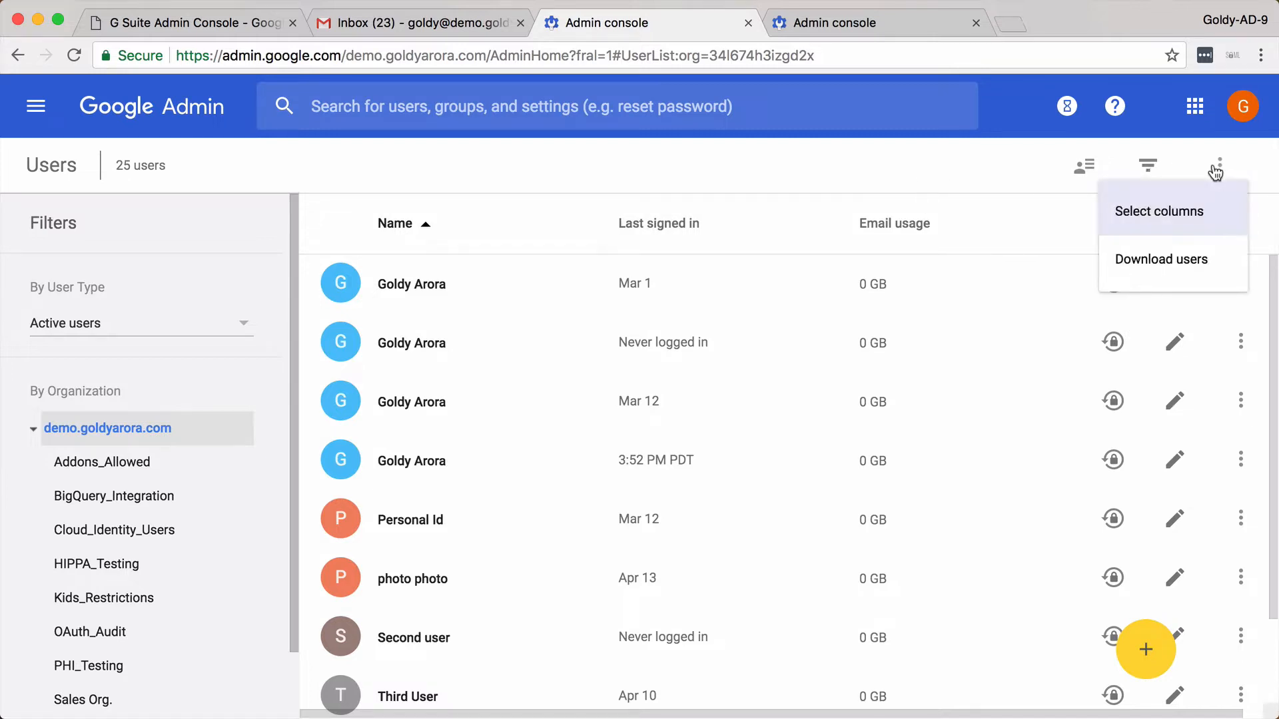
click(1160, 256)
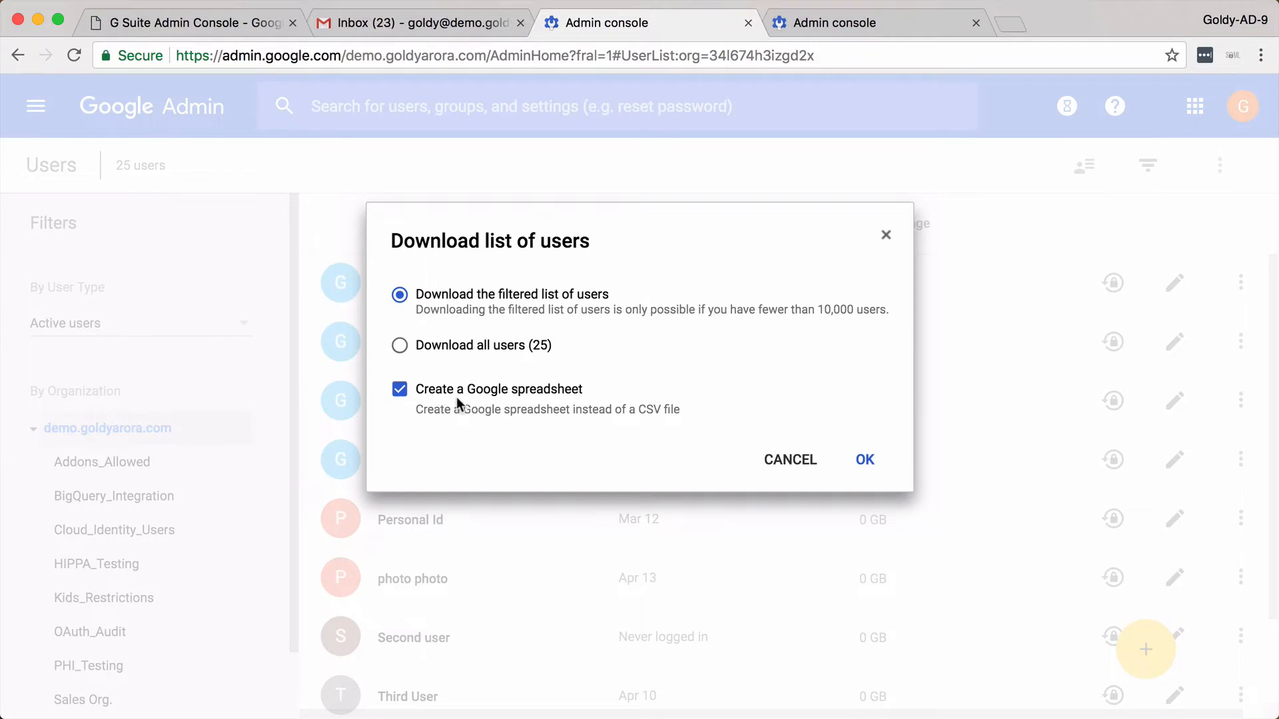
click(864, 459)
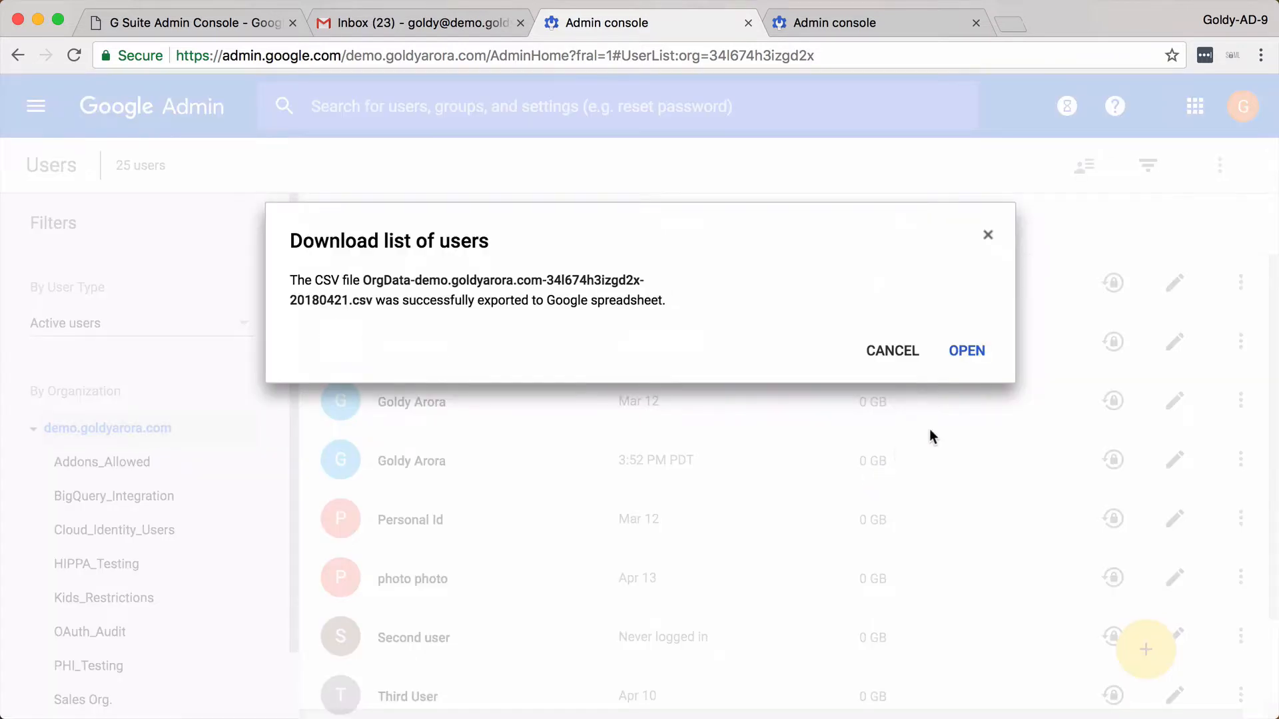
click(980, 350)
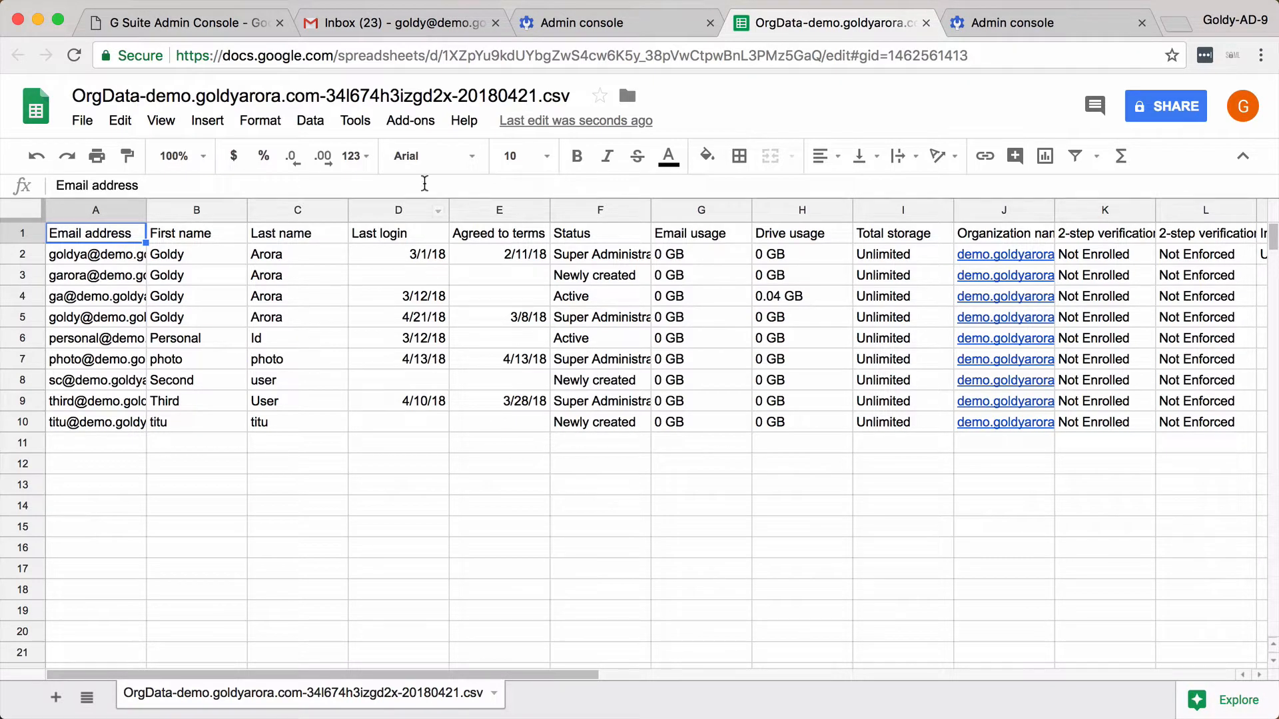
Start recording a new macro in the exported user spreadsheet
click(354, 122)
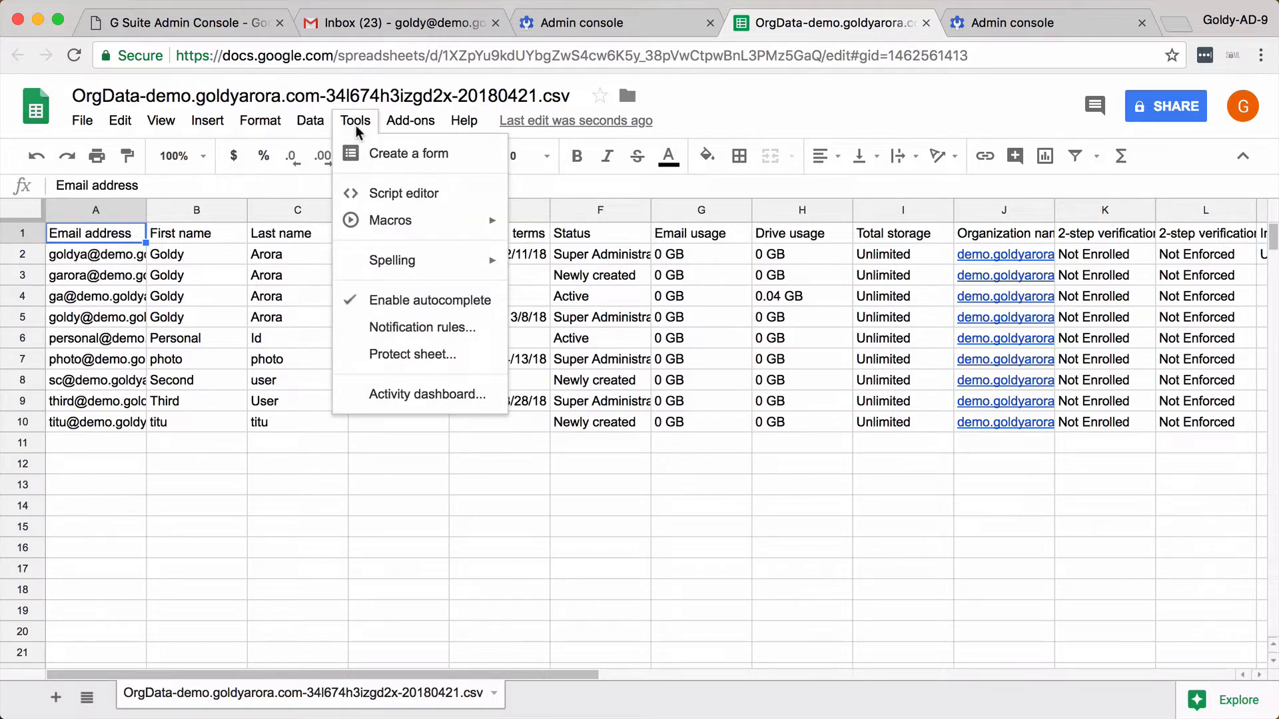
mouse_move(382, 235)
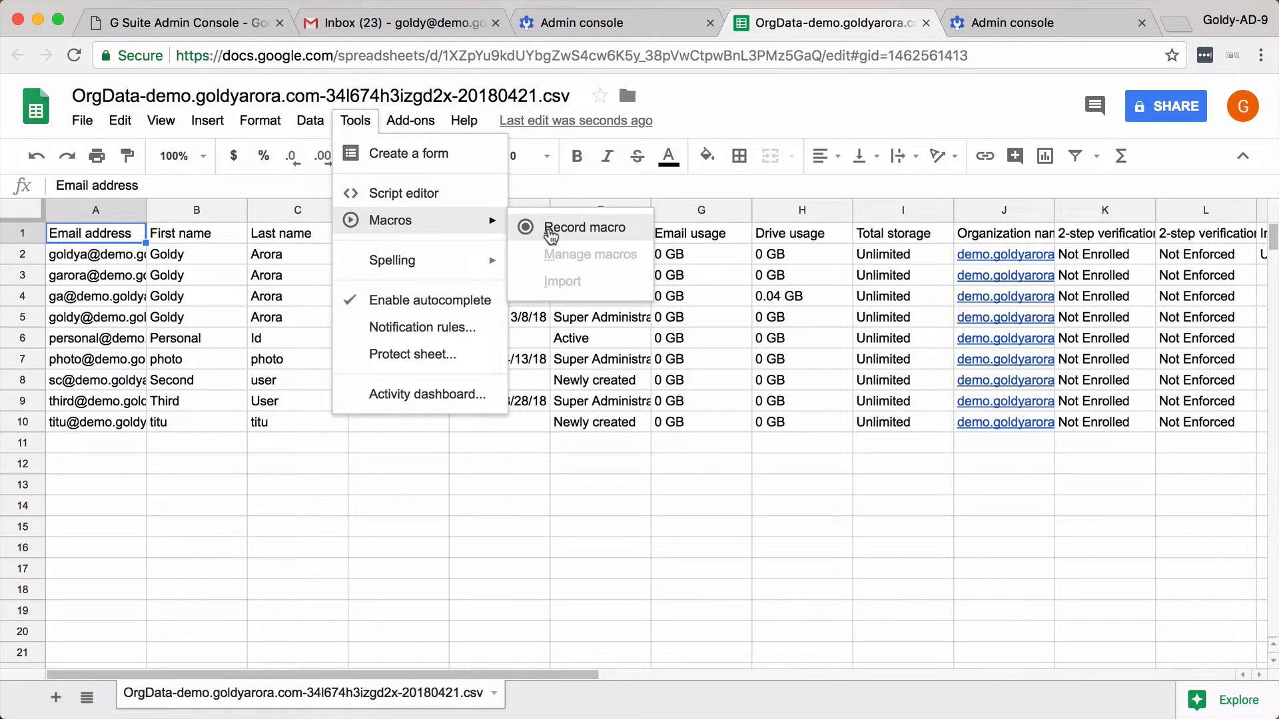
click(551, 236)
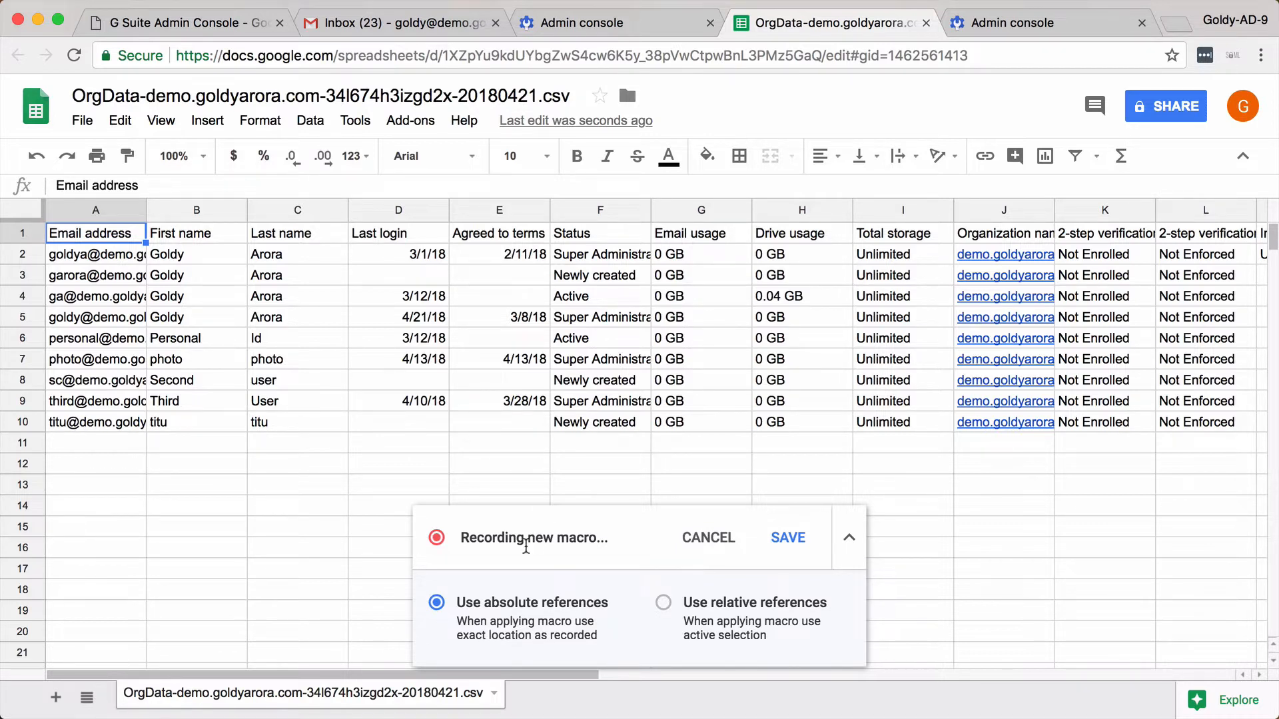
Rename the spreadsheet file as "G Suite Login Report"
click(346, 297)
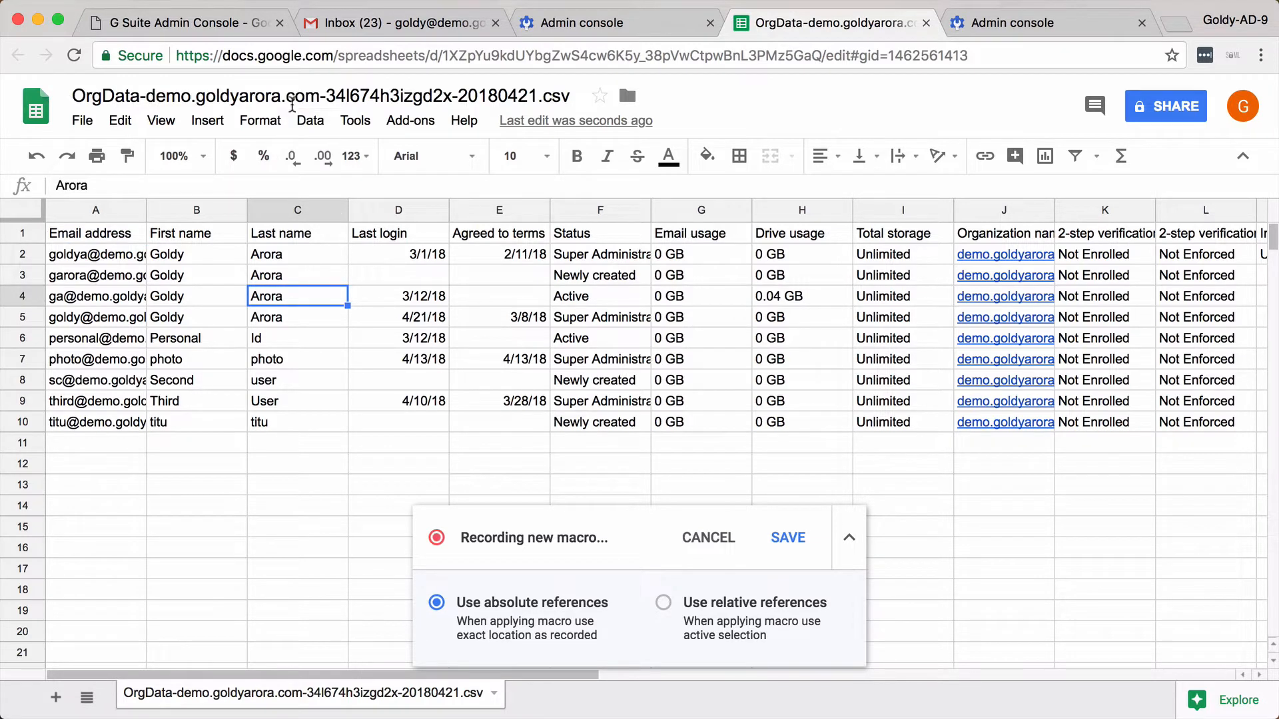
double_click(295, 95)
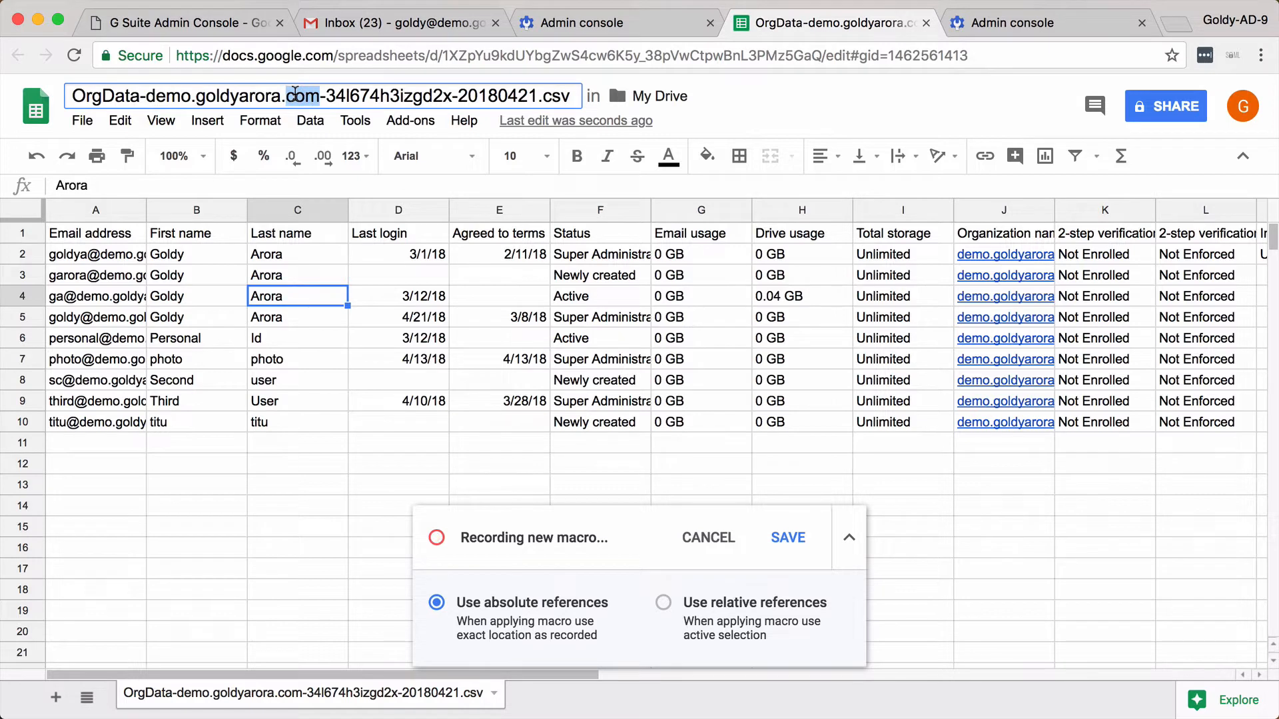
key(super+a)
key(BackSpace)
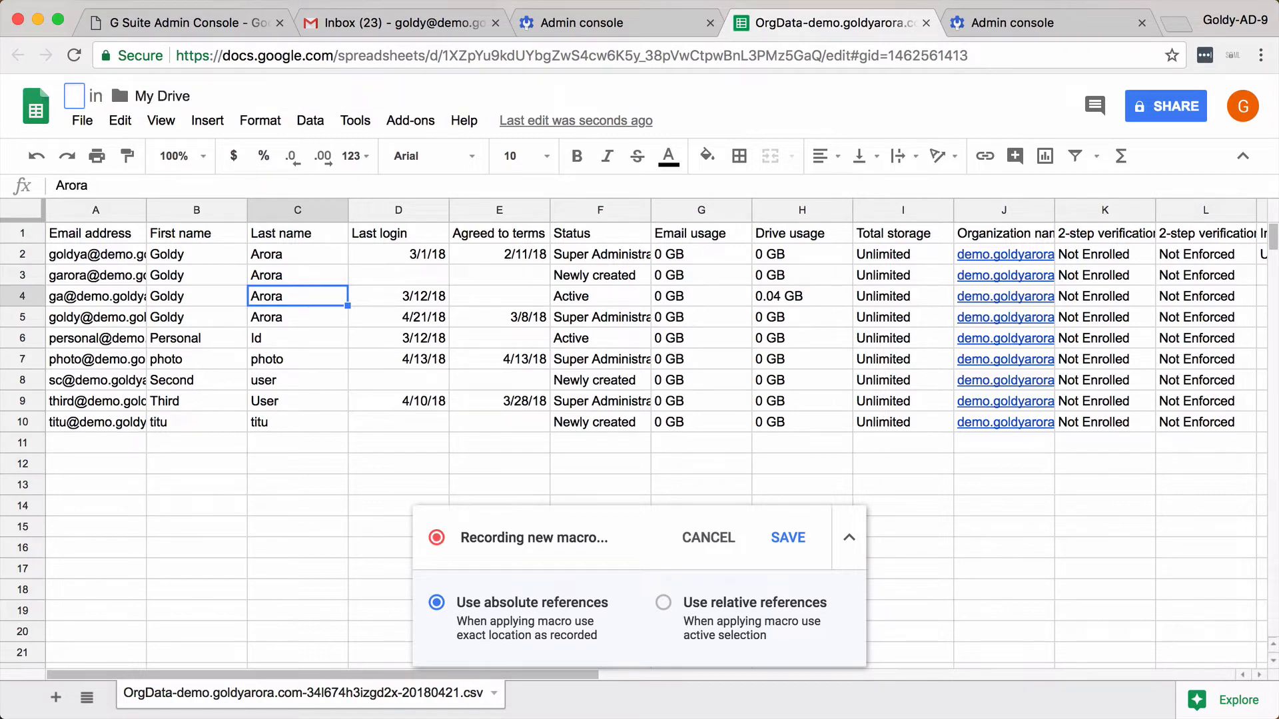
text(G Suite )
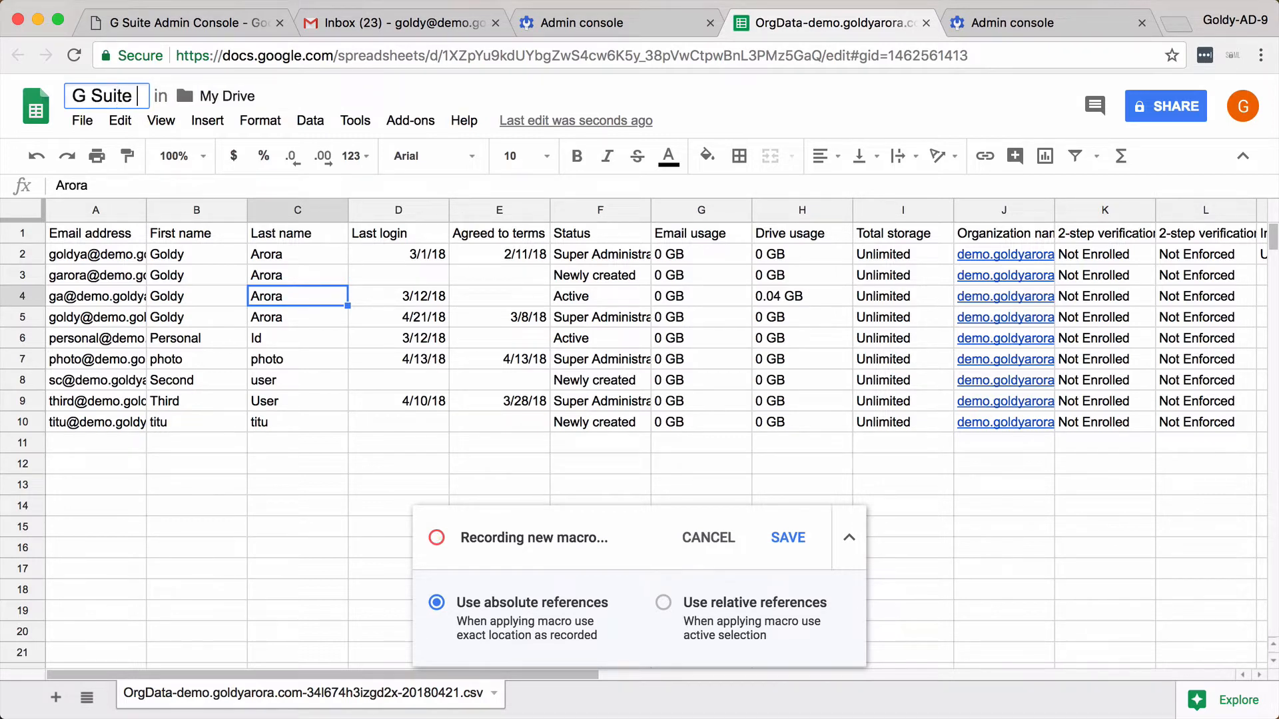
text(Login Report)
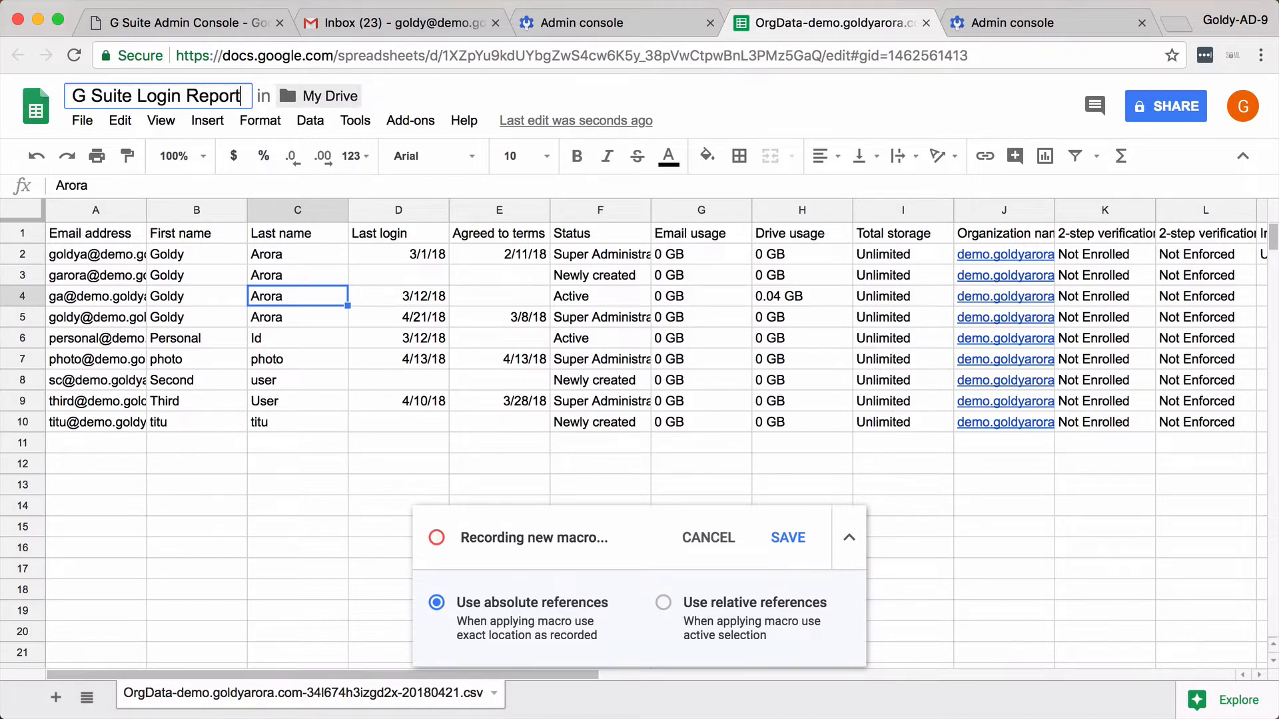
click(296, 284)
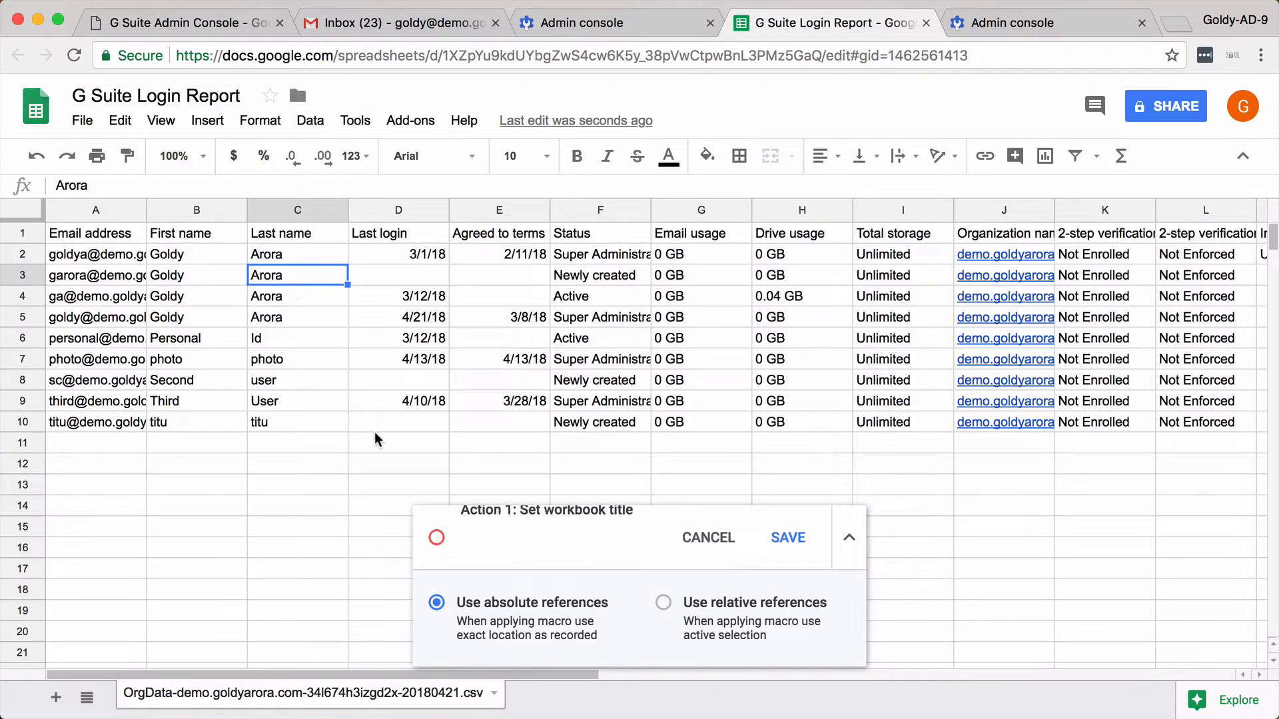
Rename the sheet holding the exported user data as "G Suite Admin Login Report"
click(494, 694)
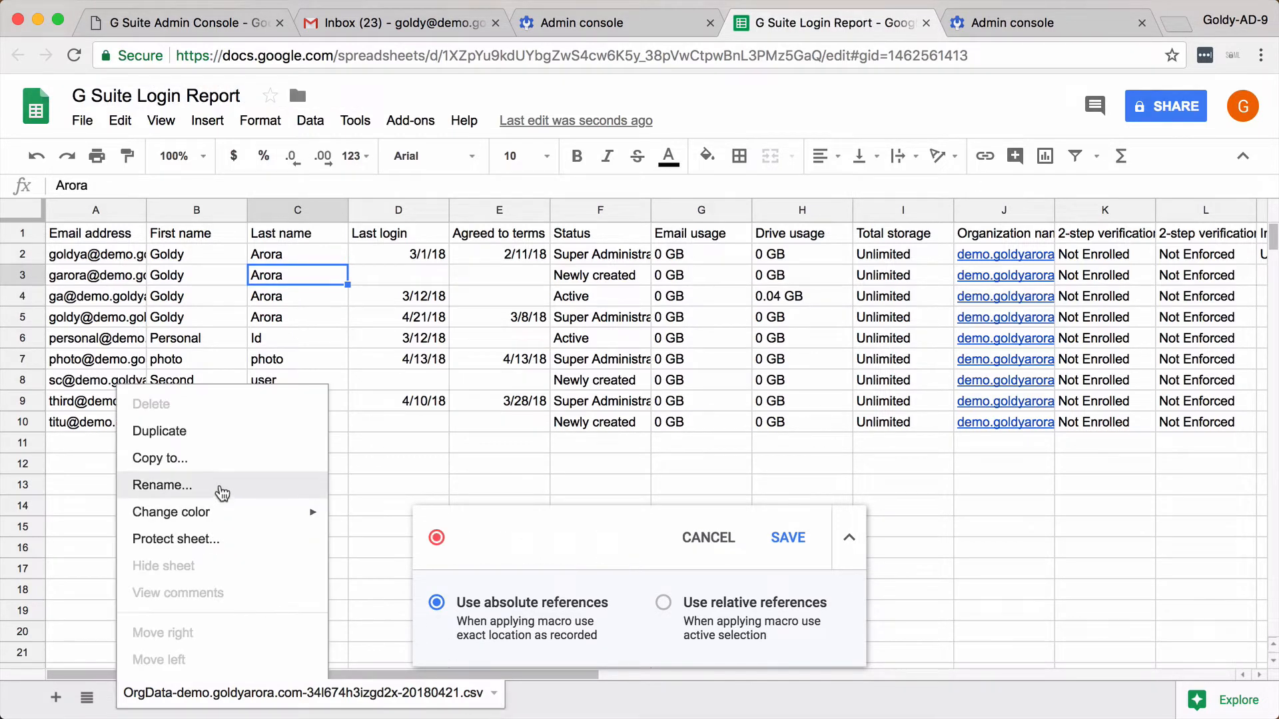
click(221, 491)
text(G Suite A)
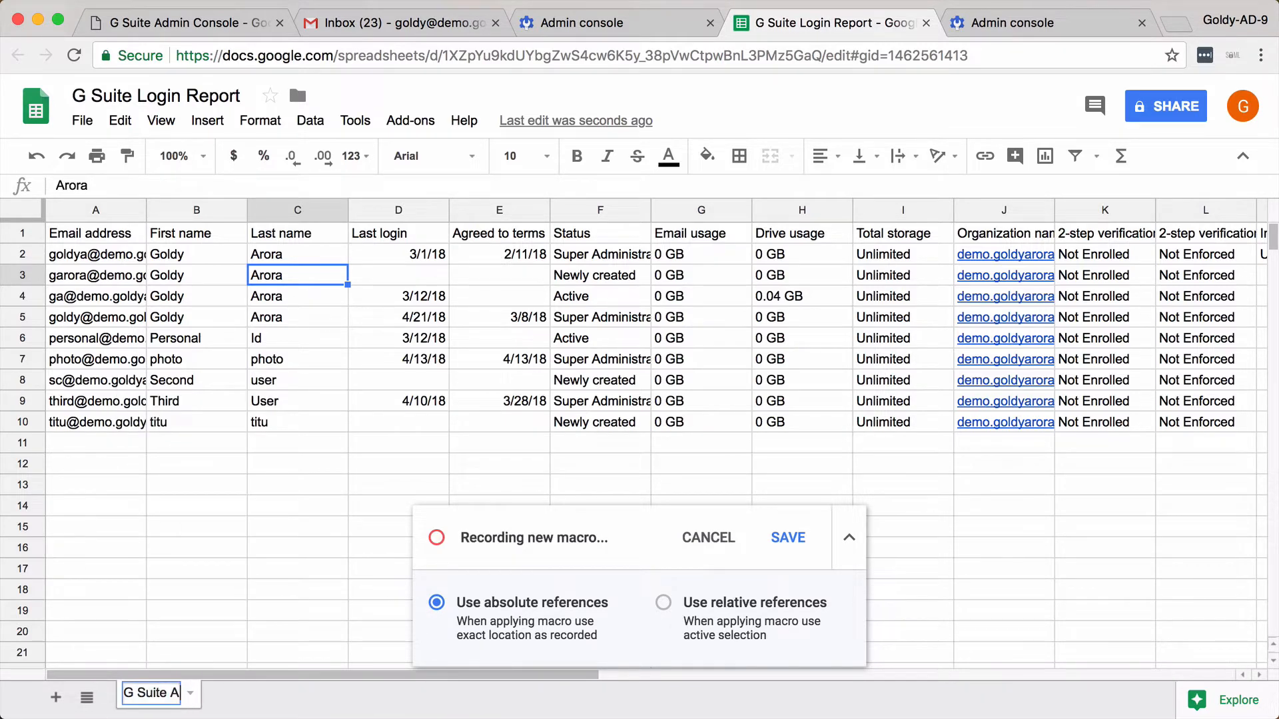
text(dmin Login)
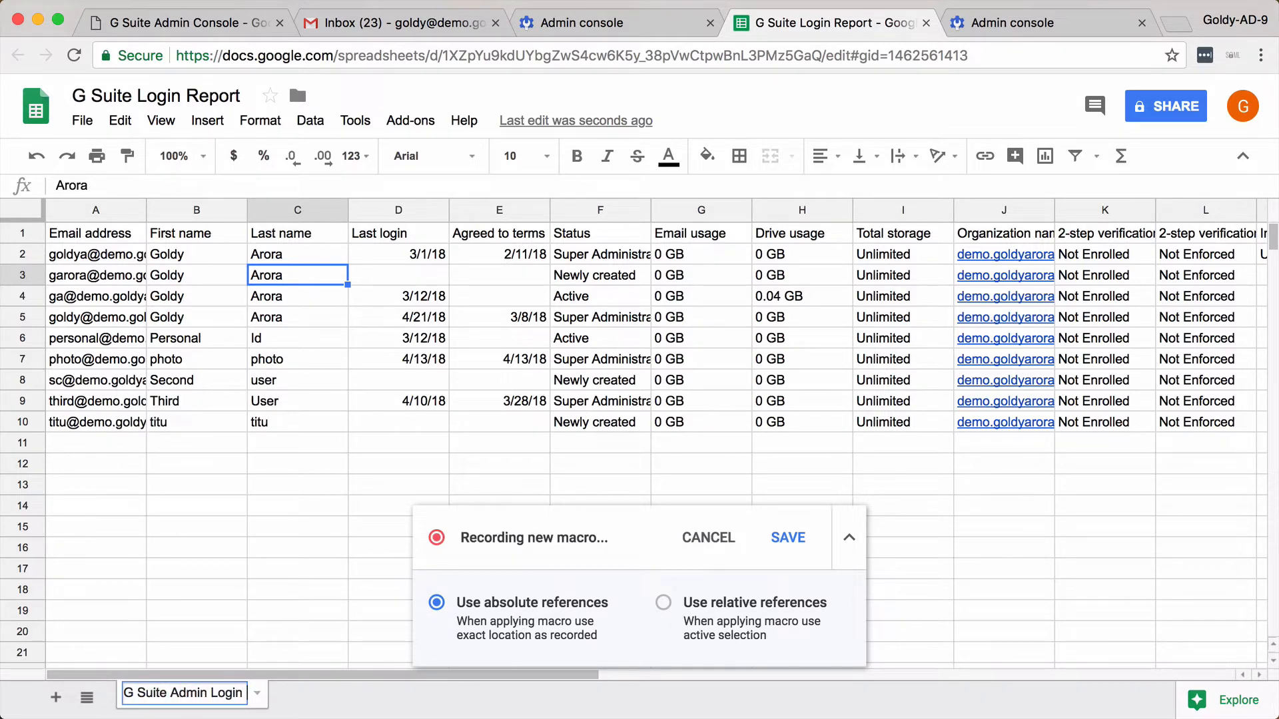
text( Report)
key(Return)
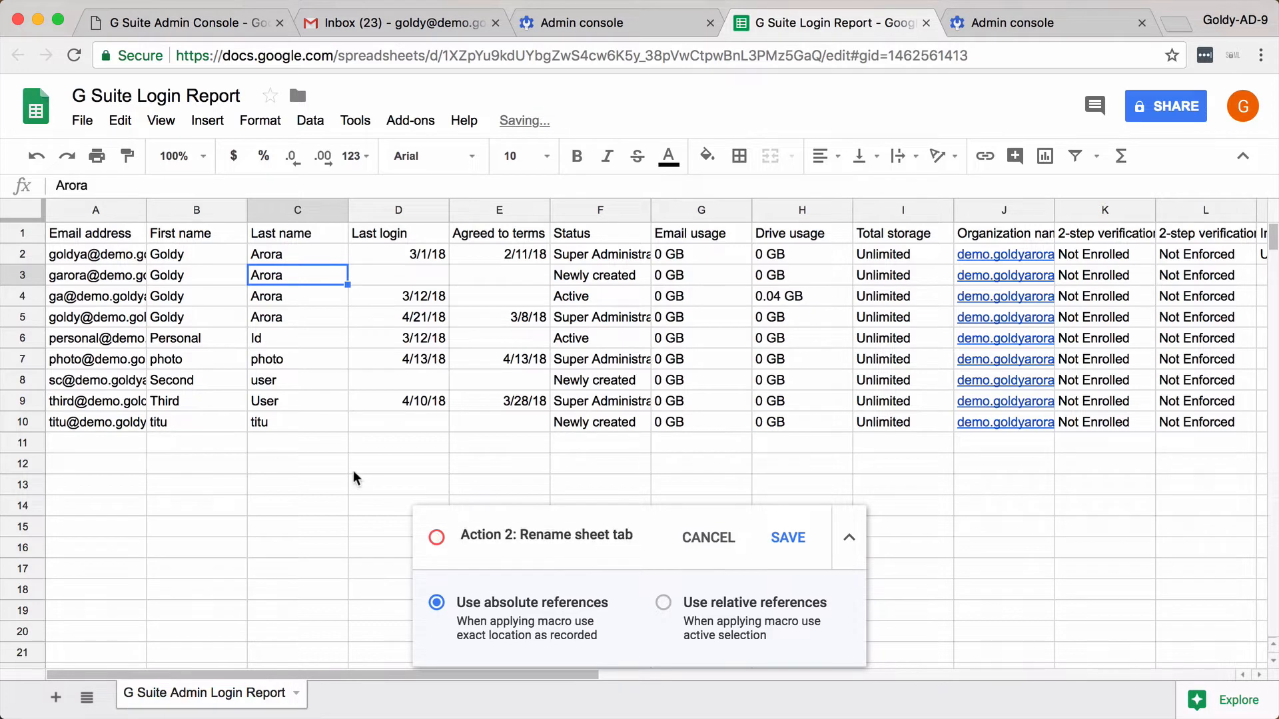
Delete columns M through Z, from the insurance provider column to the end of the sheet
click(384, 429)
click(388, 271)
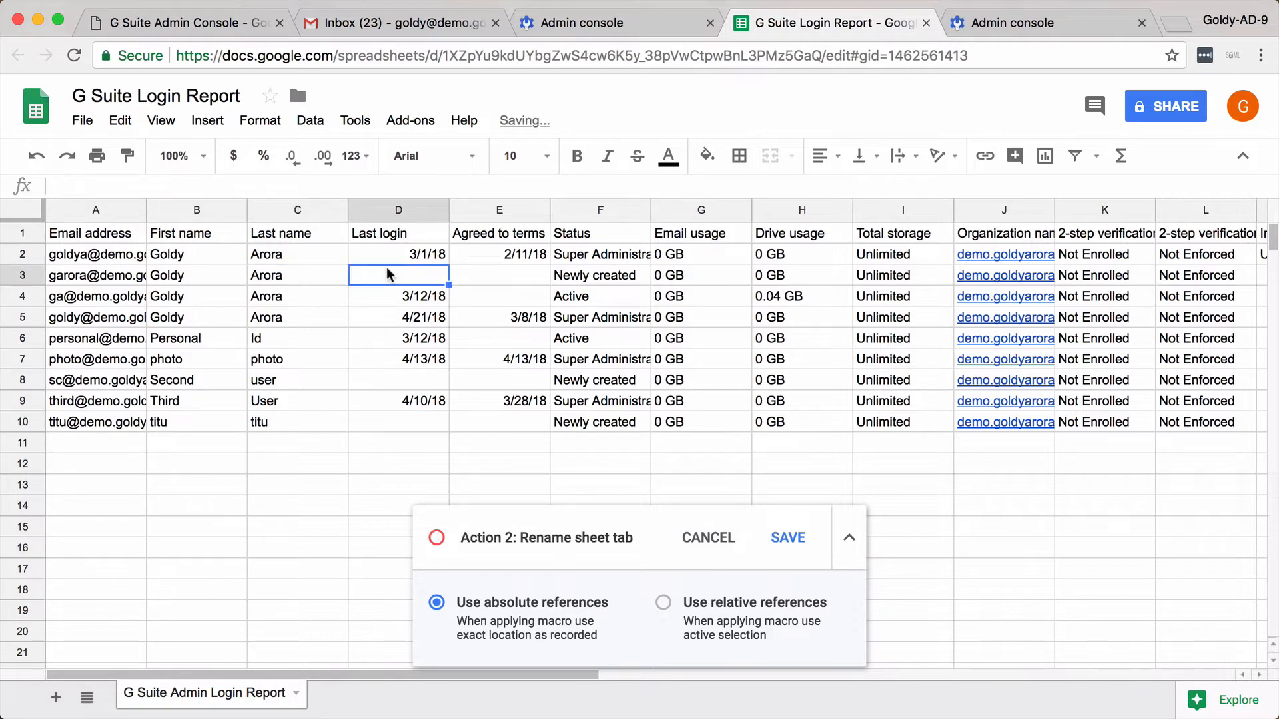
click(500, 257)
key(Right)
key(Right)
key(Right)
key(Right)
key(Right)
key(Right)
key(Right)
key(Right)
key(Right)
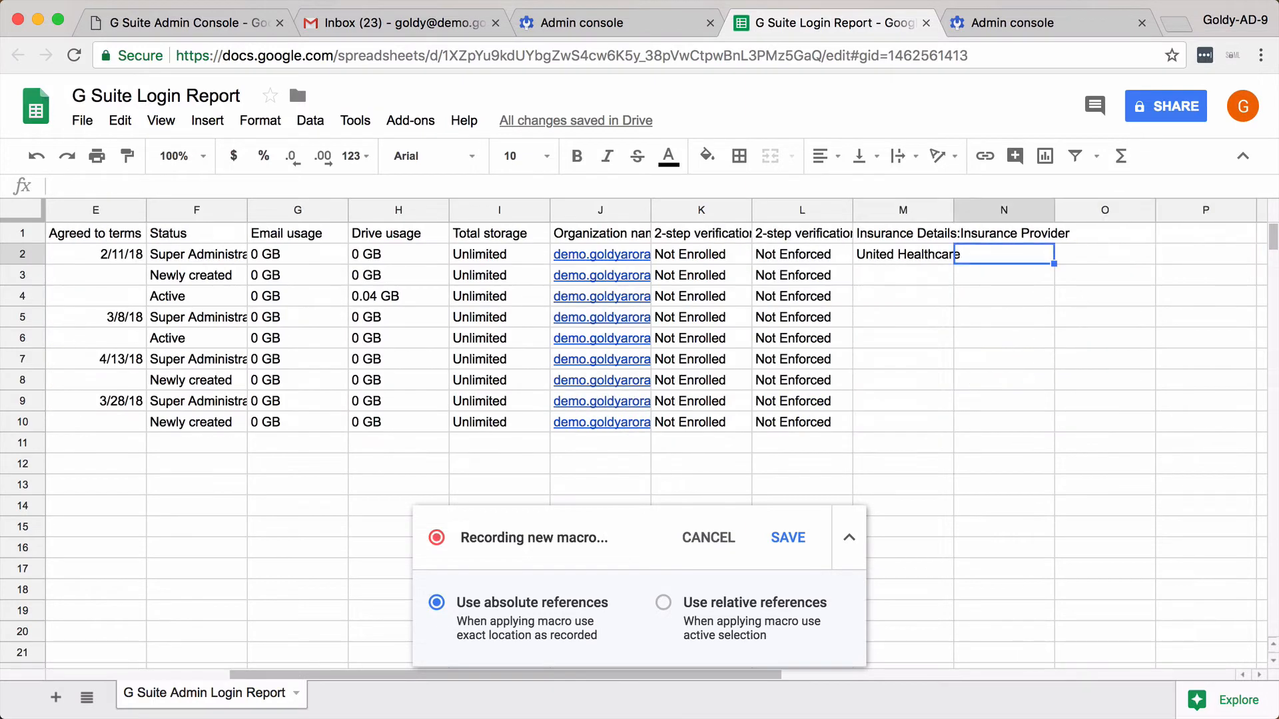
click(875, 211)
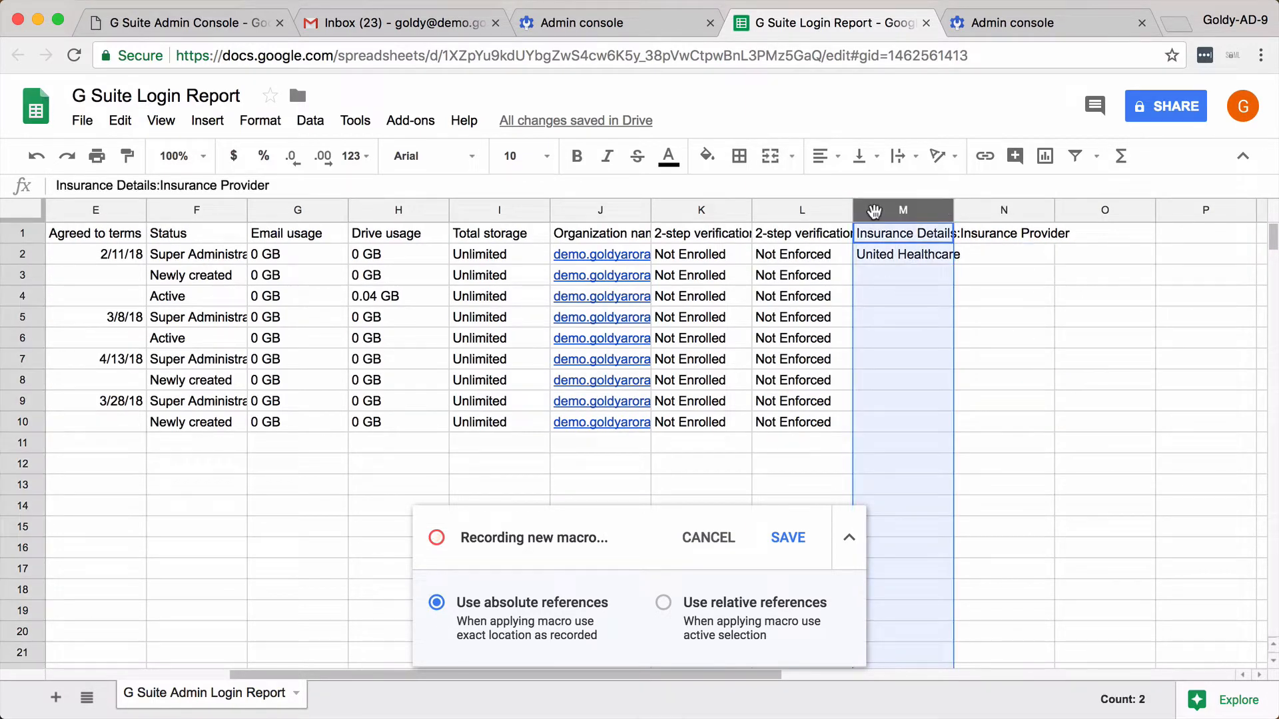
key(super+shift+Right)
right_click(875, 212)
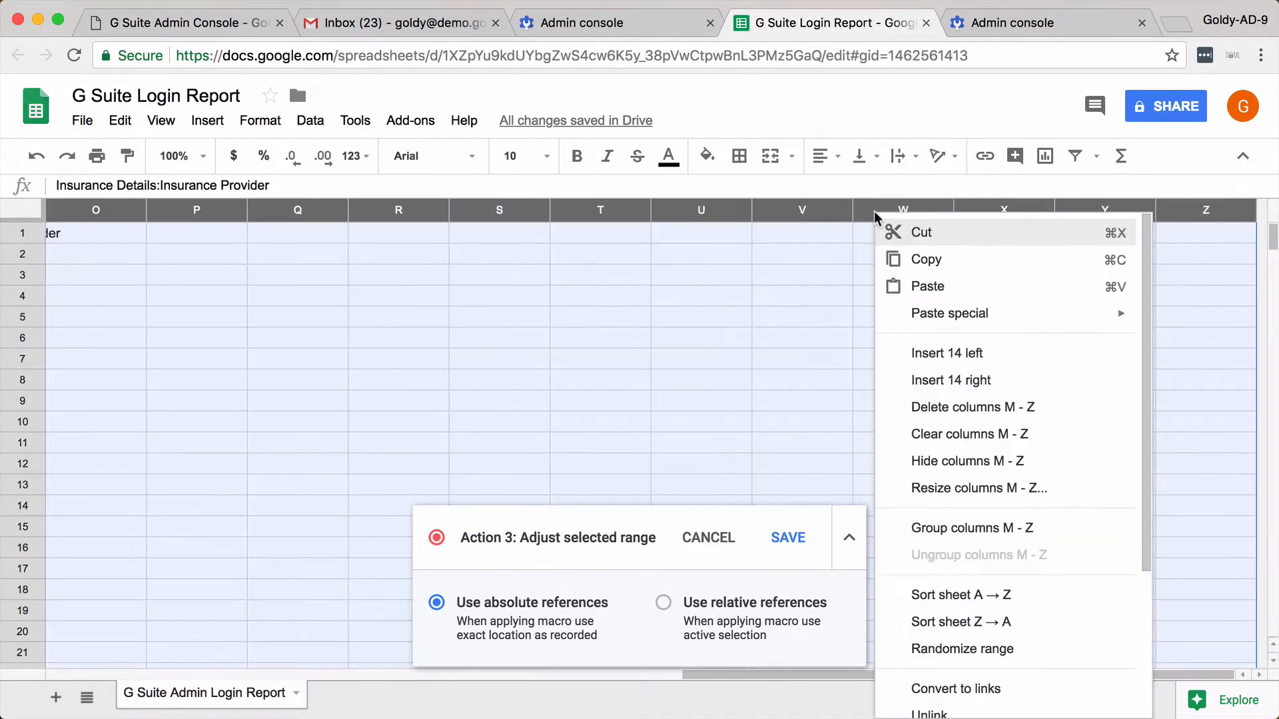
click(951, 408)
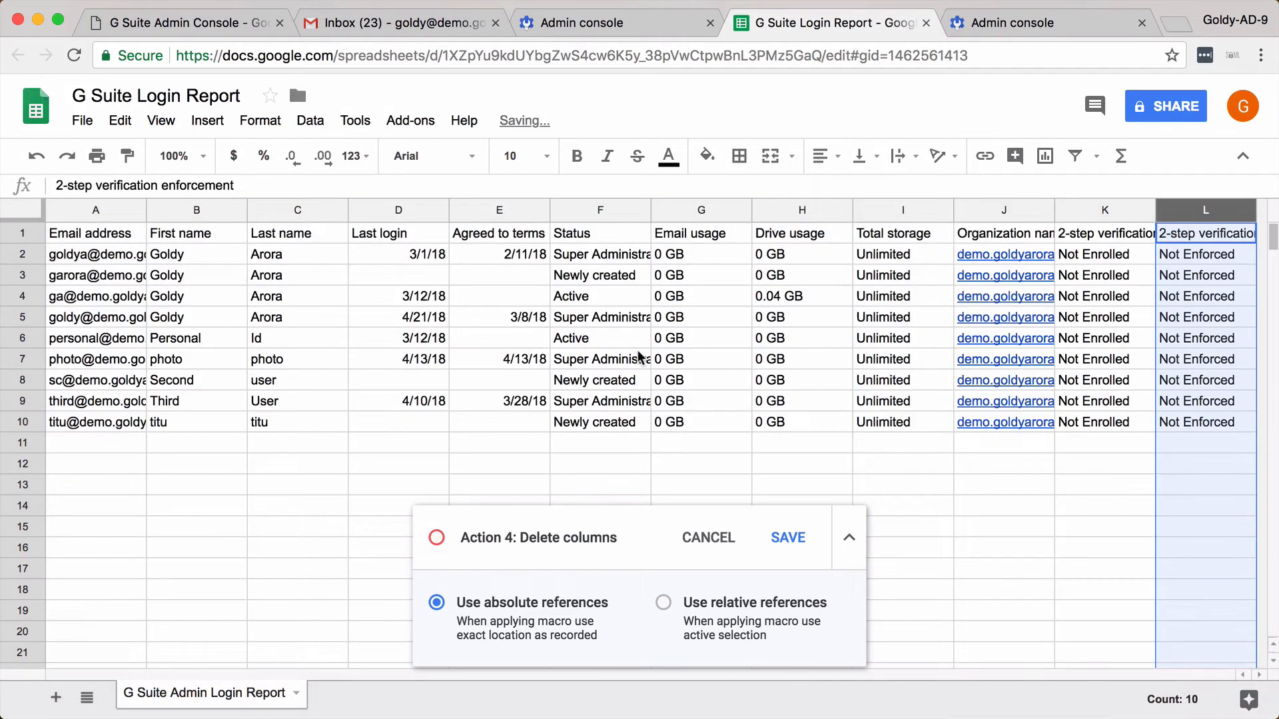
Delete all the empty rows below the user data, from row 11 through row 1000
click(26, 442)
key(super+shift+Down)
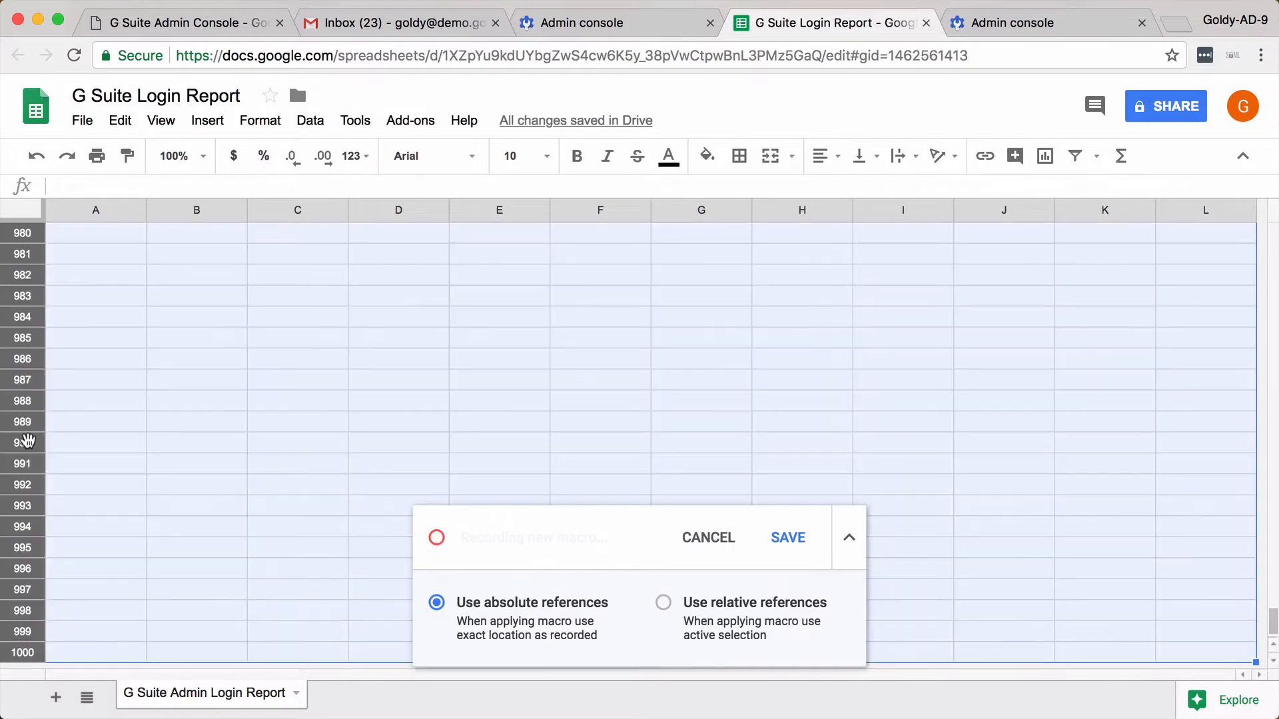
right_click(27, 443)
click(112, 636)
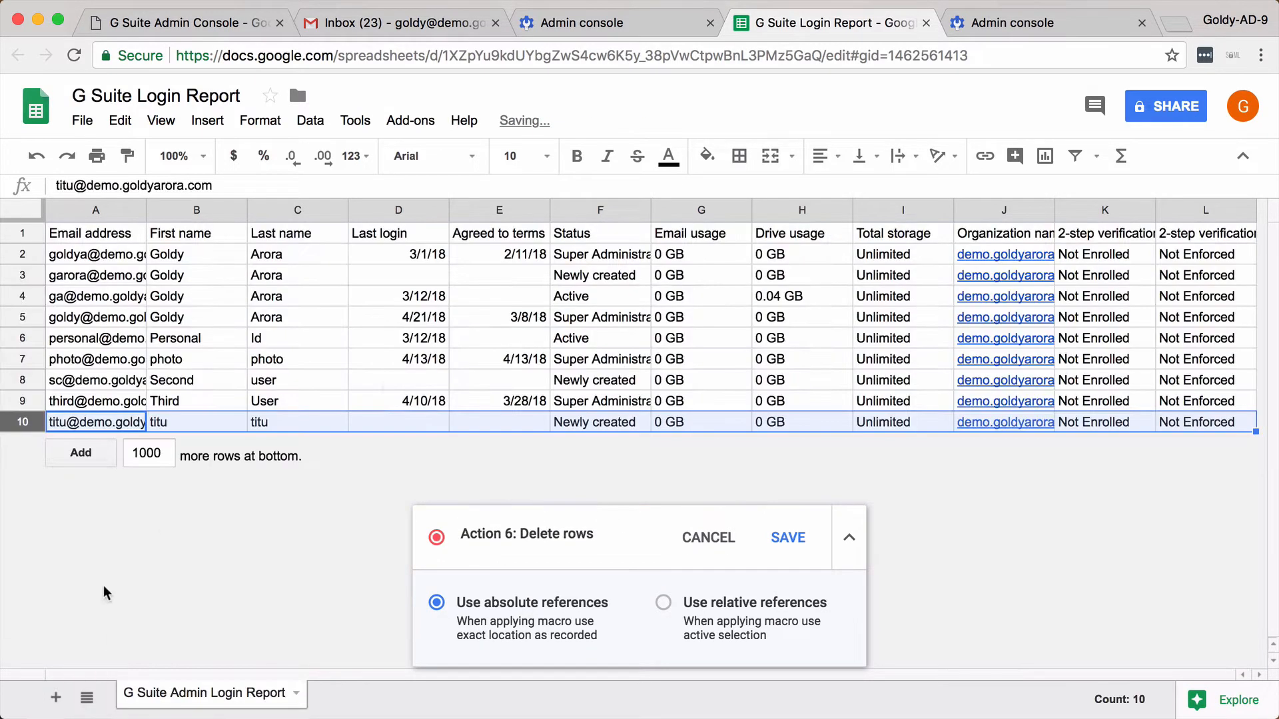
click(387, 380)
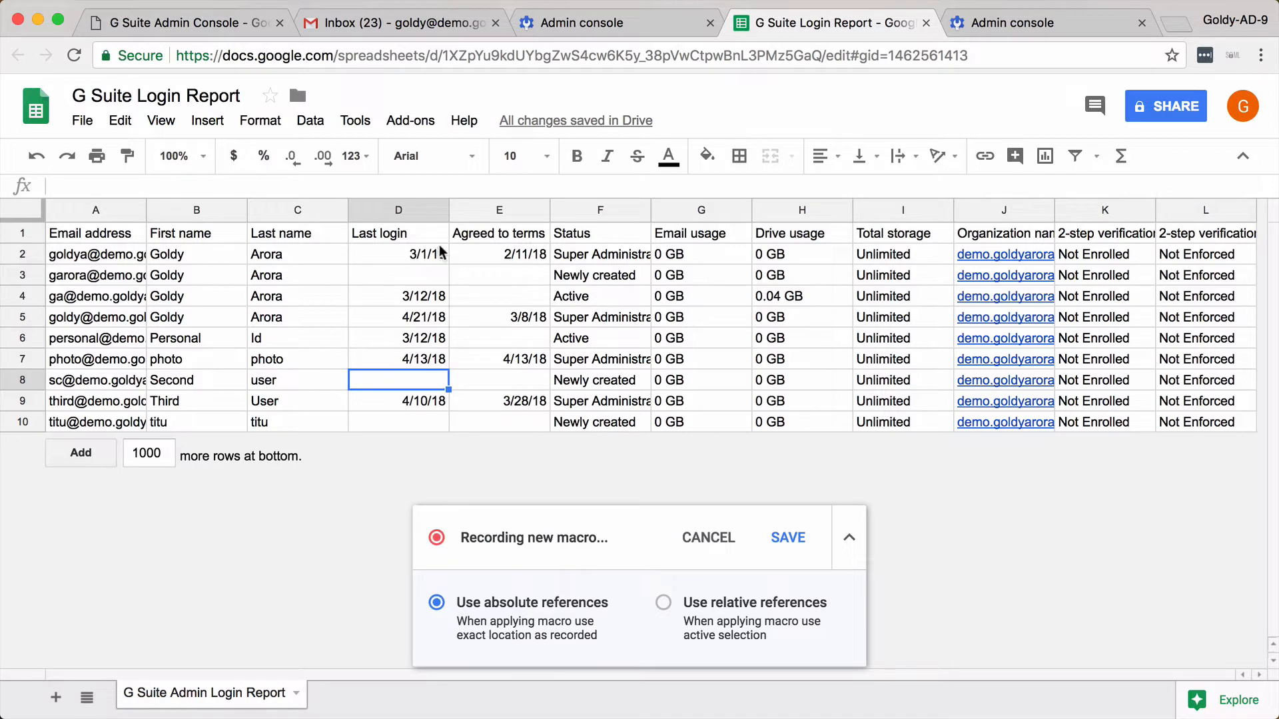
Delete columns D through J, from Last login to the organization name, keeping the 2-step verification columns
click(402, 212)
key(shift+Right)
key(shift+Right)
key(shift+Right)
key(shift+Right)
key(shift+Right)
key(shift+Right)
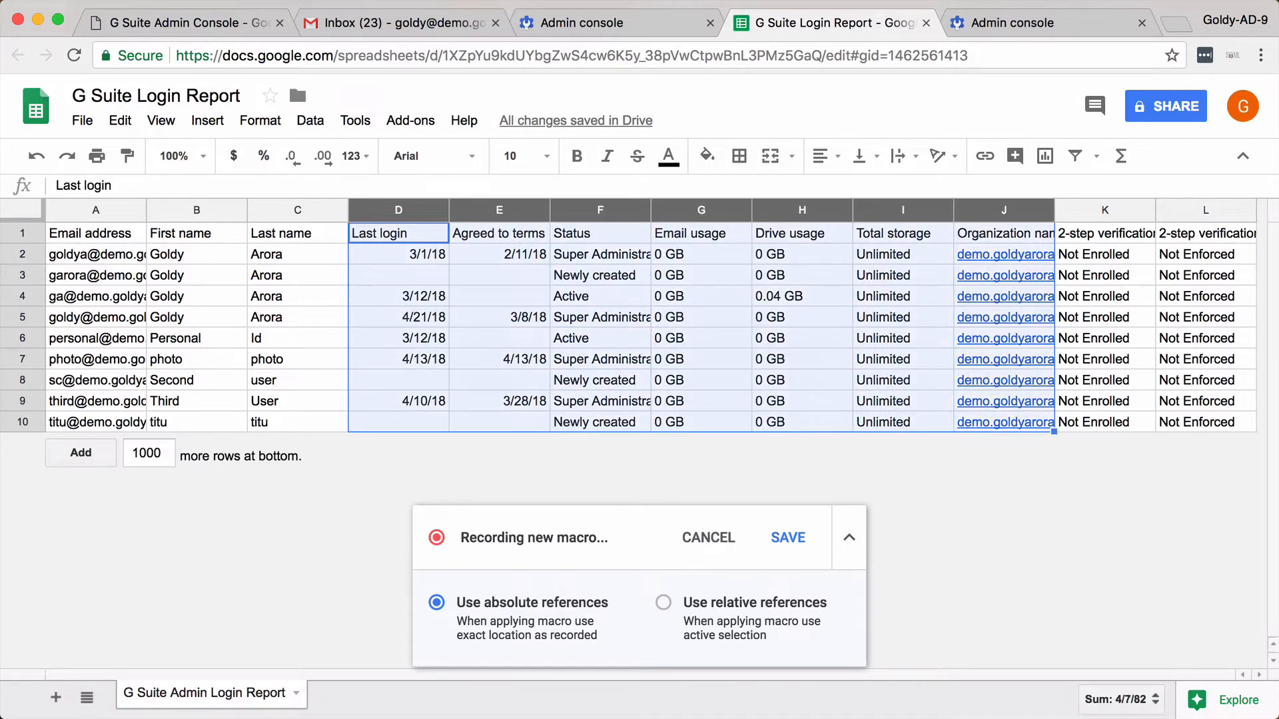
right_click(403, 210)
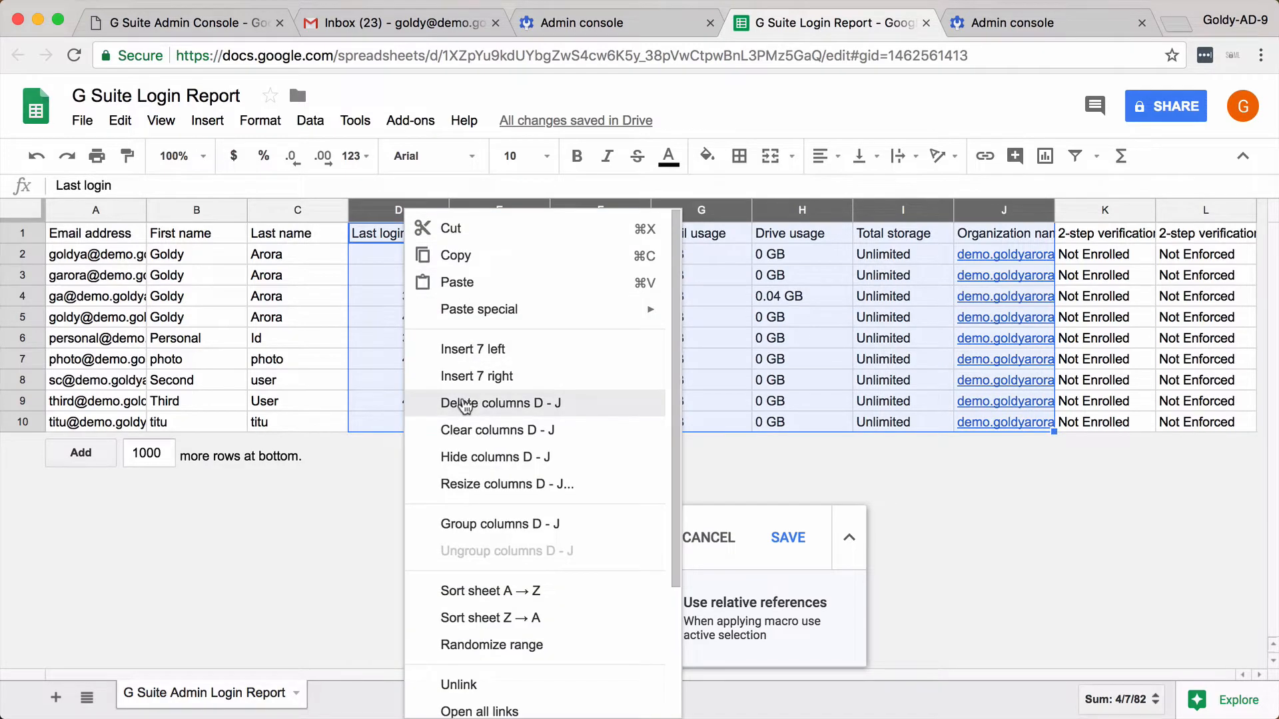
click(466, 406)
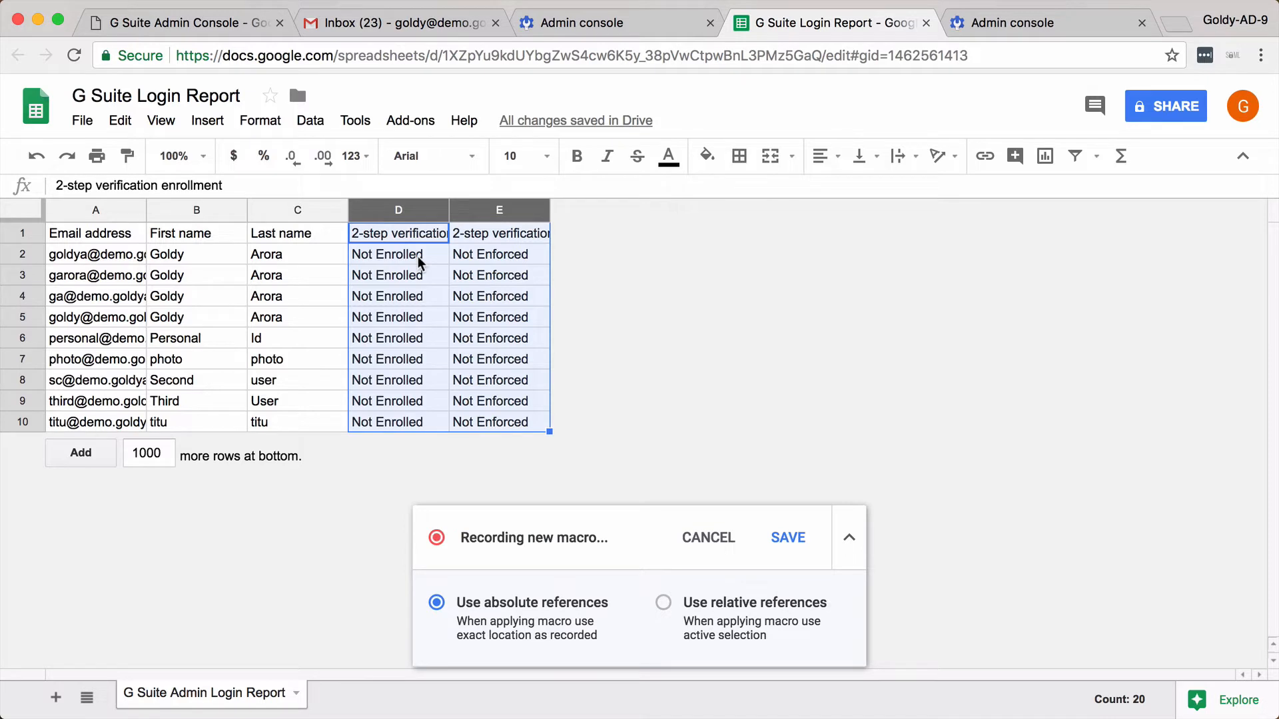
Auto-resize all the remaining columns of the sheet to fit their contents
click(25, 212)
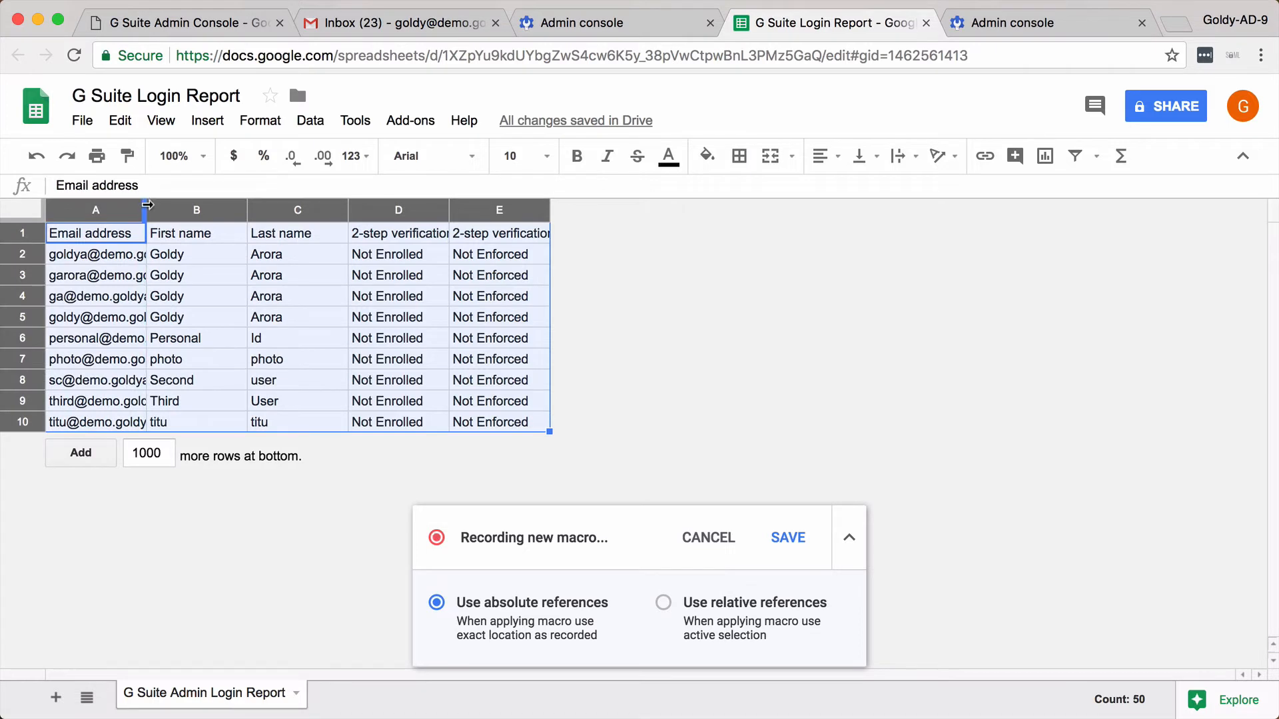
double_click(145, 208)
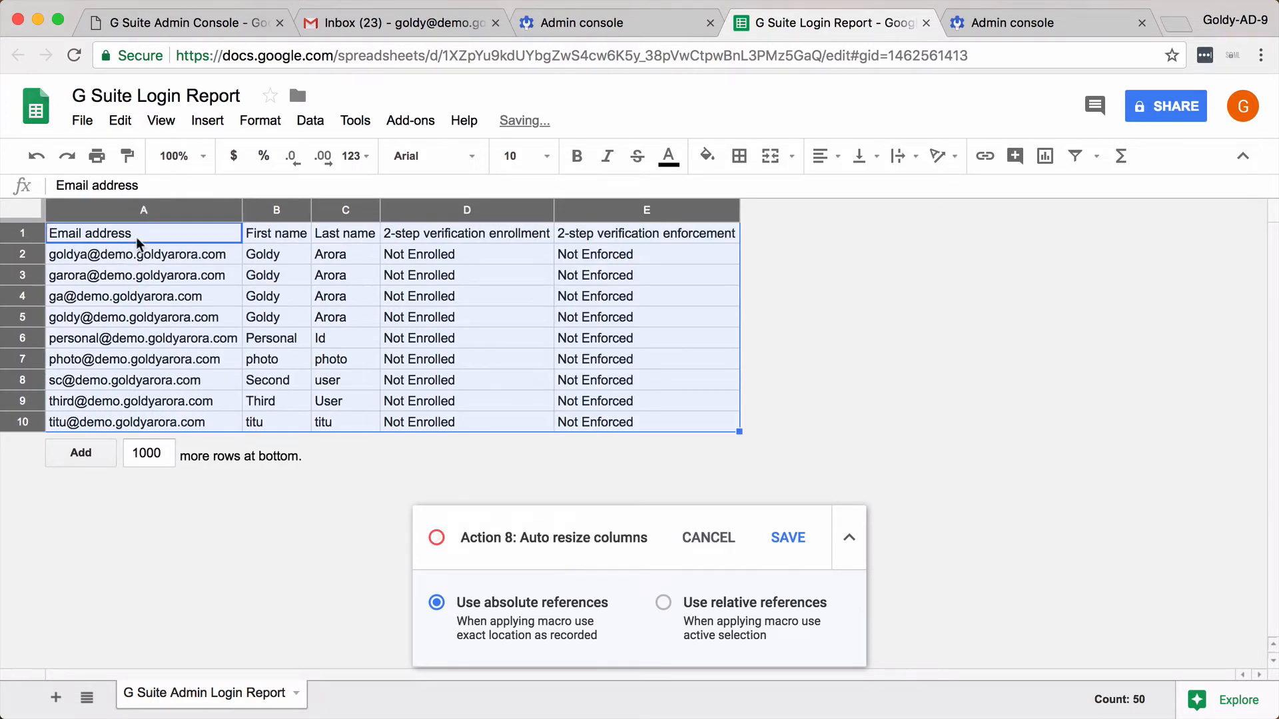
click(154, 238)
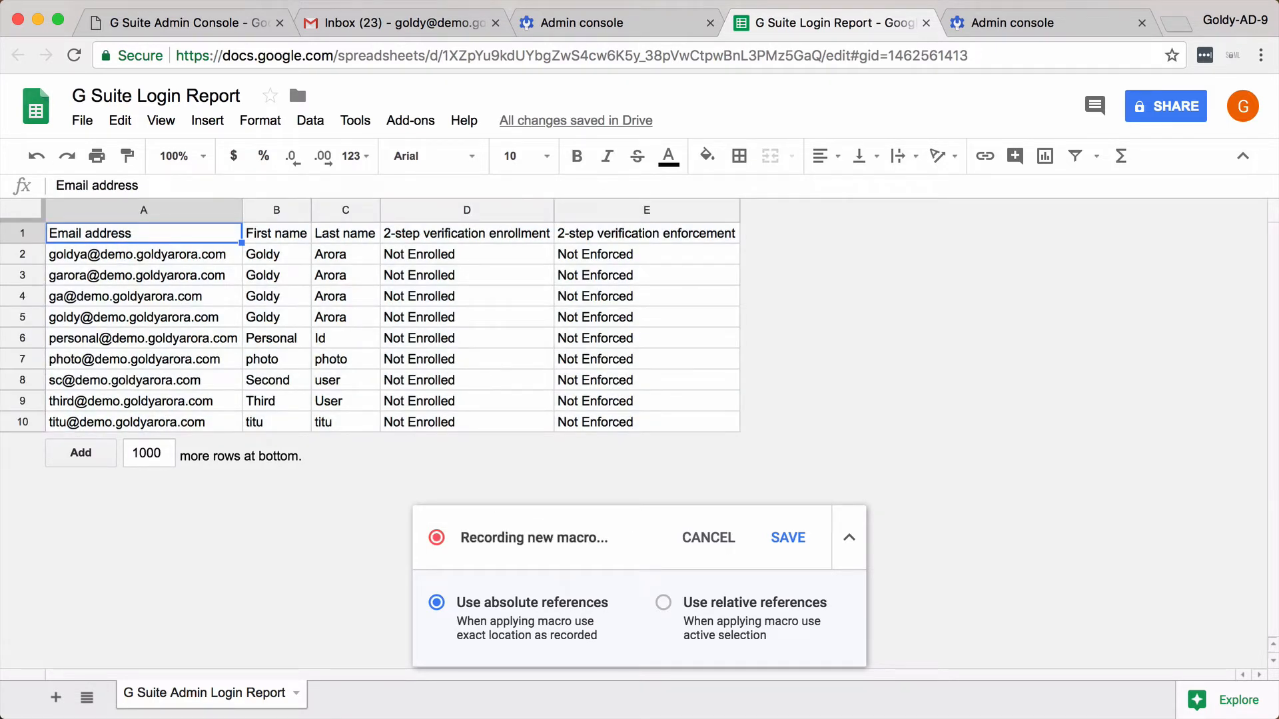
key(Right)
key(Right)
key(Right)
key(Right)
key(Left)
key(Left)
key(Left)
key(Left)
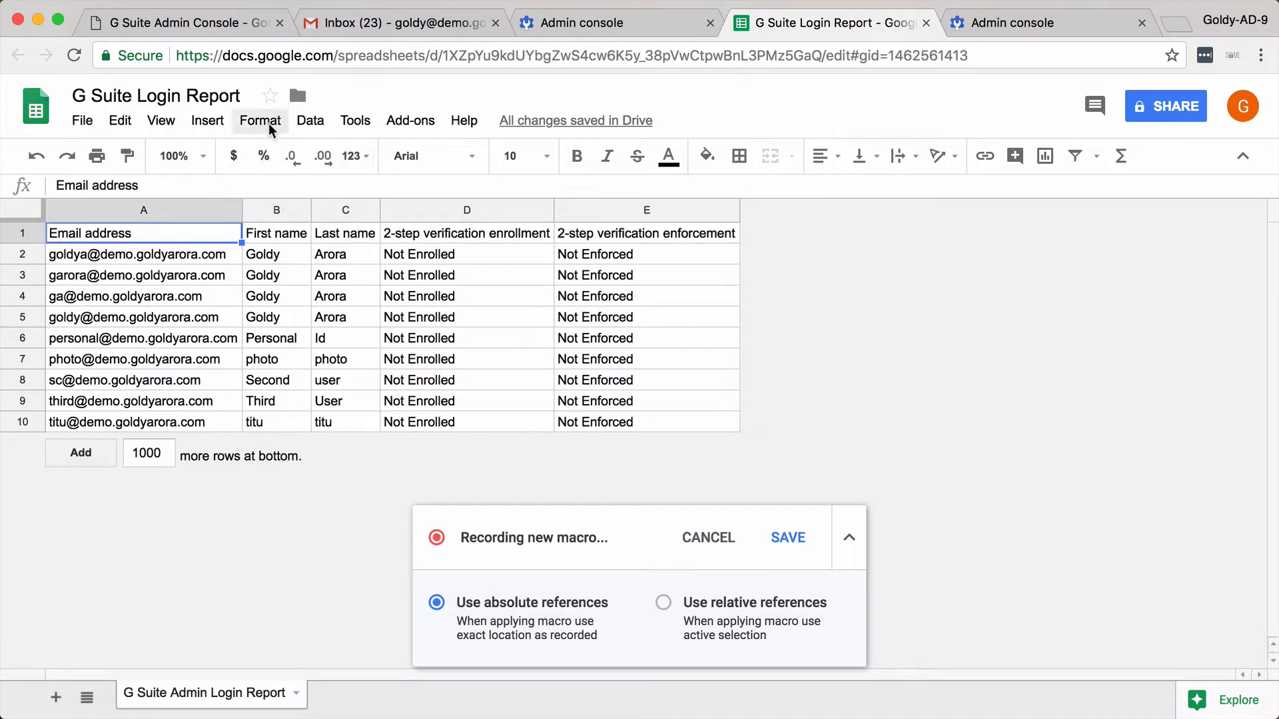
Apply alternating colors with a header to the whole sheet, using the purple formatting style
key(super+a)
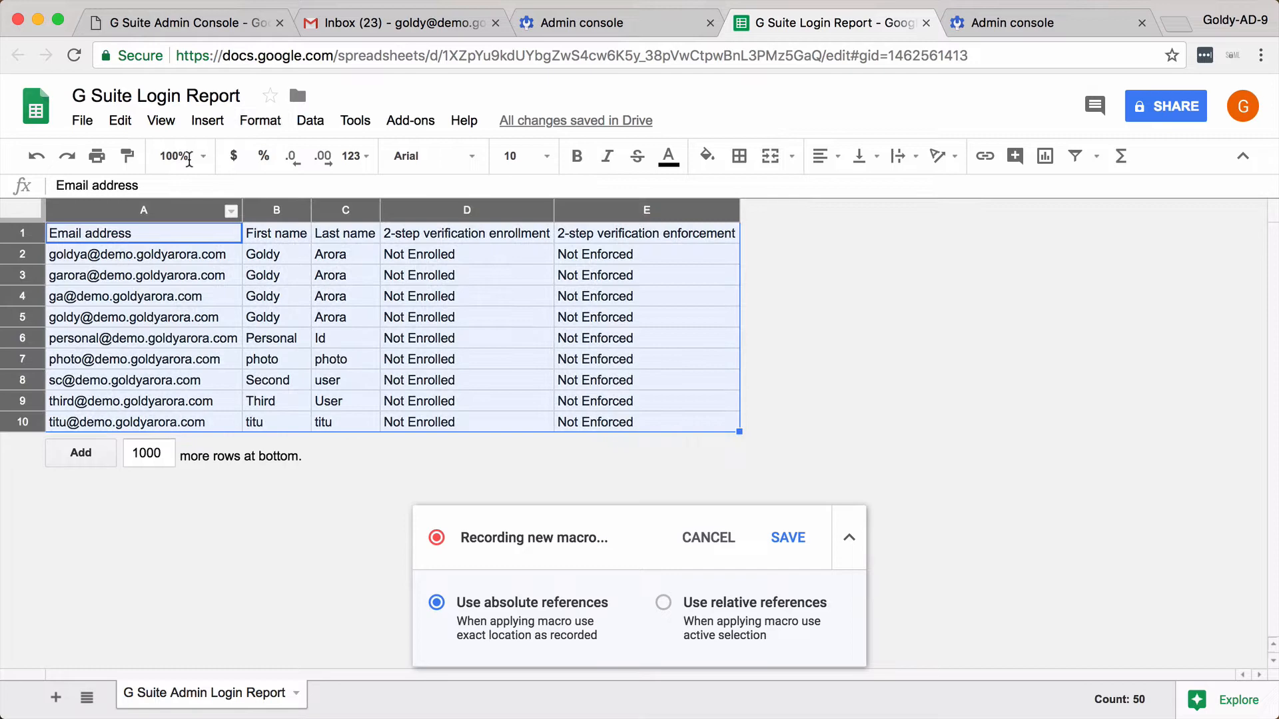
click(266, 128)
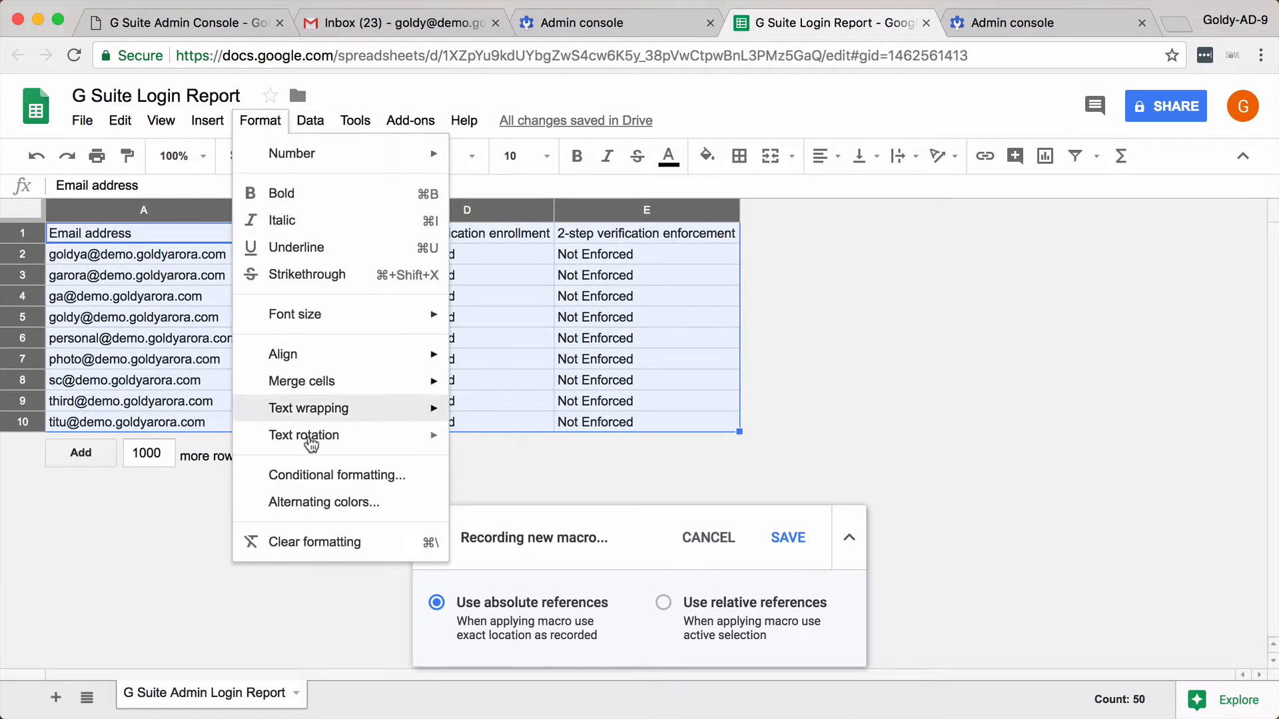
click(277, 508)
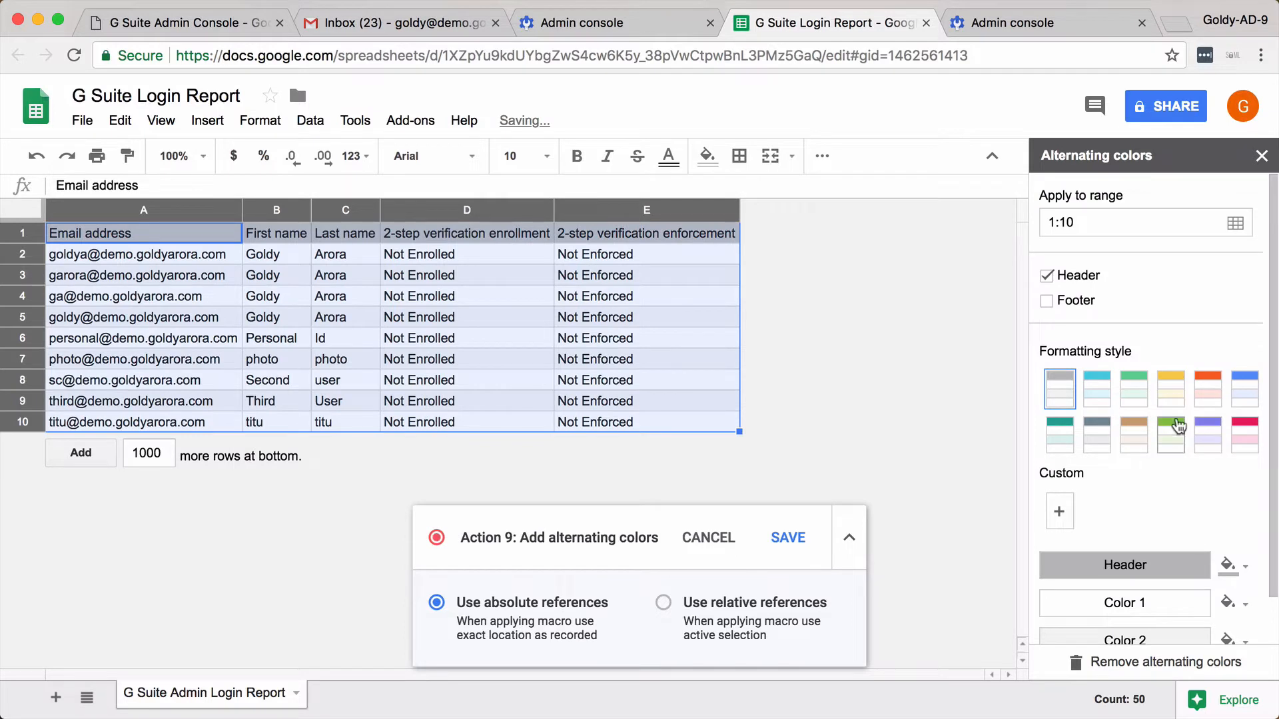
click(1210, 398)
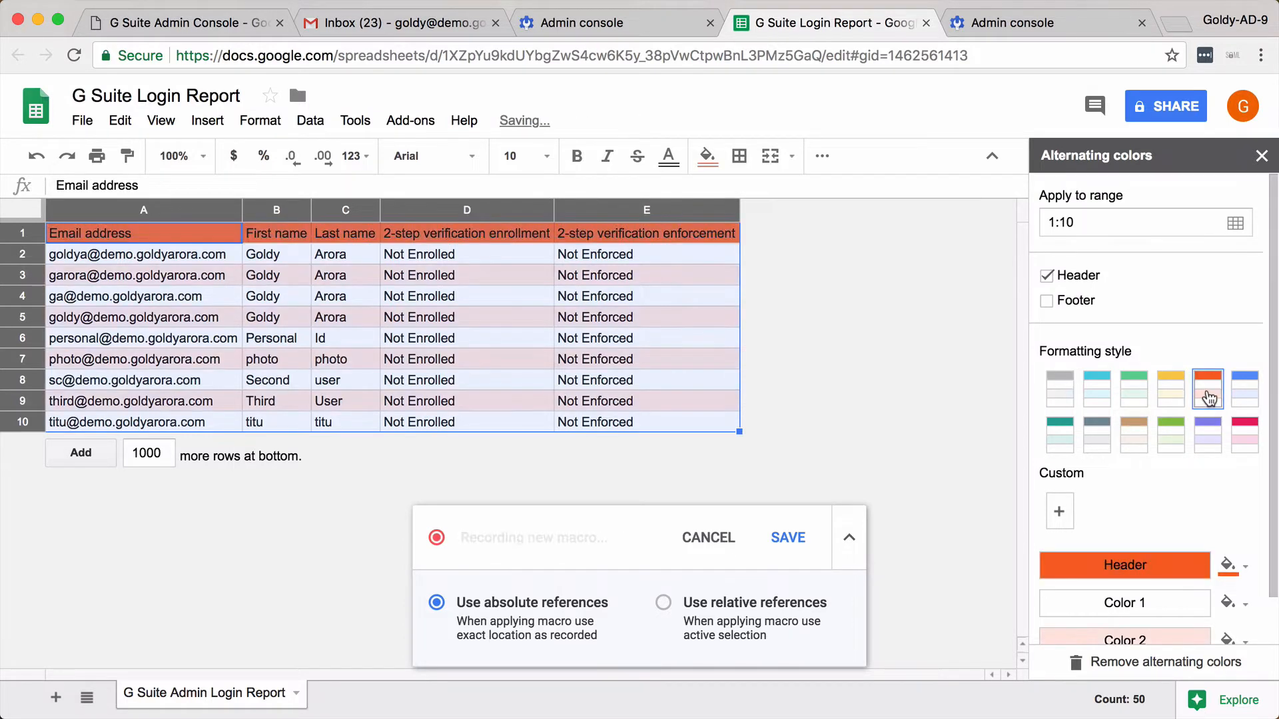
click(1208, 434)
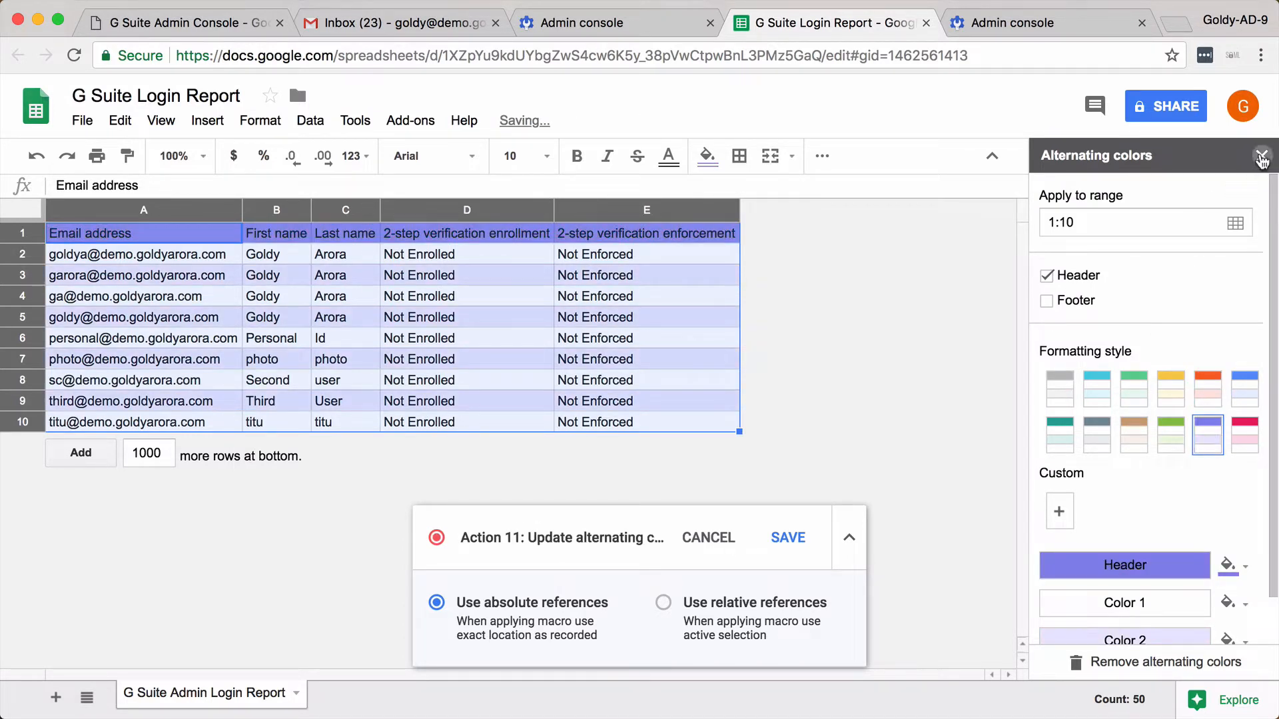
click(1261, 156)
Make the header cells A1 through E1 bold
click(716, 240)
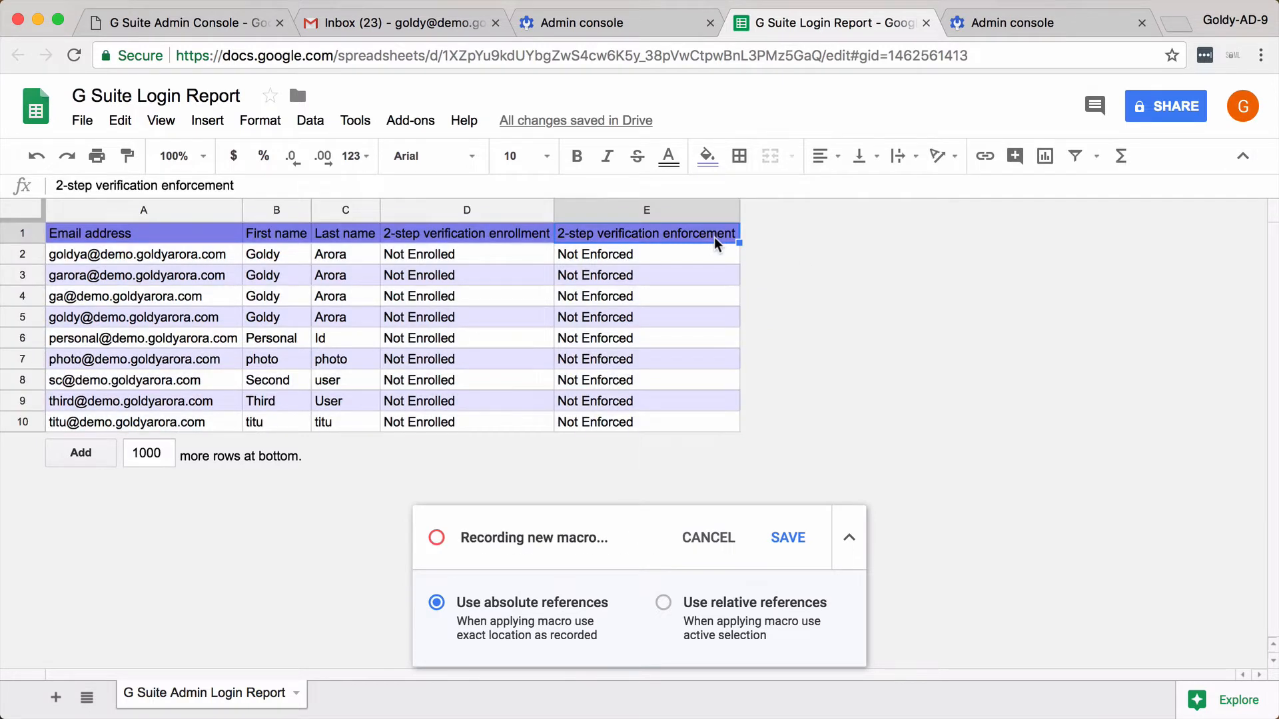
key(shift+Left)
key(shift+Left)
key(shift+Left)
key(shift+Left)
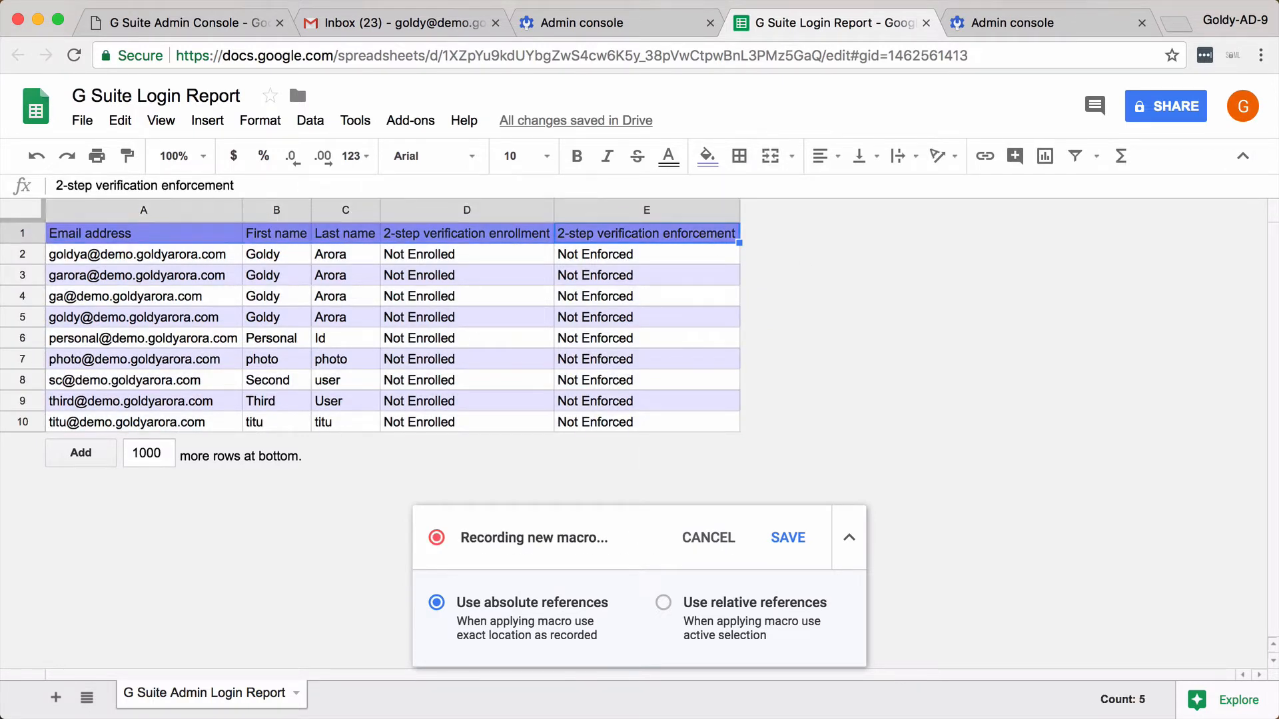
click(578, 158)
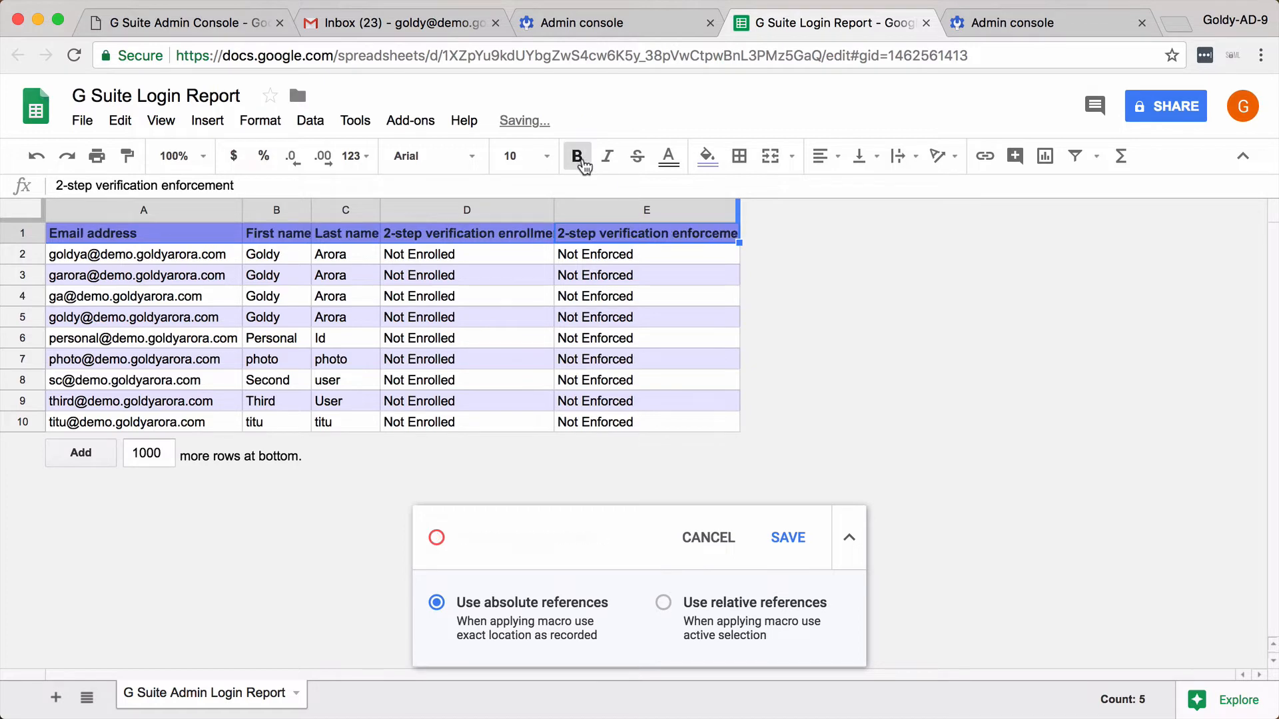
key(Down)
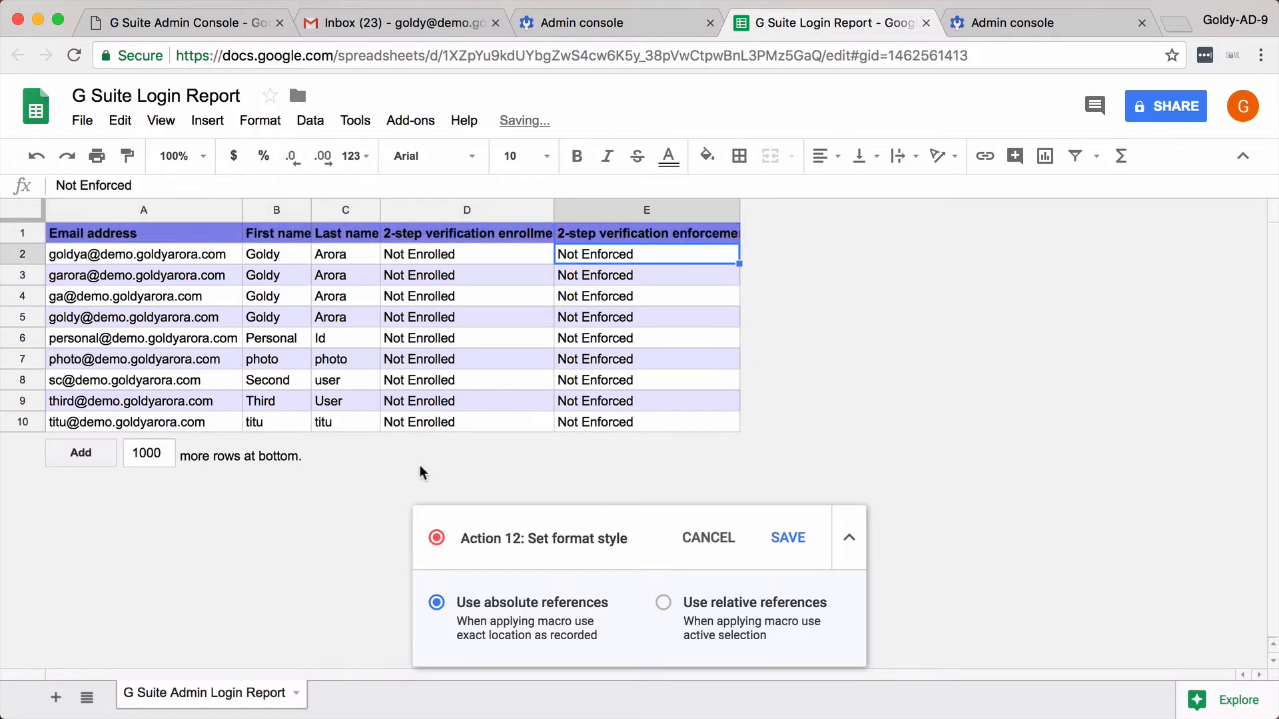
Finish the macro recording and save it under the name Login Report Formatter, without a shortcut number
click(789, 539)
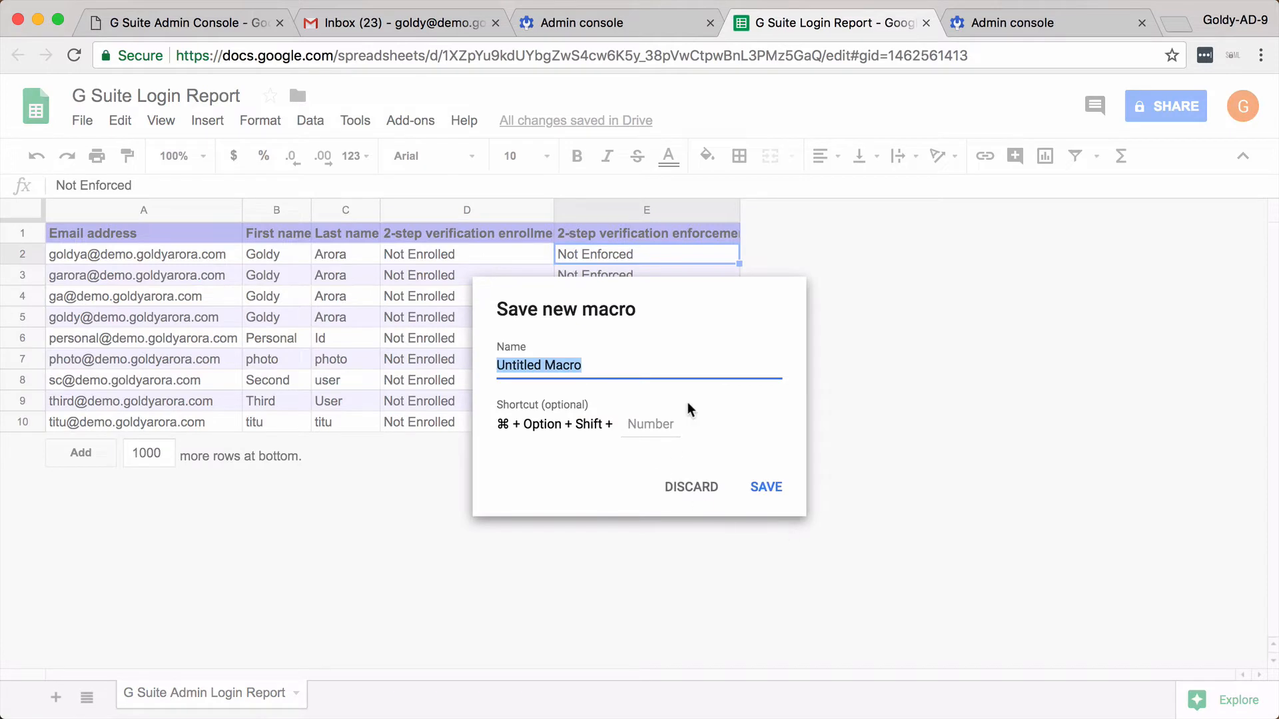
text(Adm)
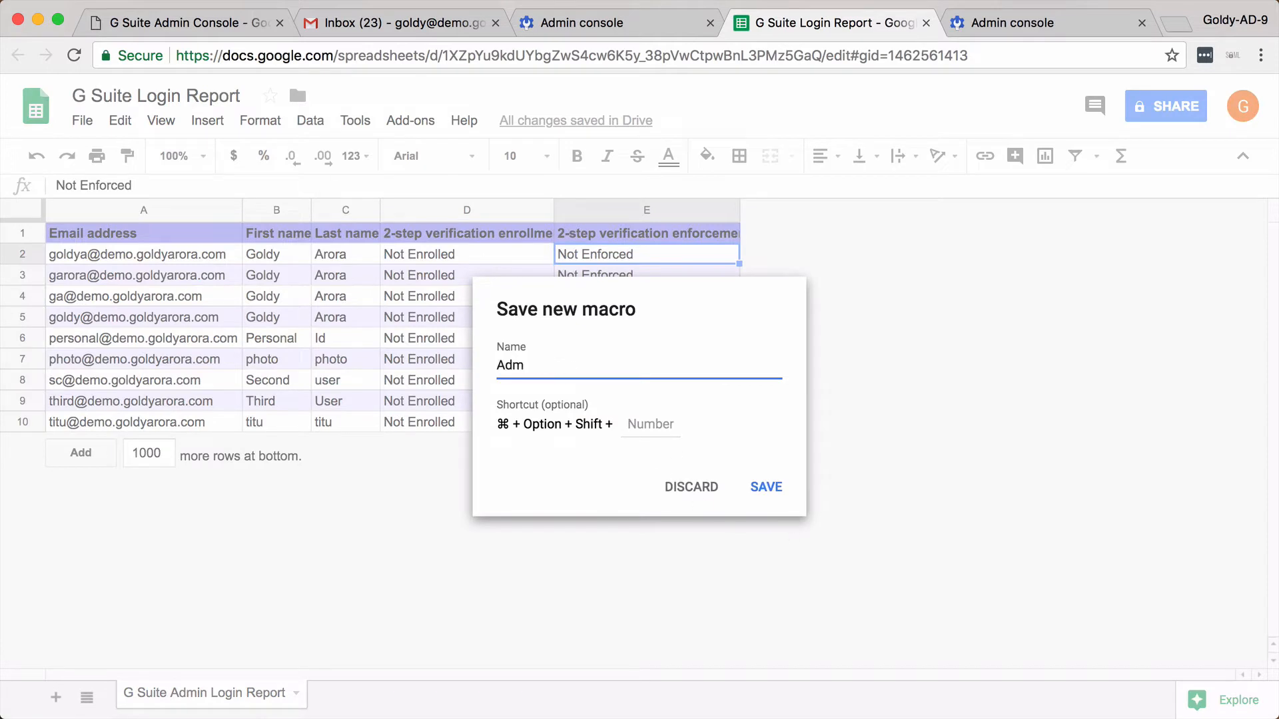
text(in RerpoLoing)
key(BackSpace)
key(BackSpace)
key(BackSpace)
key(BackSpace)
text(gin Report Formatter)
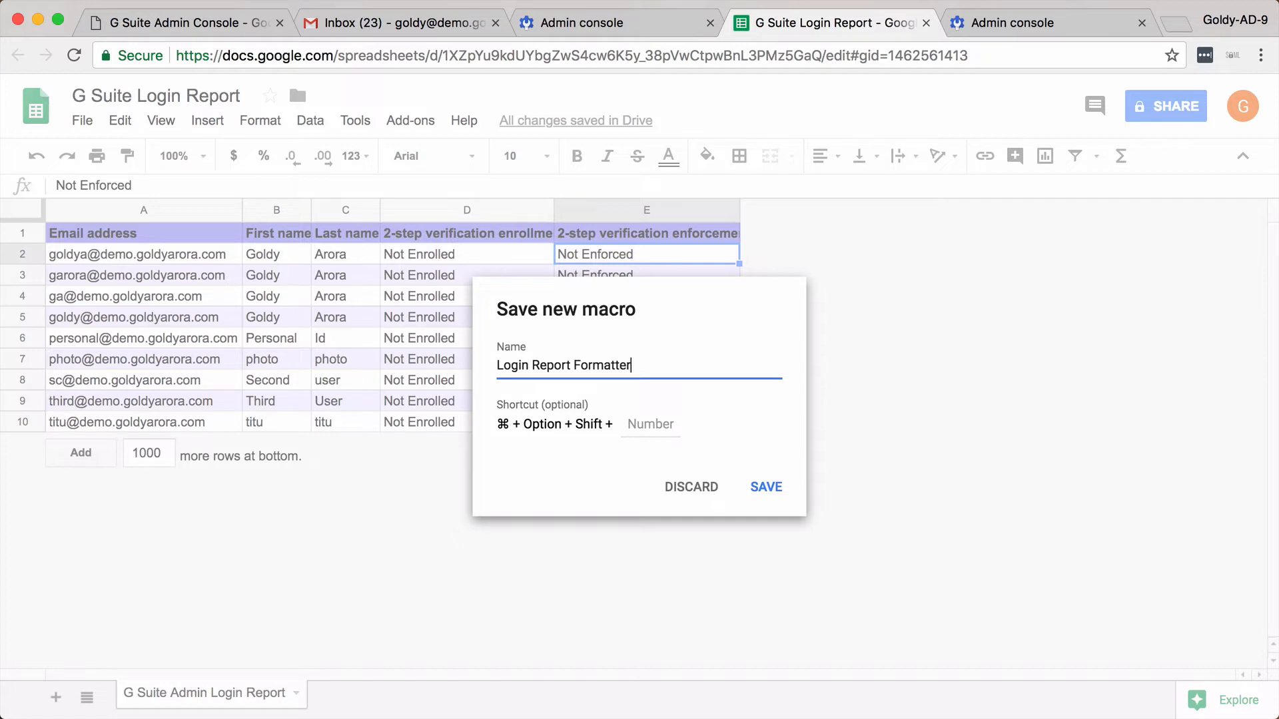
click(652, 439)
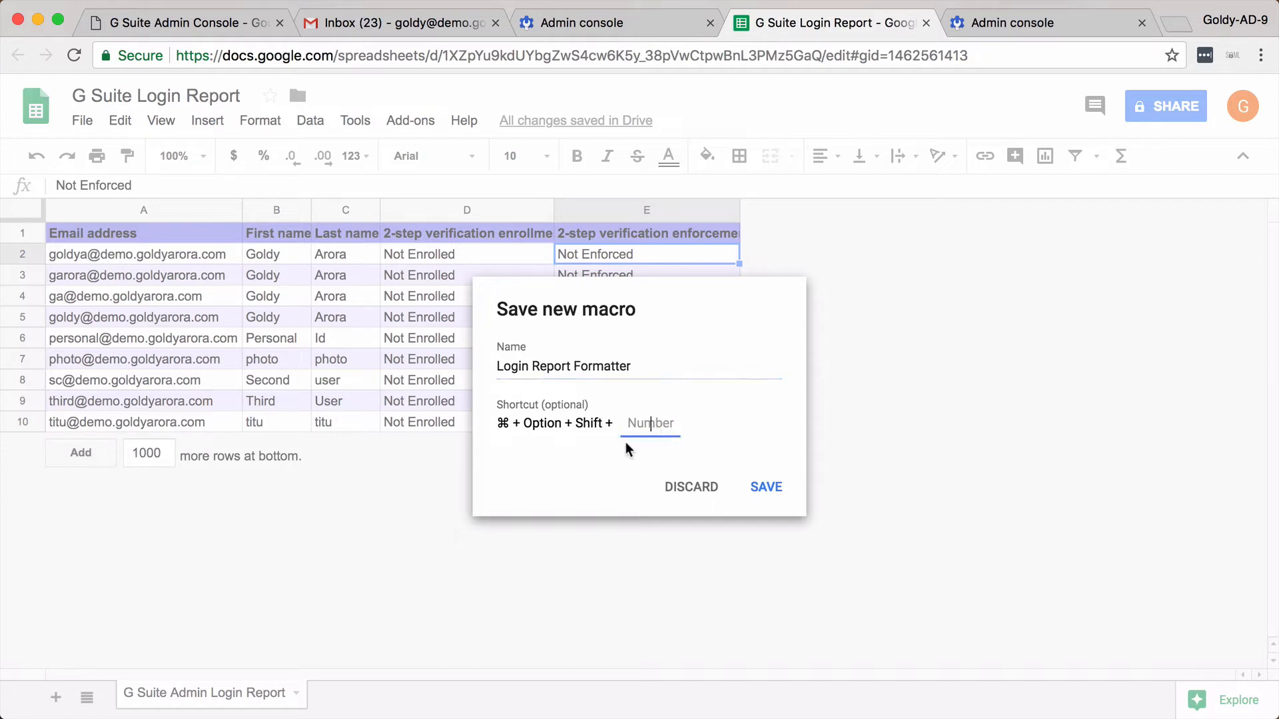
click(763, 485)
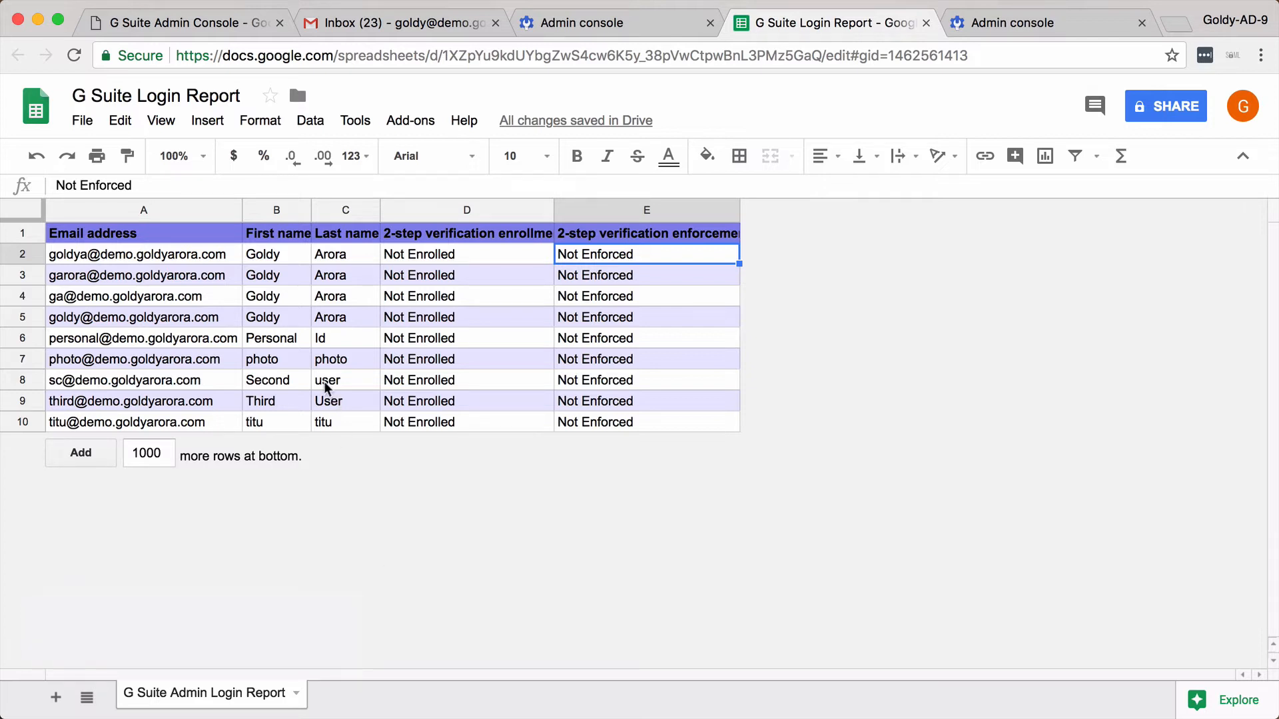
Examine the recorded LoginReportFormatter code in the script editor, including the line that renames the spreadsheet, and close the editor
click(354, 121)
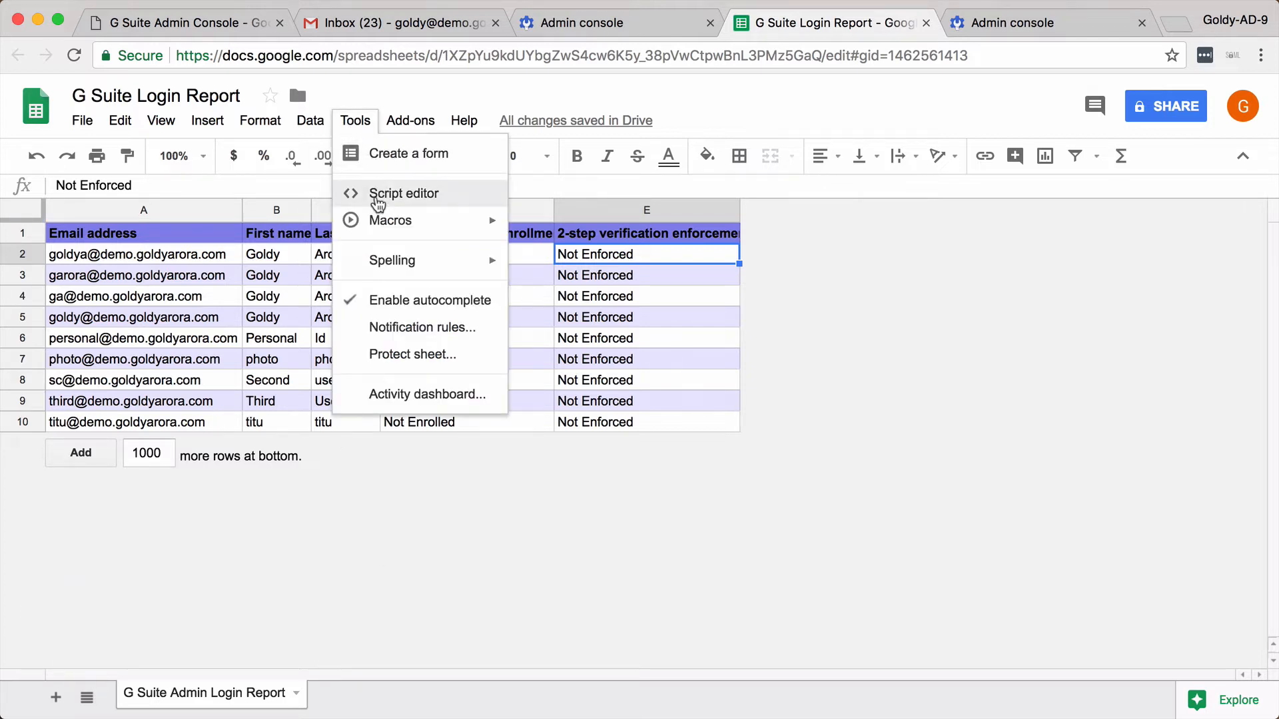
click(378, 195)
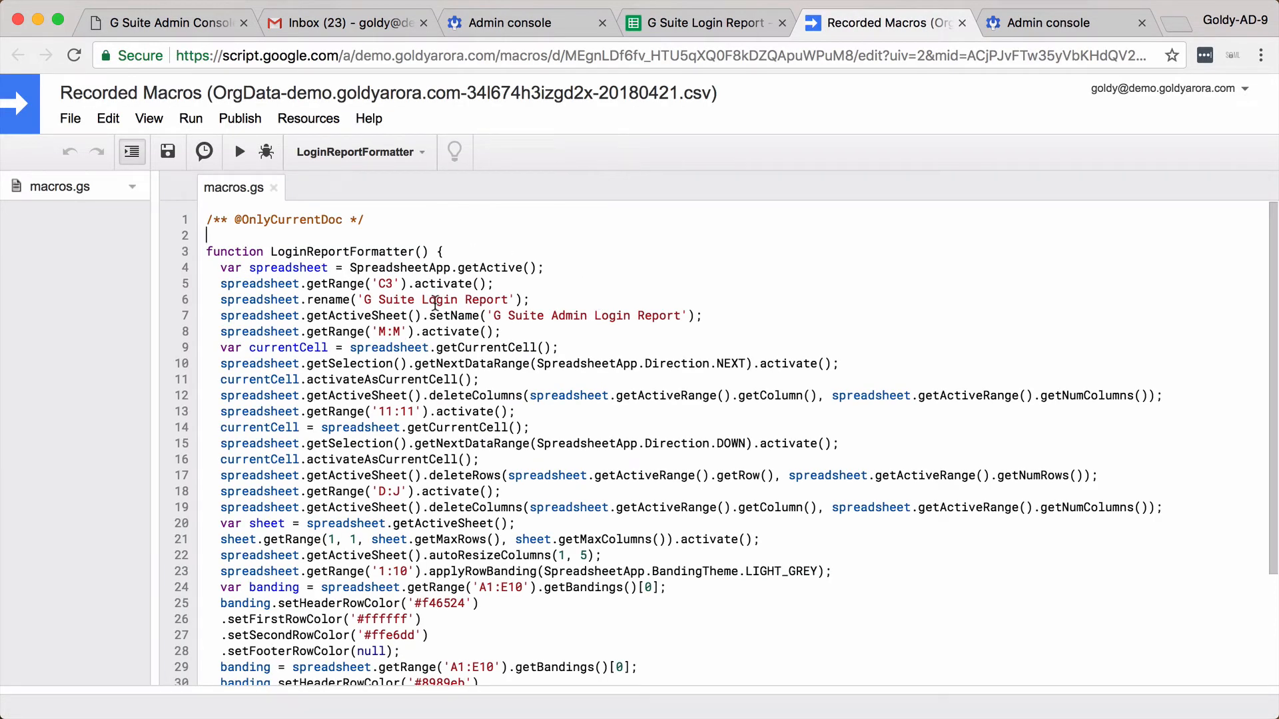
scroll(464, 506, down, 5)
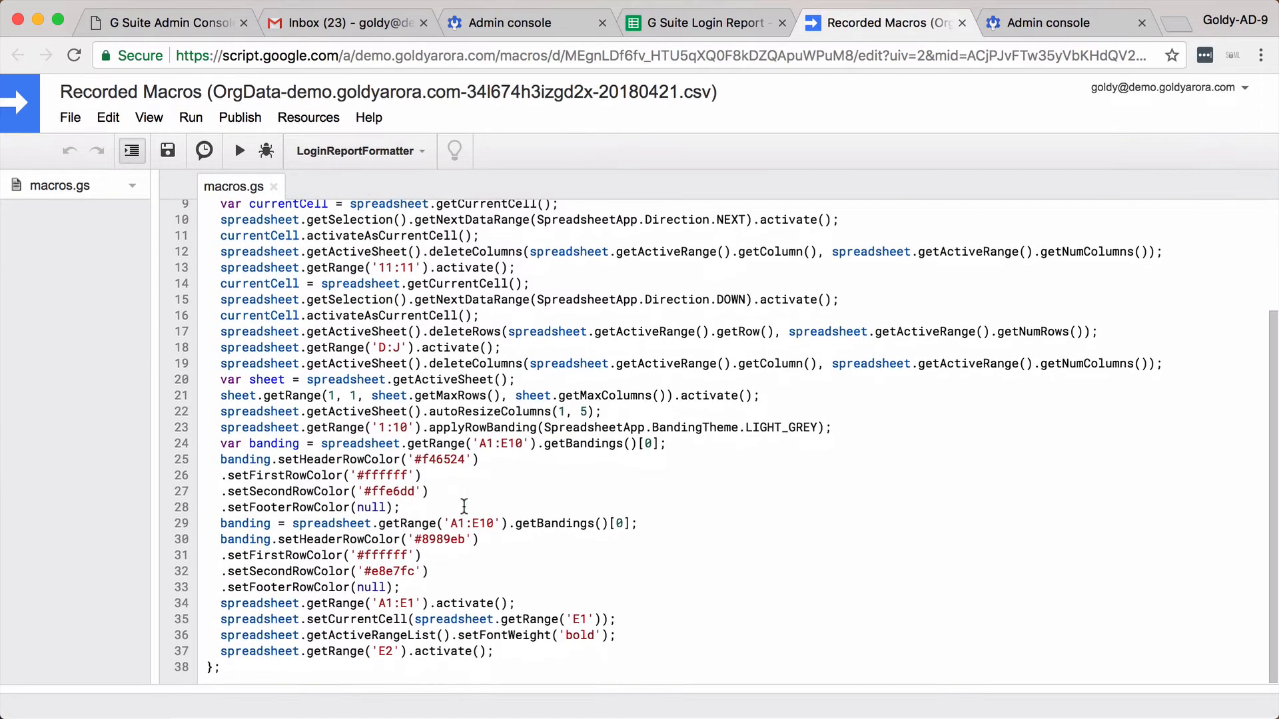
scroll(465, 506, down, 1)
scroll(465, 506, up, 4)
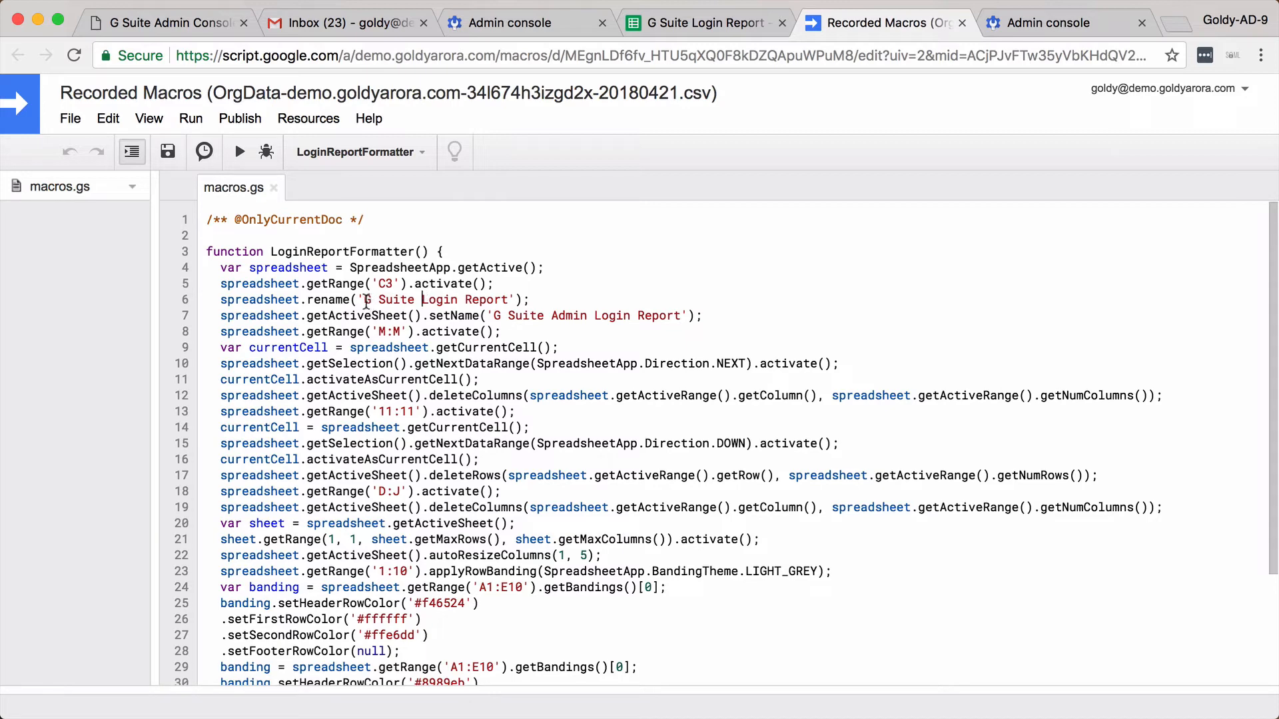
drag(367, 299, 510, 299)
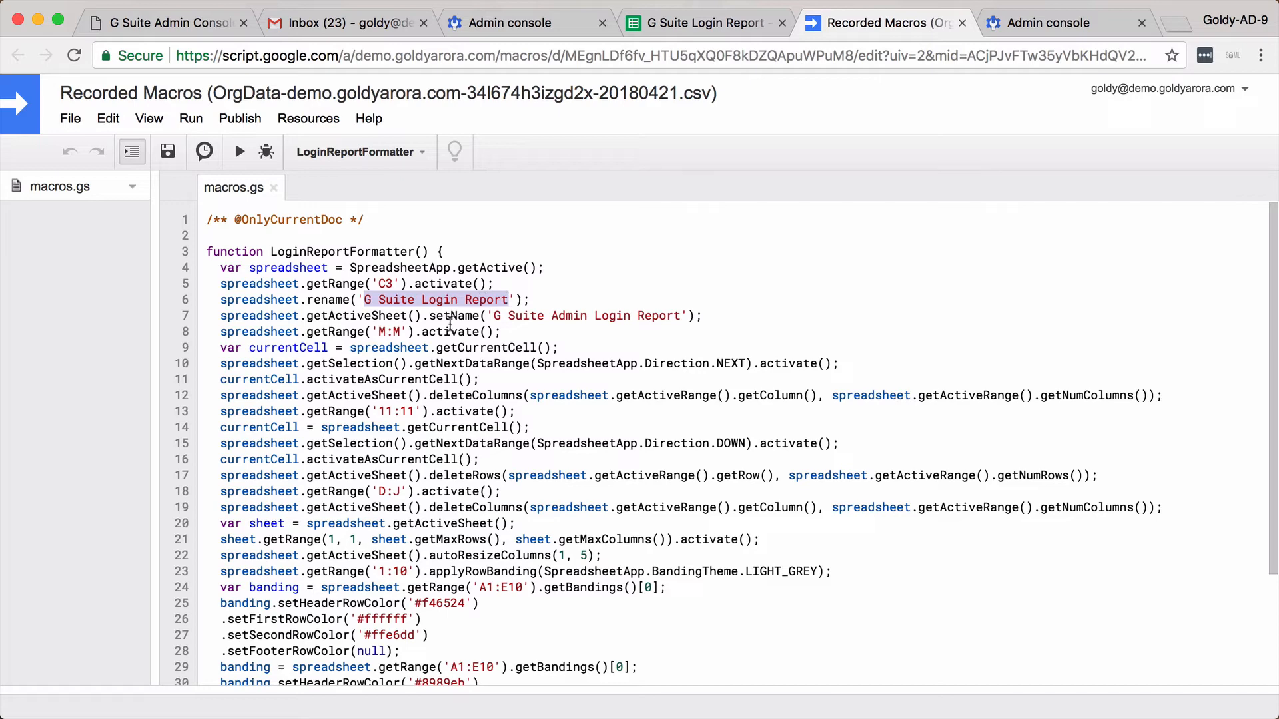
click(450, 327)
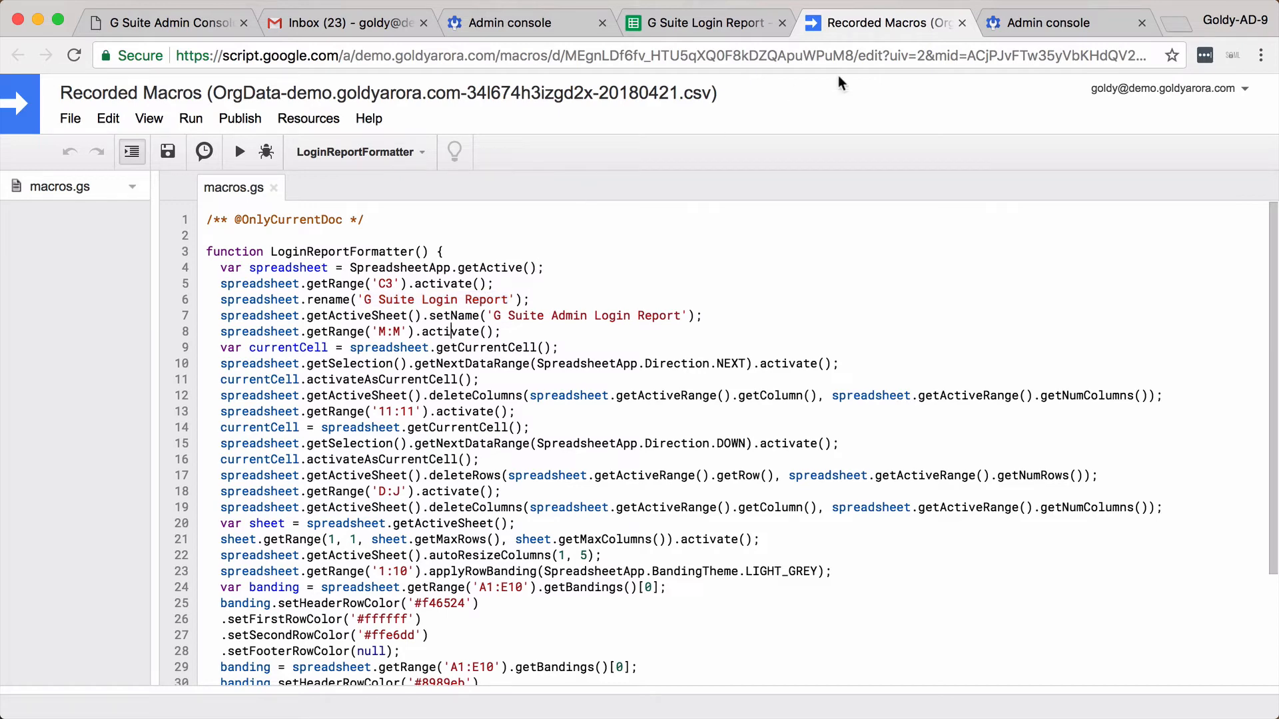
click(962, 23)
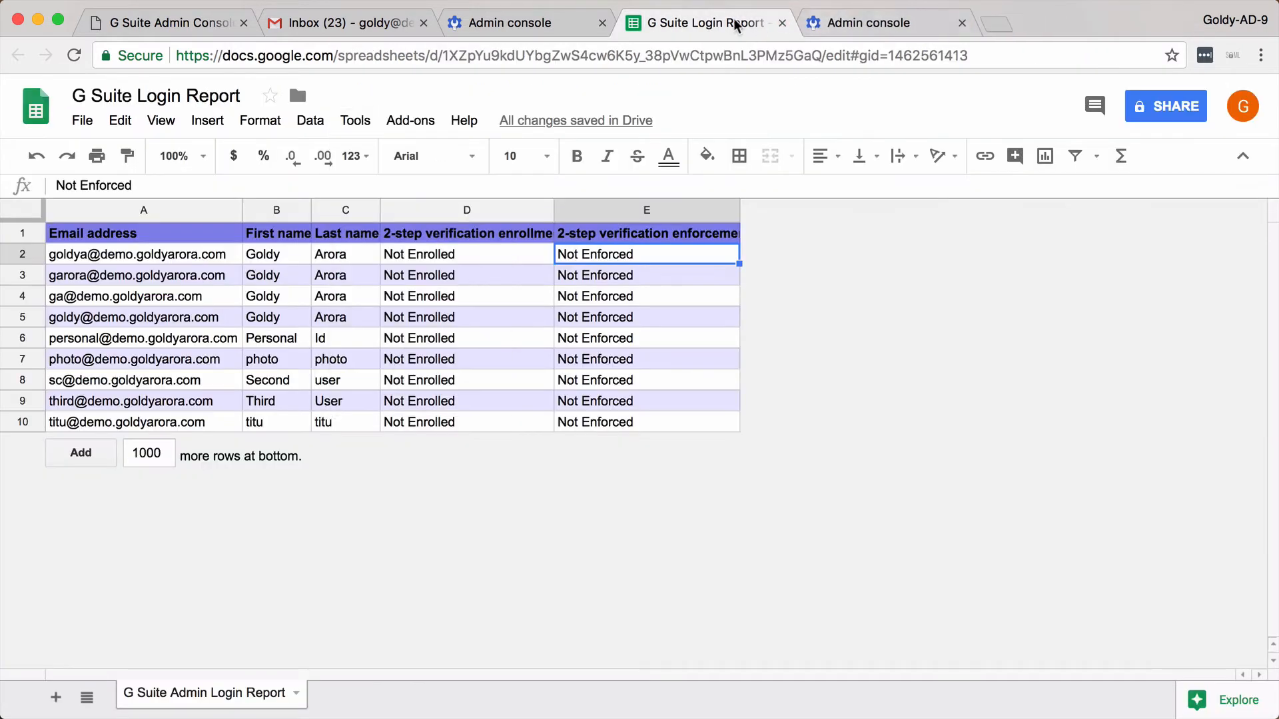
Restore the spreadsheet to its April 21, 7:58 PM version from the version history
click(700, 320)
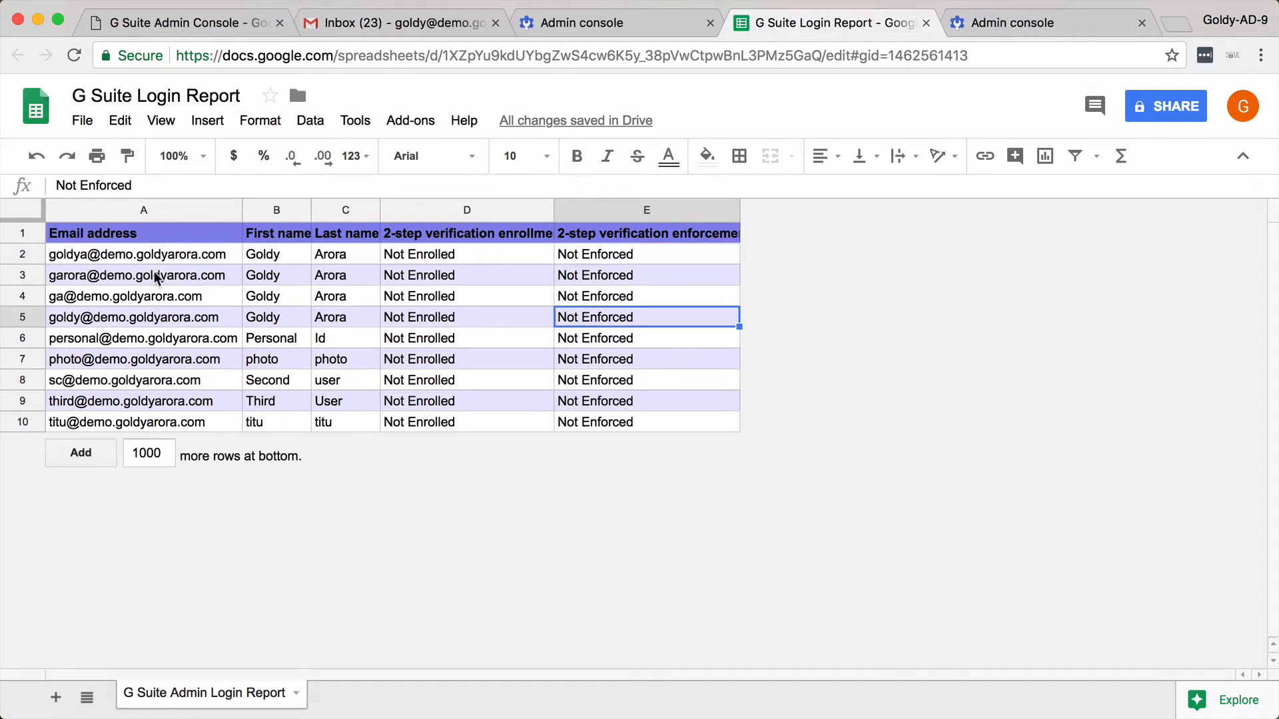
click(81, 127)
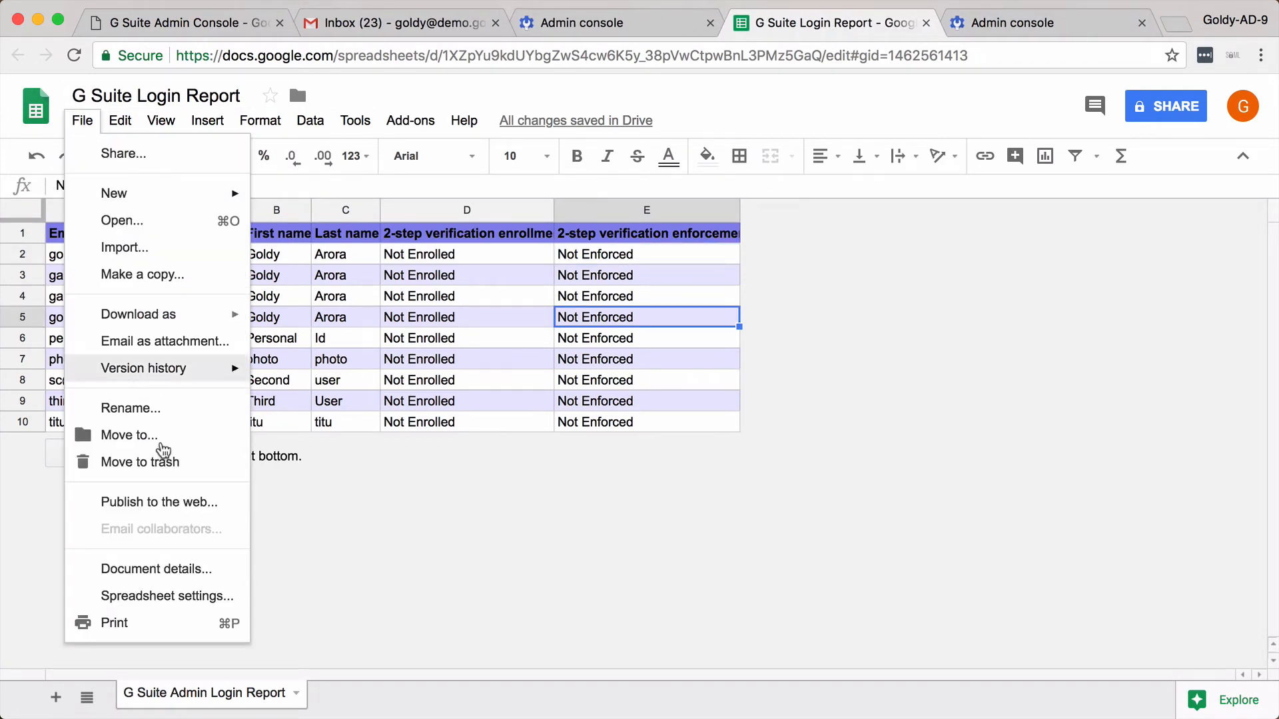
mouse_move(196, 373)
click(268, 403)
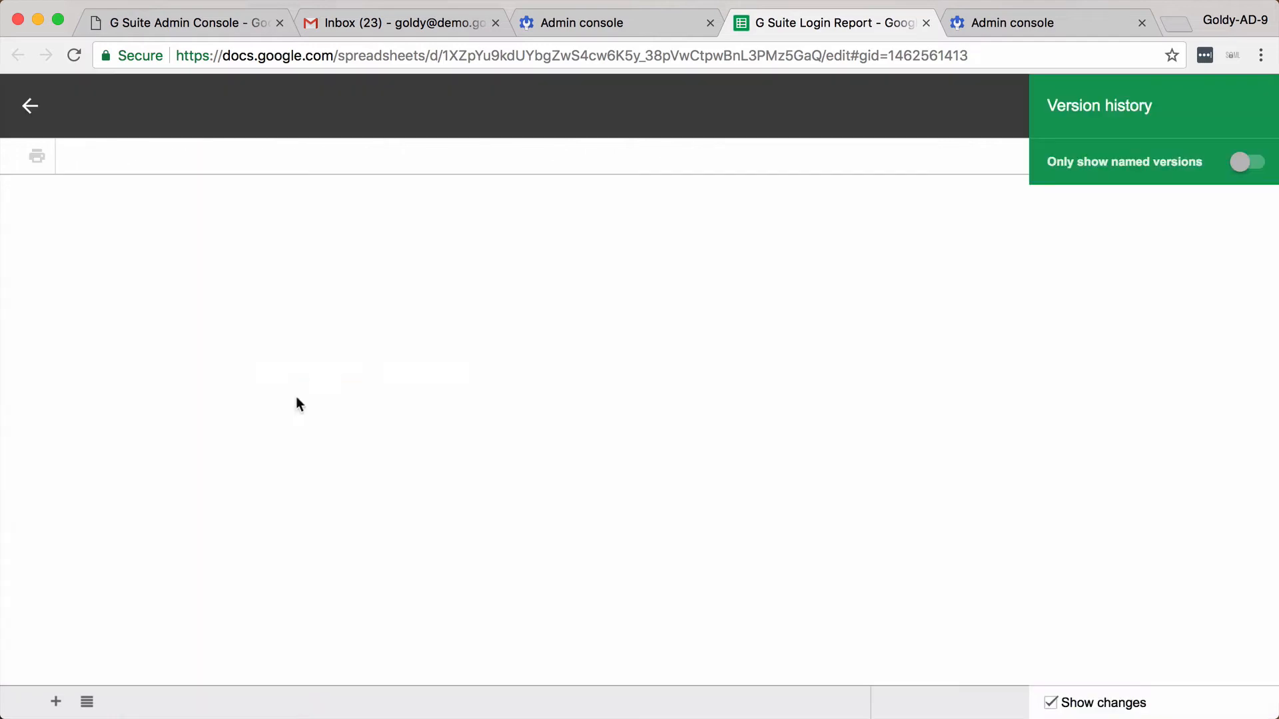
click(1088, 315)
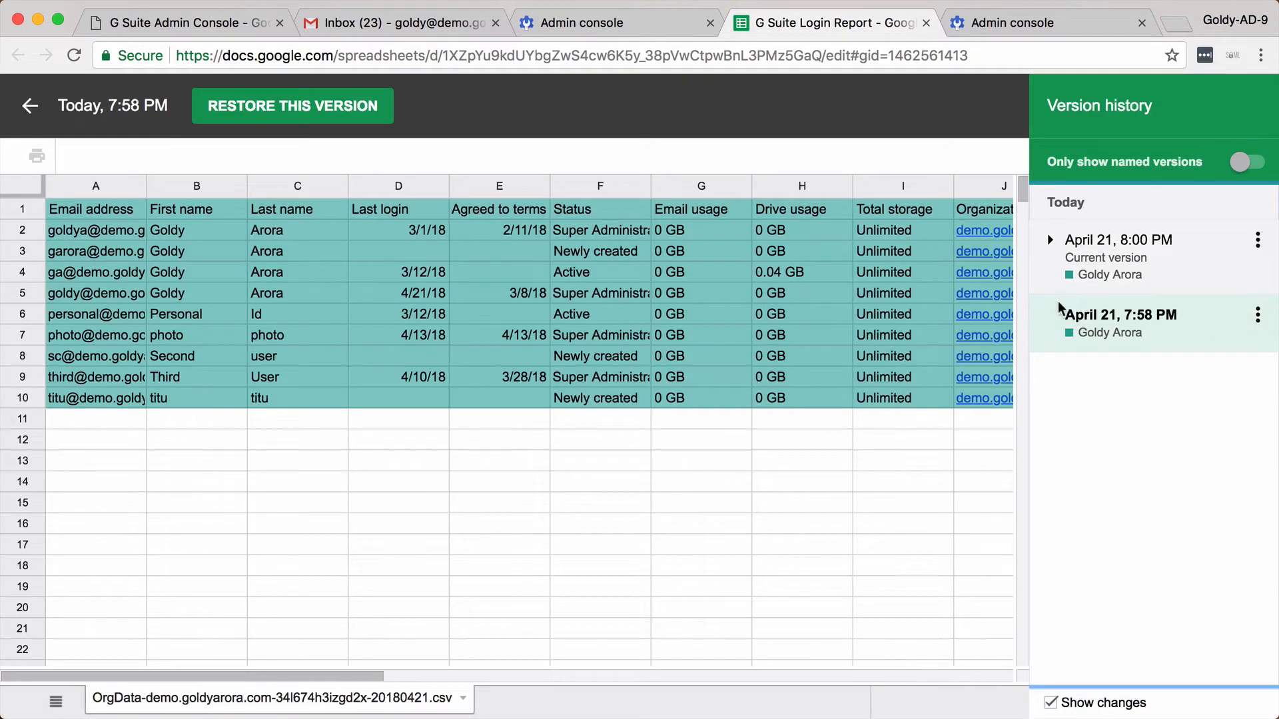
click(319, 114)
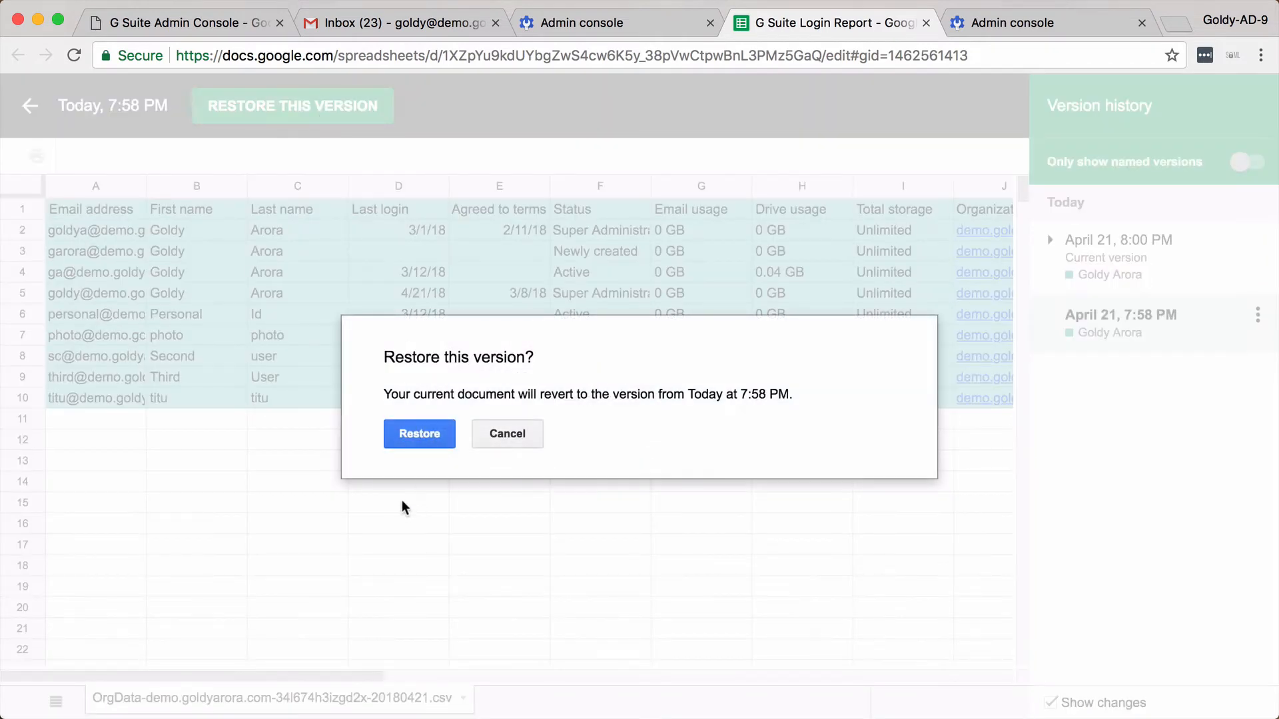
click(414, 442)
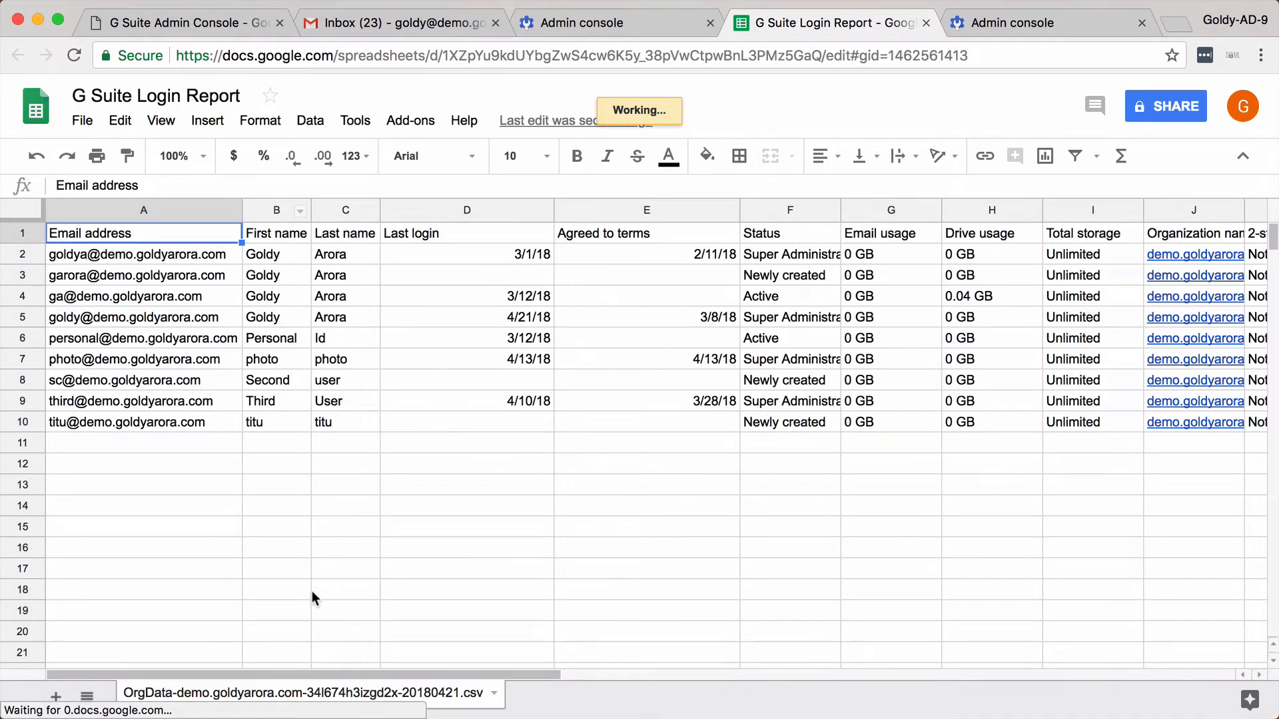
Rename the spreadsheet with the random text okjlfjal;sdjflasjdfd;kasjdf;lajsfl;jas
right_click(484, 693)
click(179, 96)
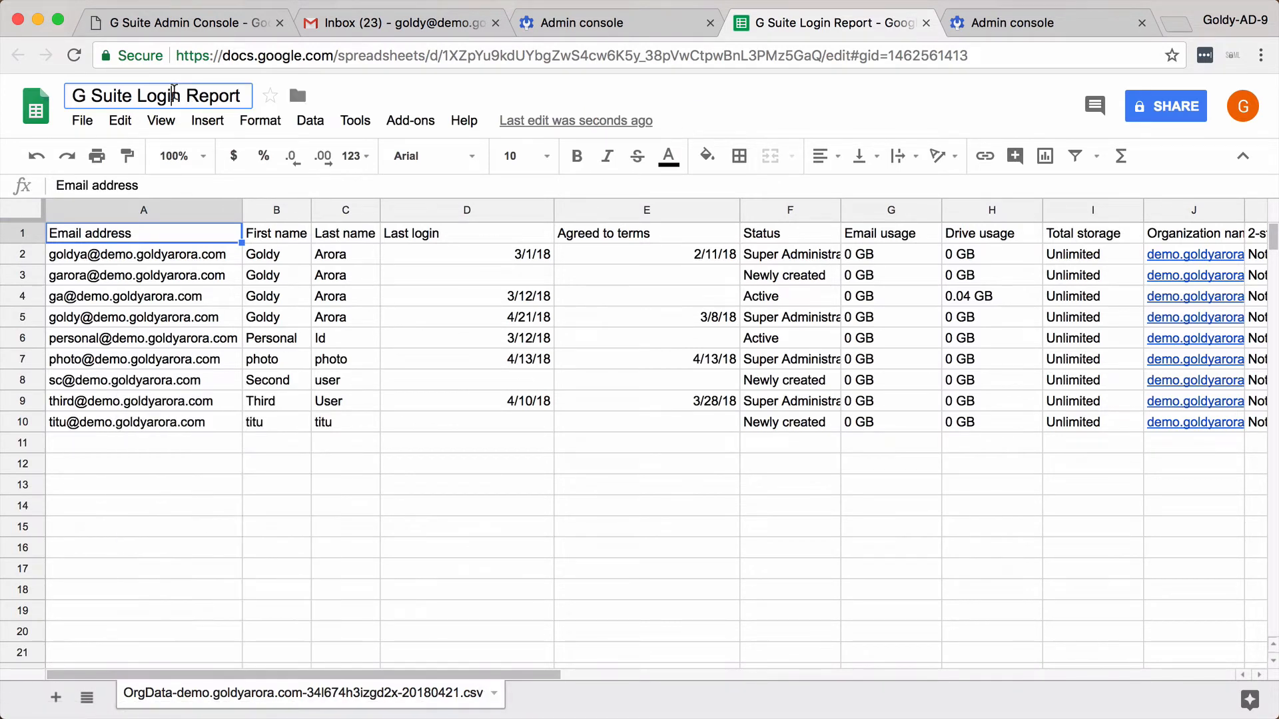
text(okjlfjal;sdjflasjdfd;kasjdf;lajsfl;jas)
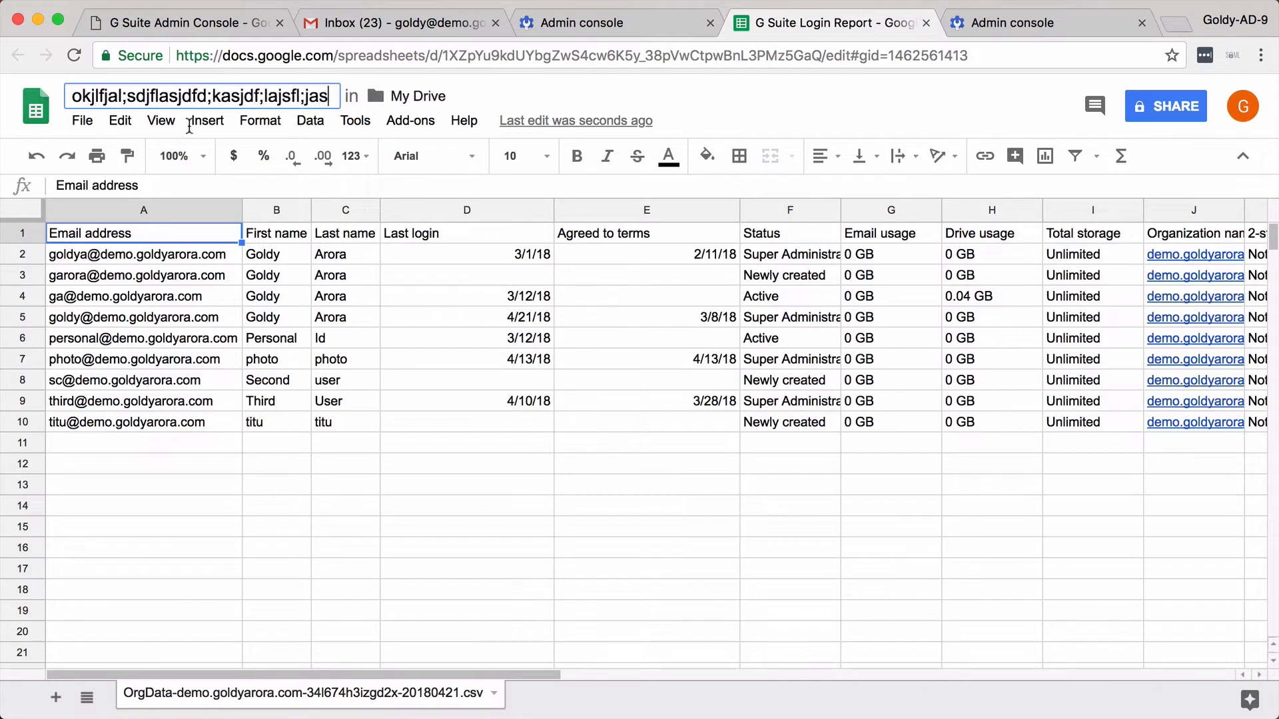
click(247, 318)
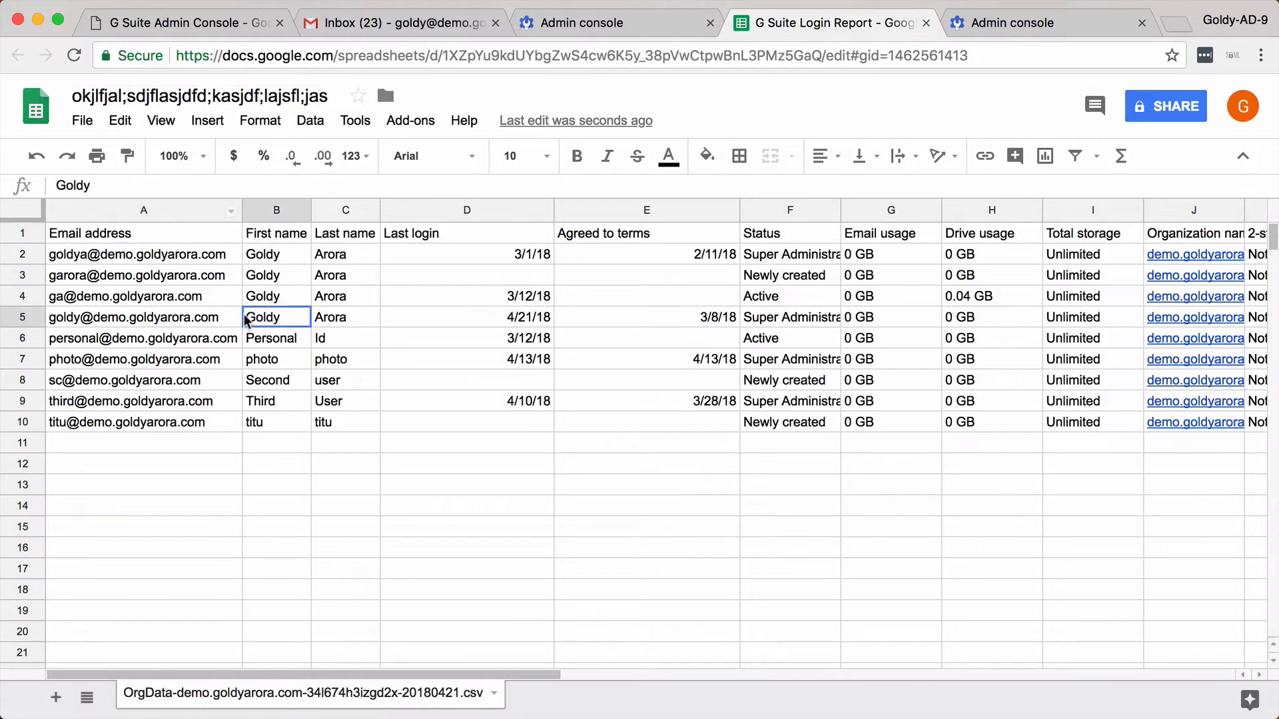
click(210, 238)
key(Right)
key(Right)
key(Right)
key(Left)
key(Left)
key(Left)
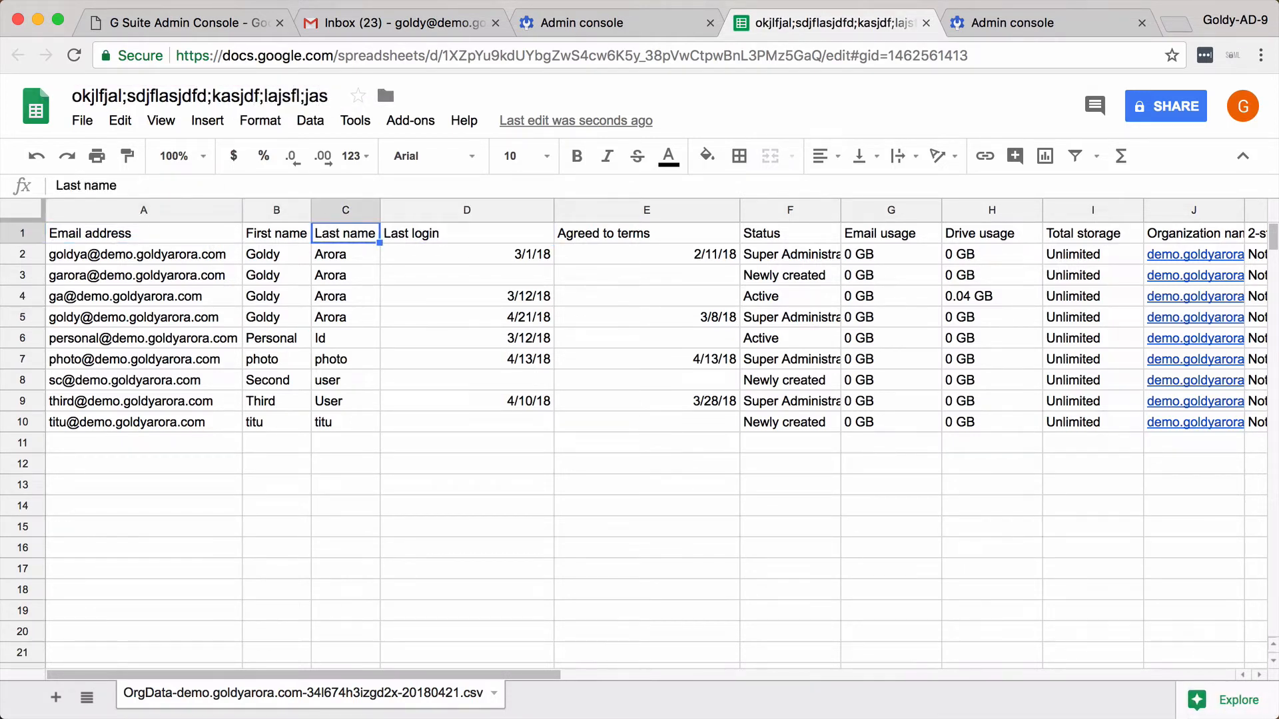
Run the Login Report Formatter macro on the restored spreadsheet data
click(351, 124)
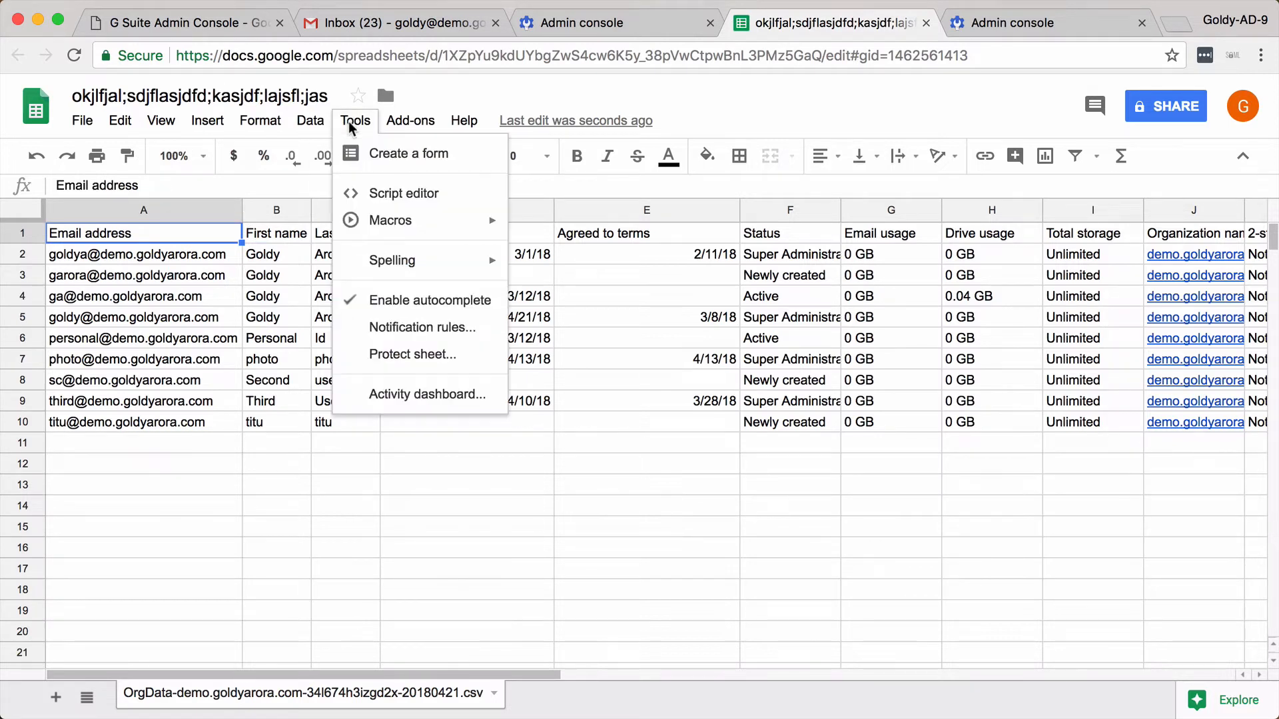
mouse_move(457, 226)
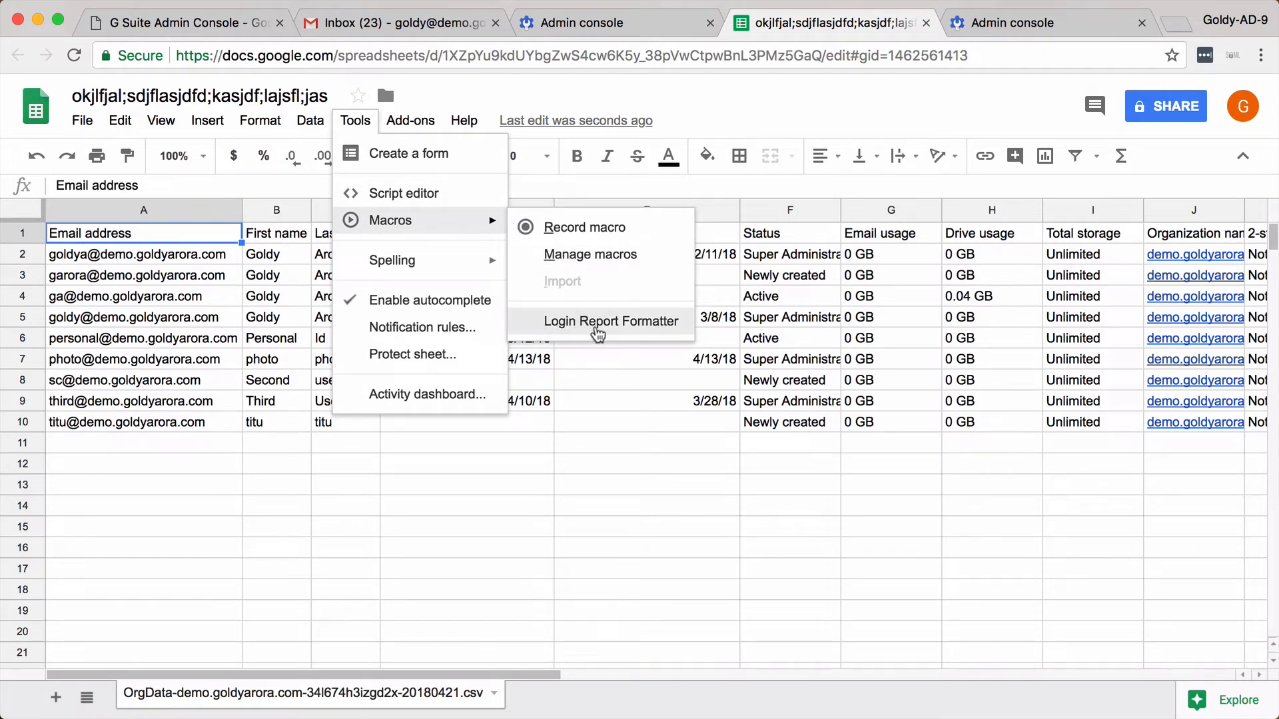
click(605, 322)
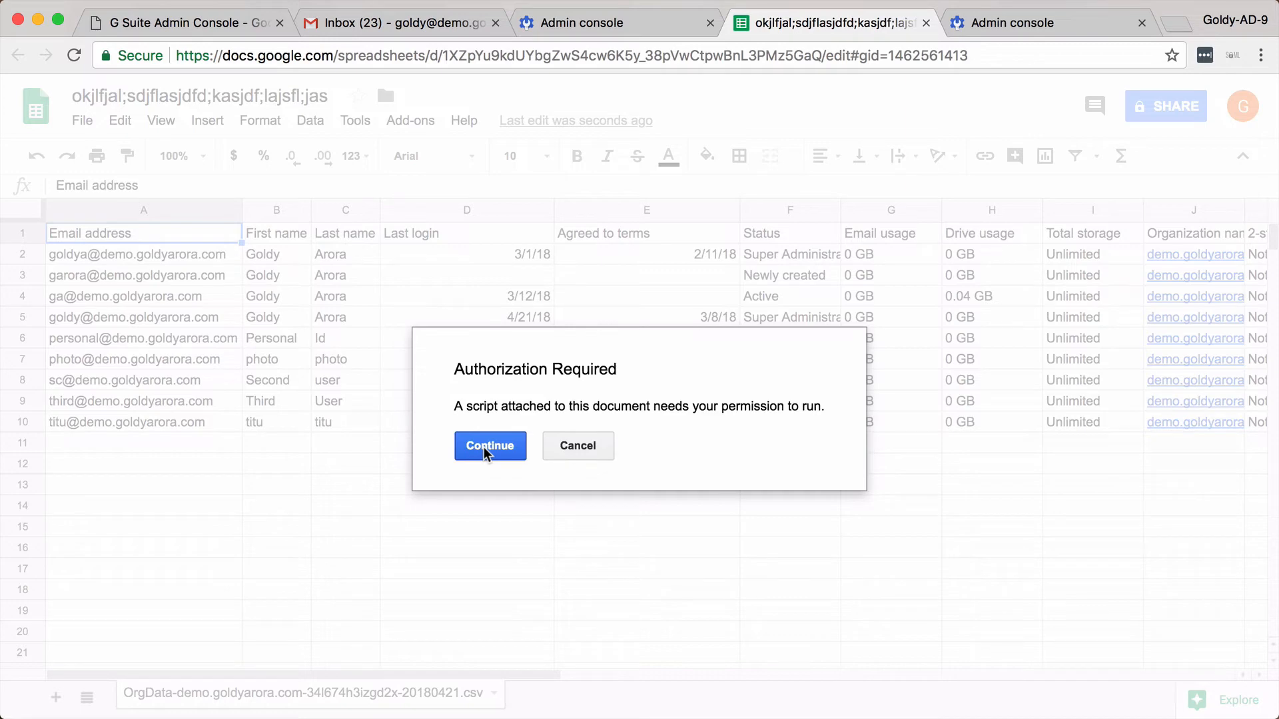
Authorize Recorded Macros with the demo domain account, checking the details of the requested spreadsheet permission before allowing access
click(484, 448)
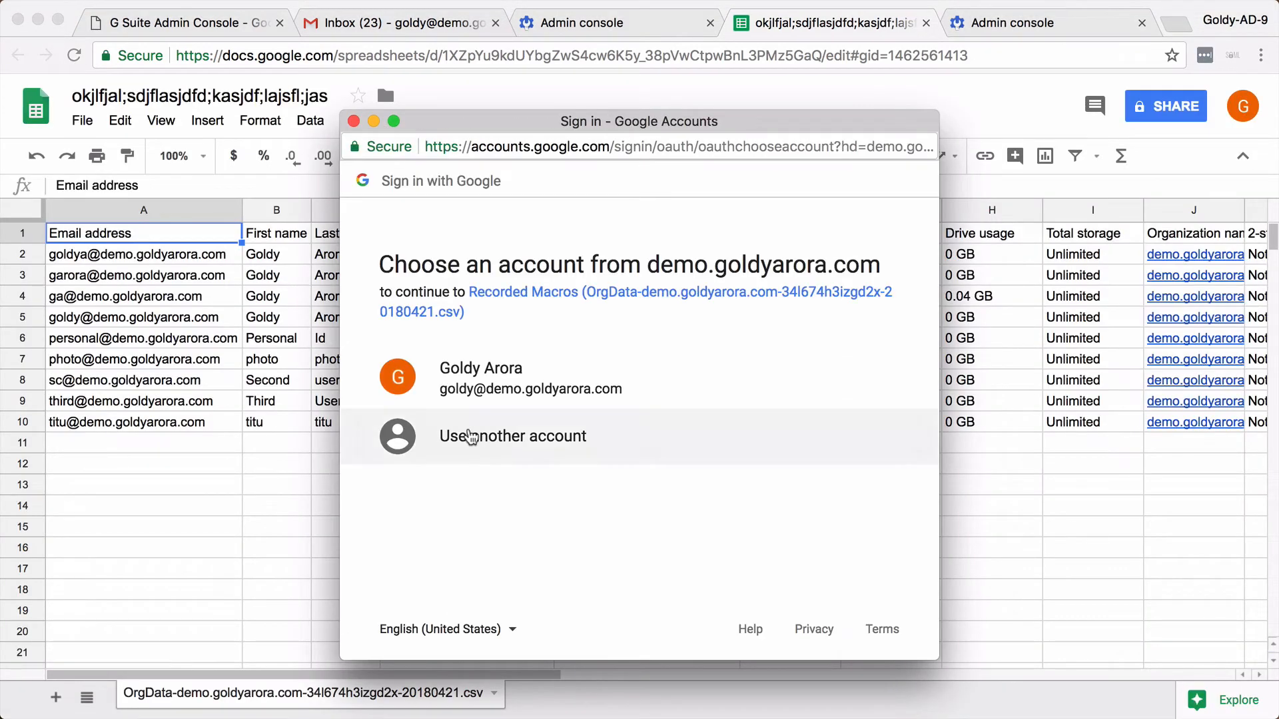
click(541, 373)
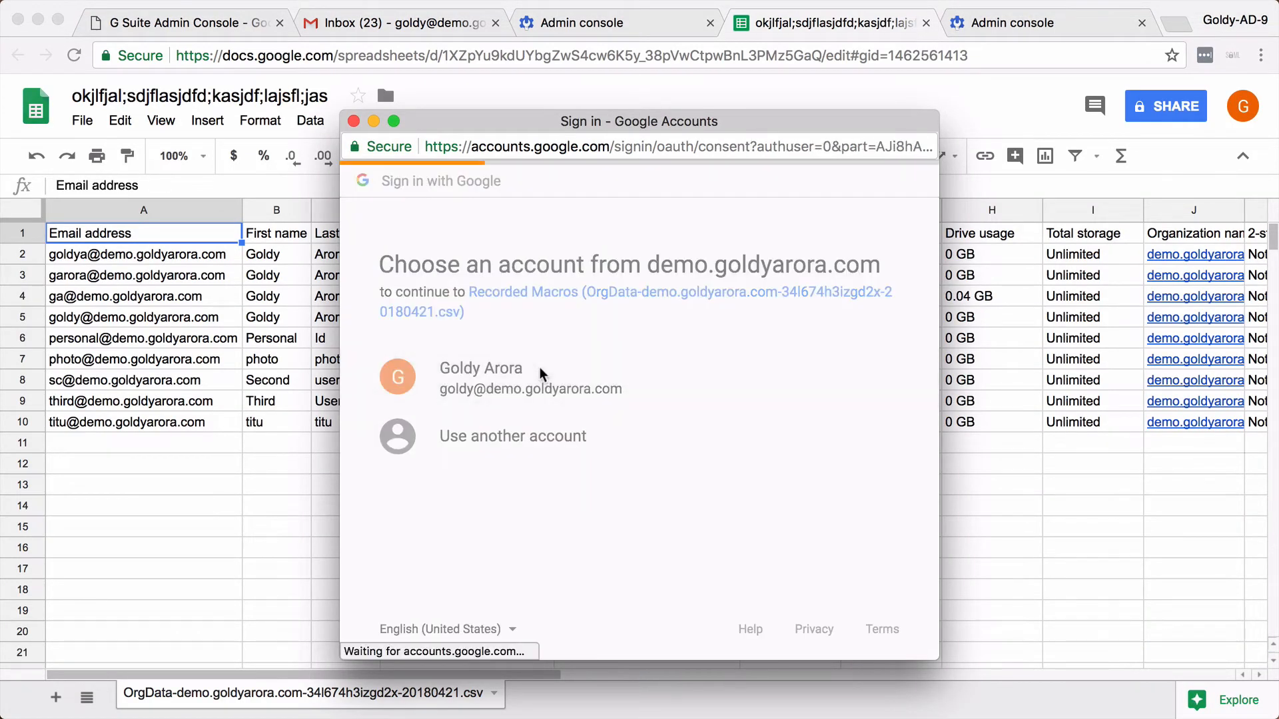
scroll(574, 453, down, 2)
scroll(574, 453, down, 2)
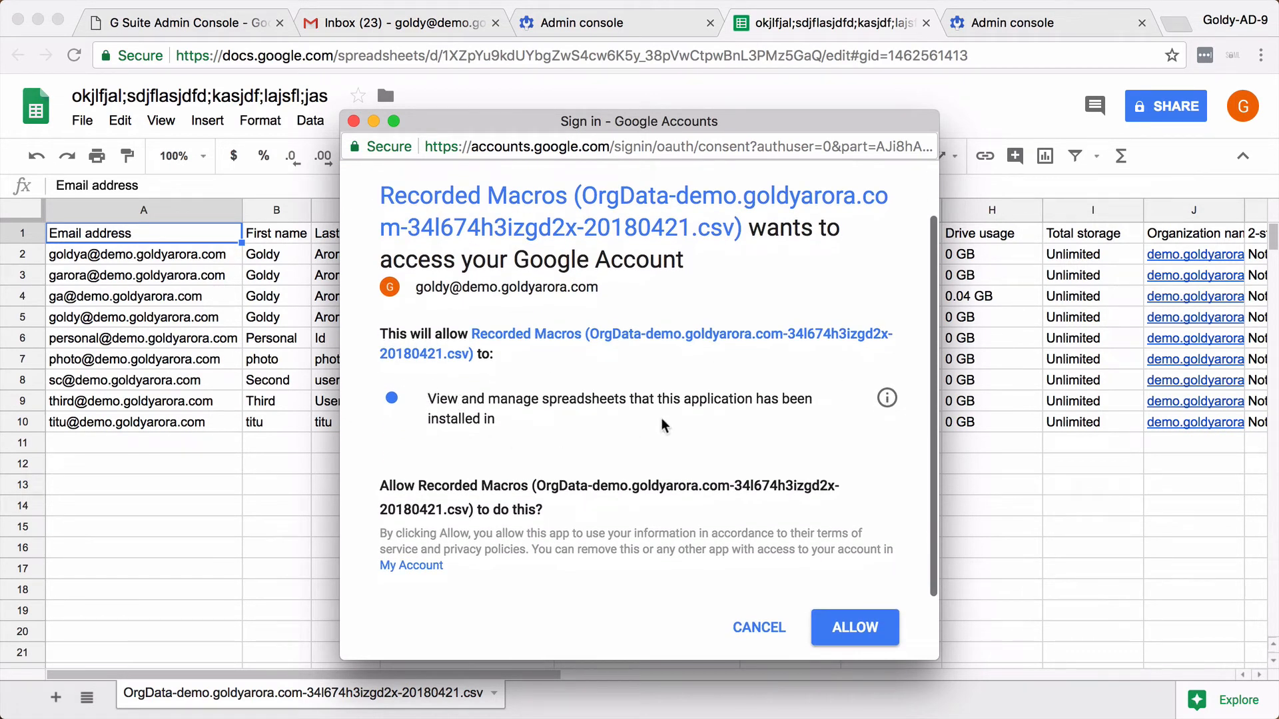
click(887, 398)
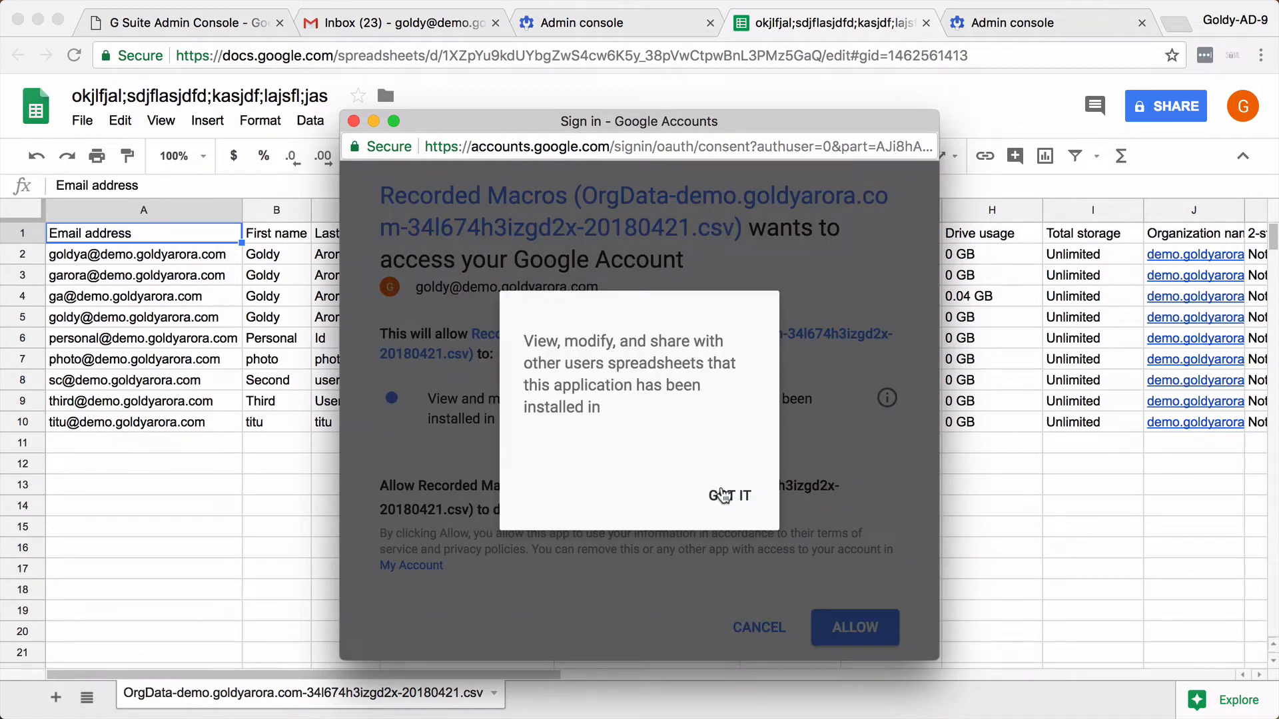
click(724, 493)
click(856, 628)
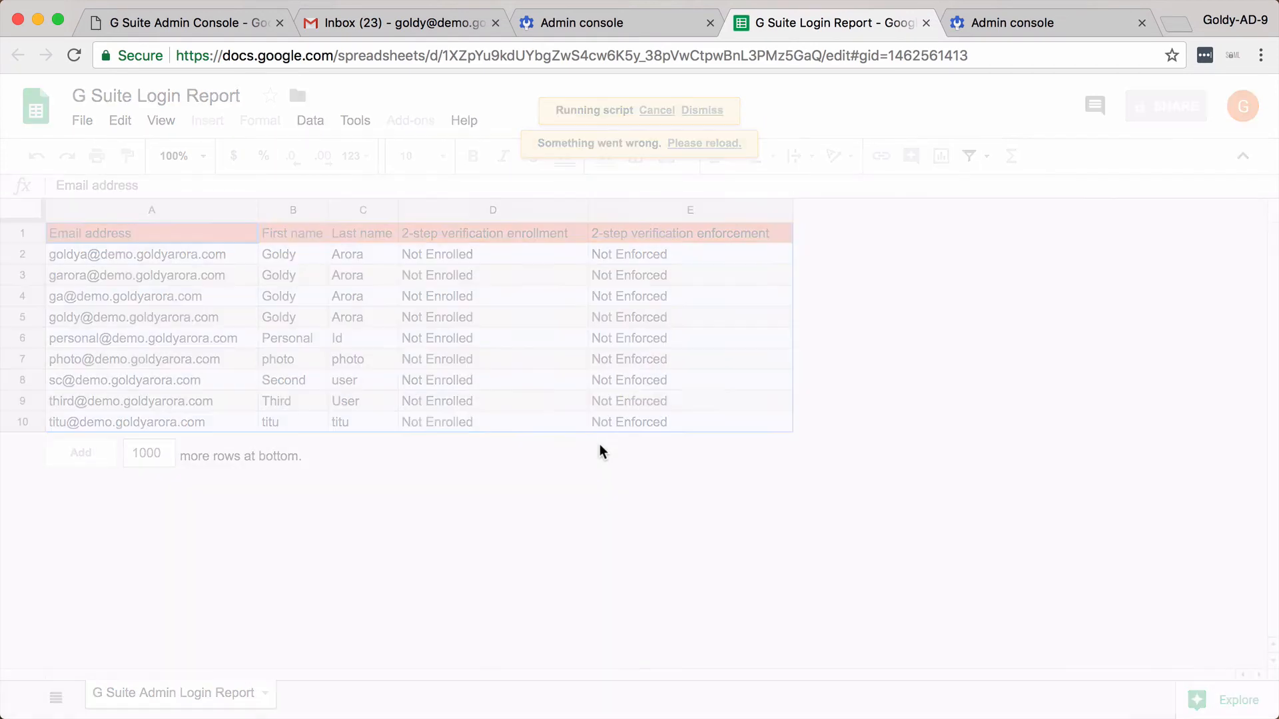
click(502, 435)
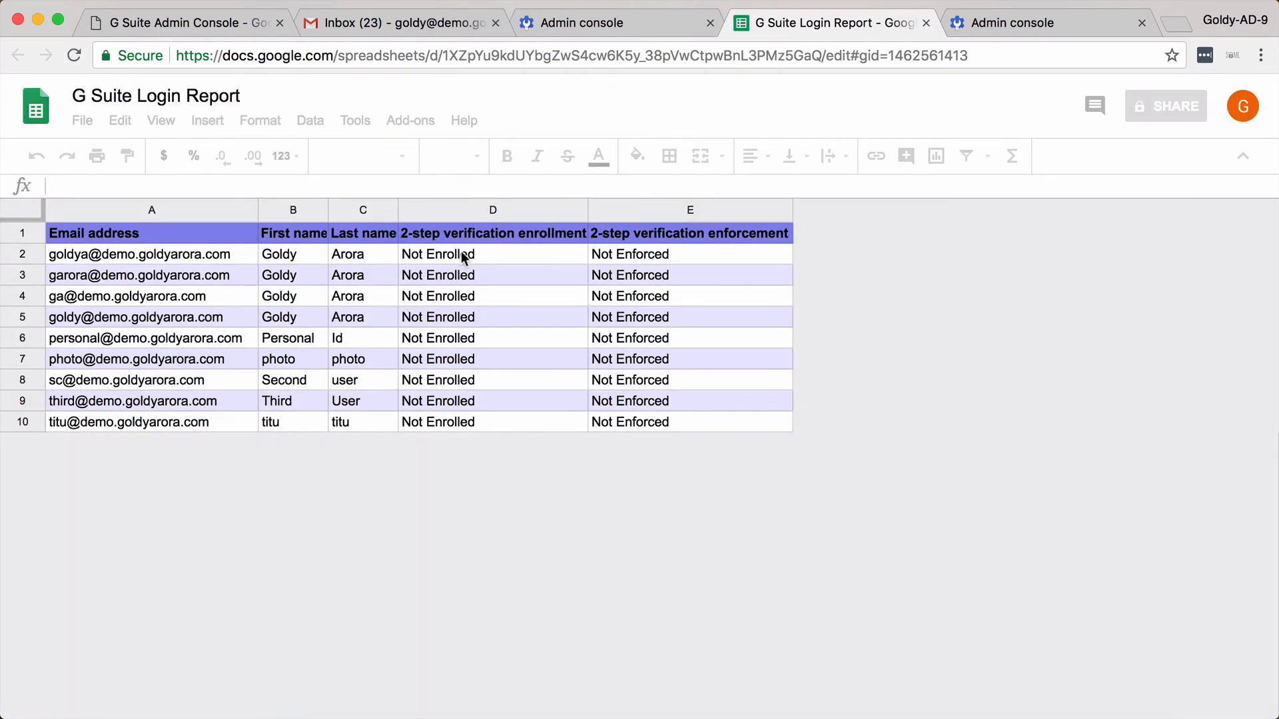
Examine the formatted report across its columns, from the email address to 2-step verification enforcement
click(463, 253)
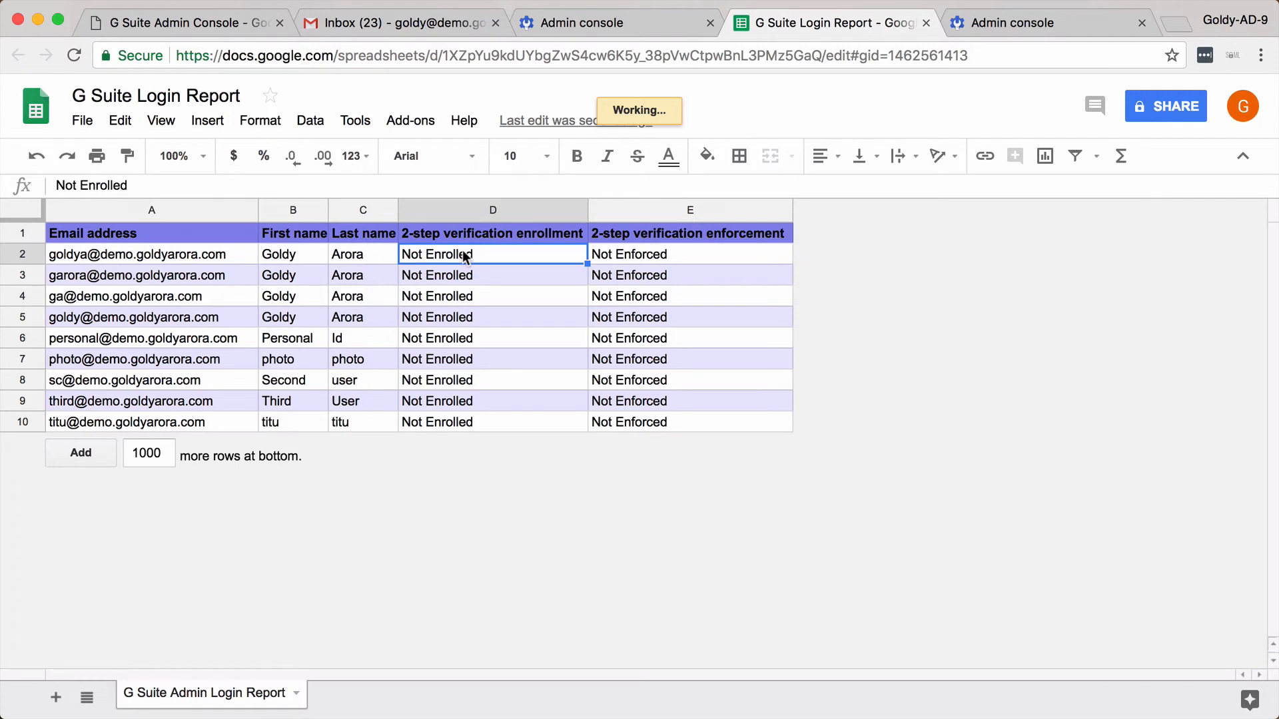
click(363, 253)
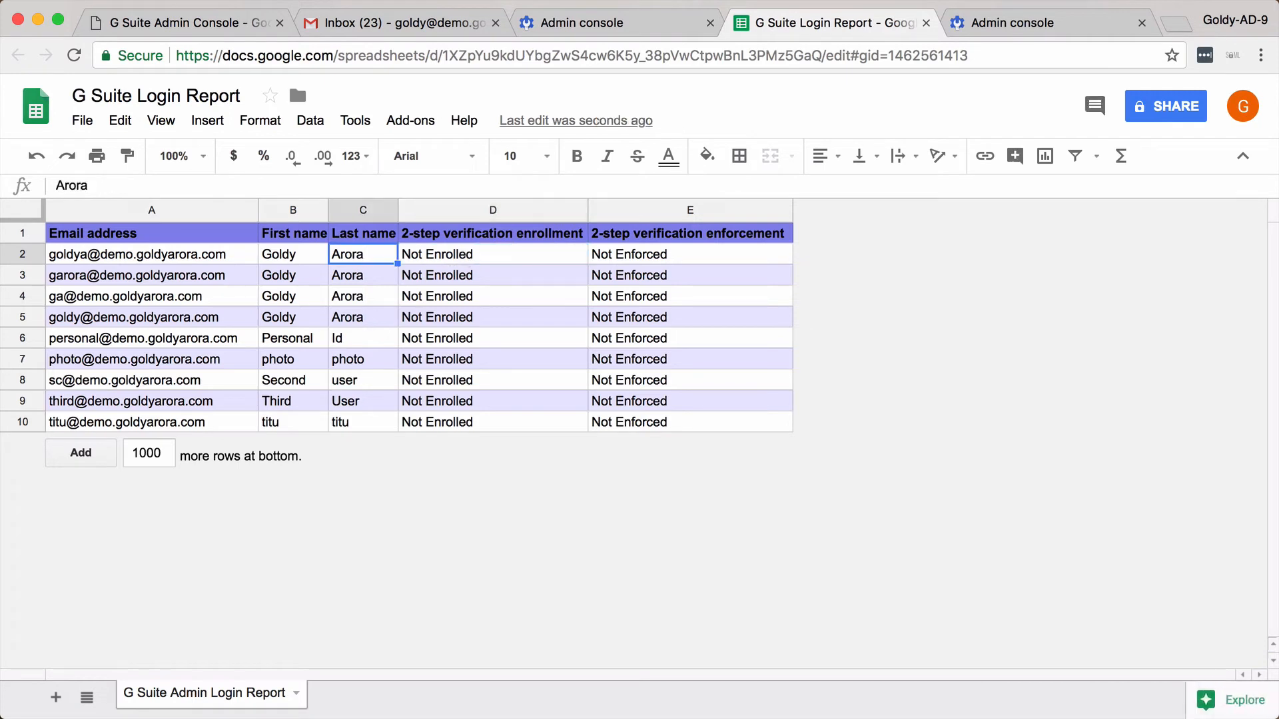
click(152, 254)
key(Right)
key(Right)
key(Right)
key(Right)
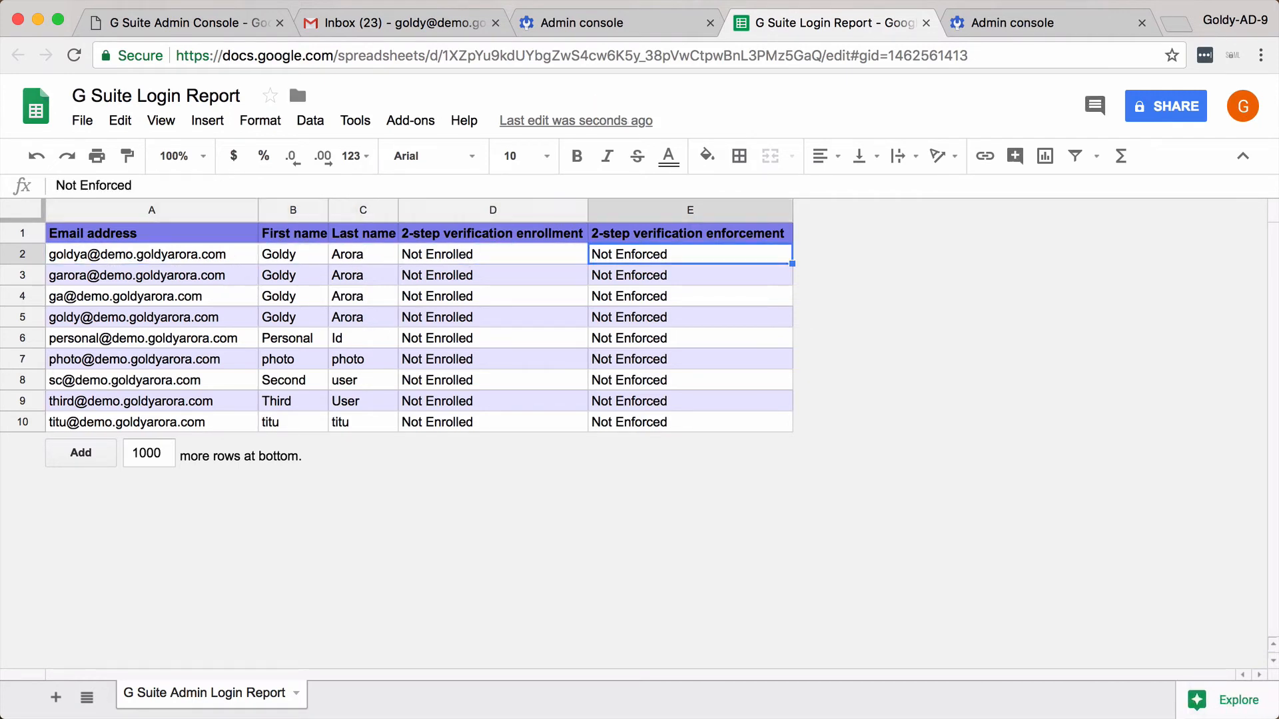
key(Left)
key(Left)
key(Left)
key(Left)
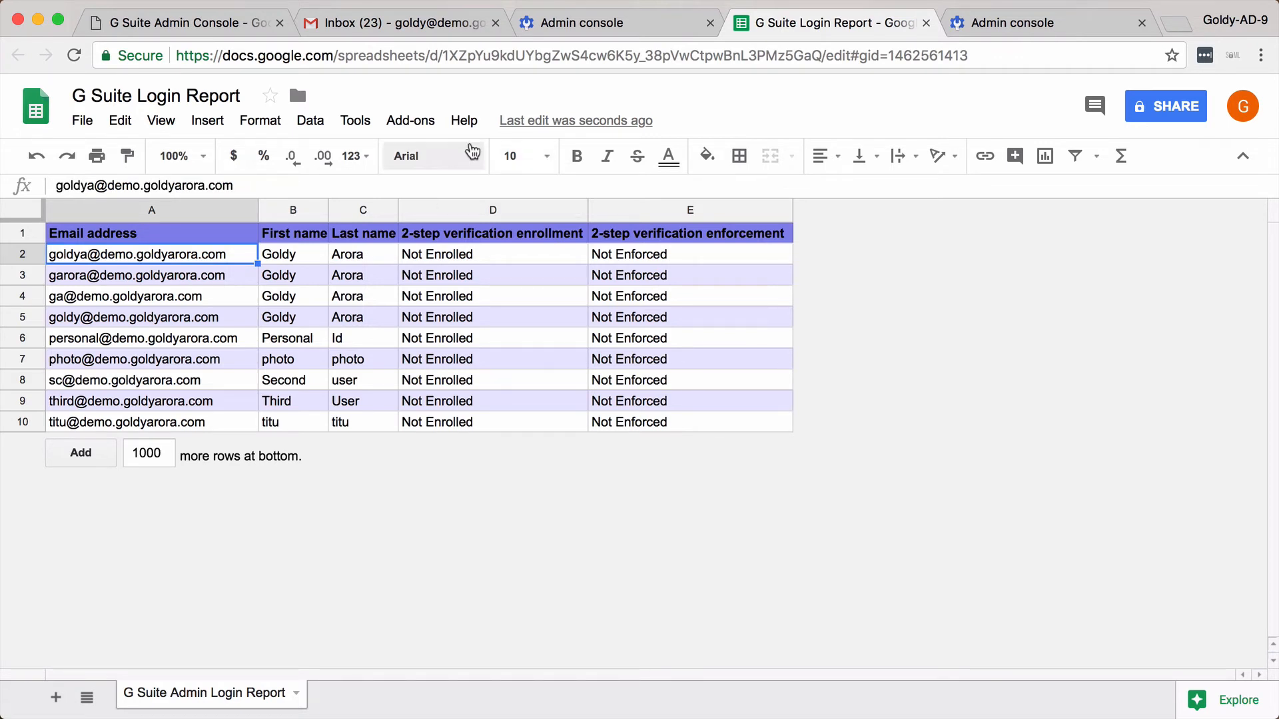
click(360, 120)
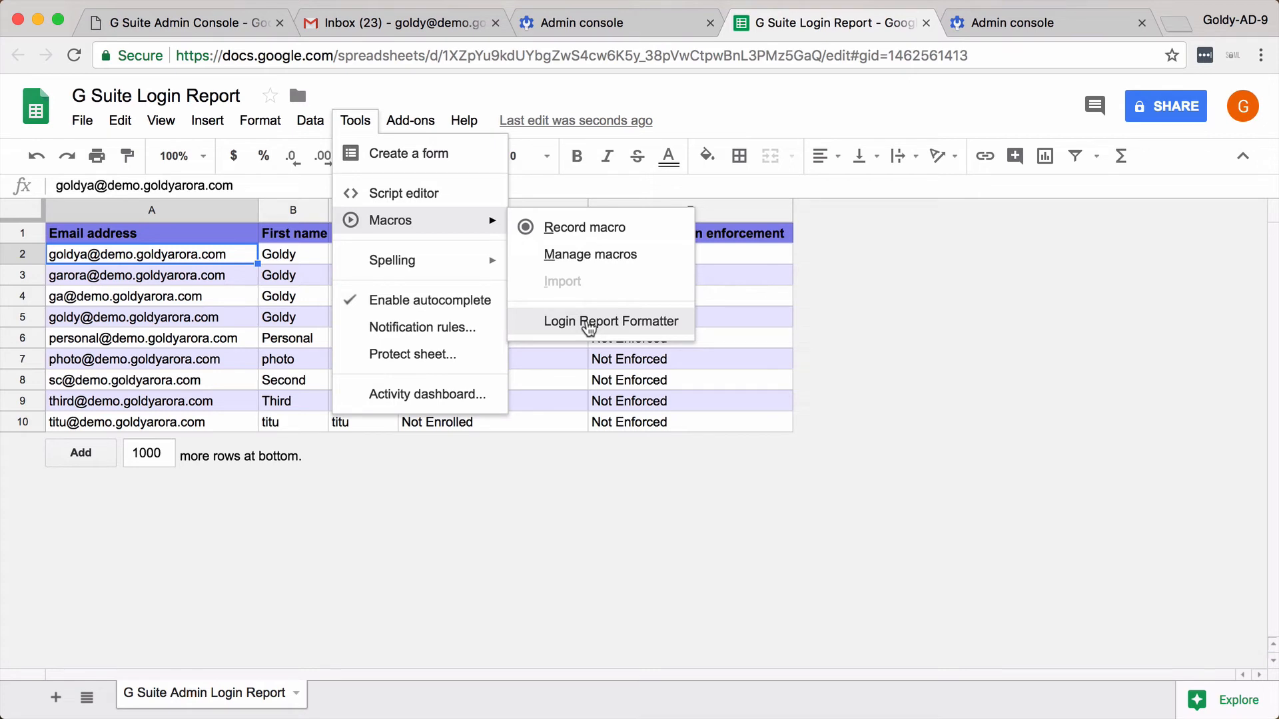
click(741, 321)
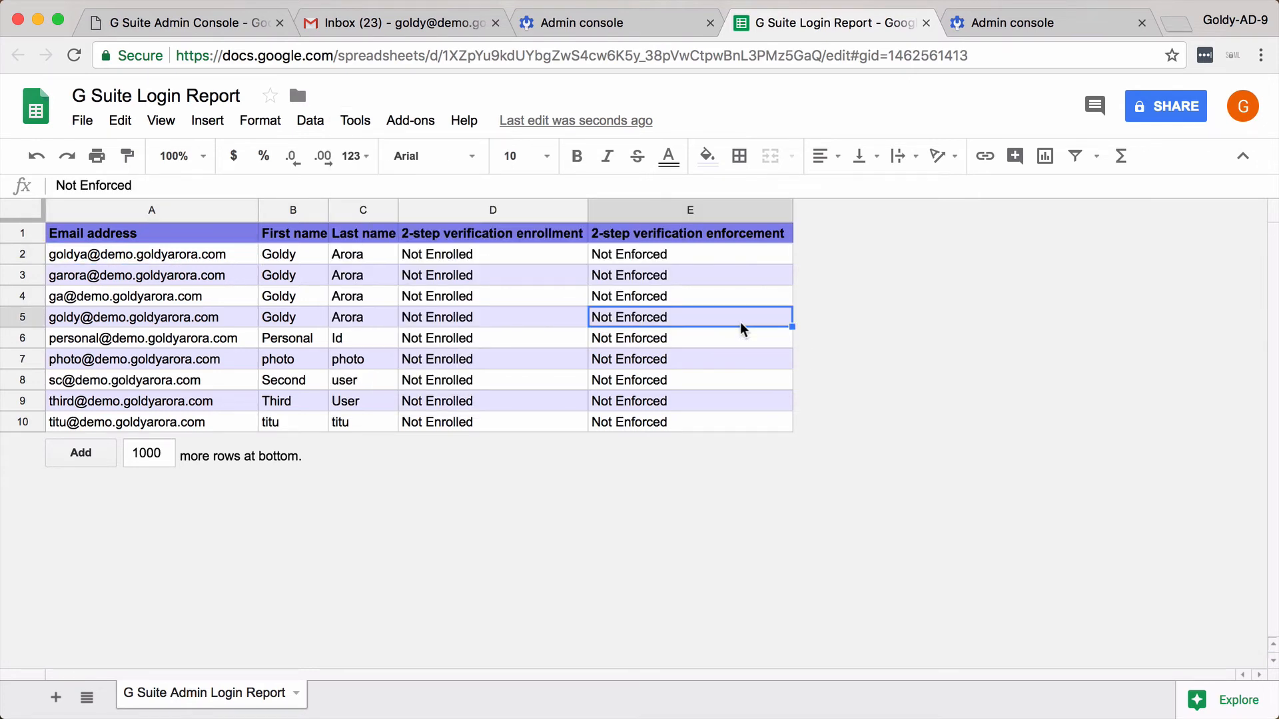
click(551, 318)
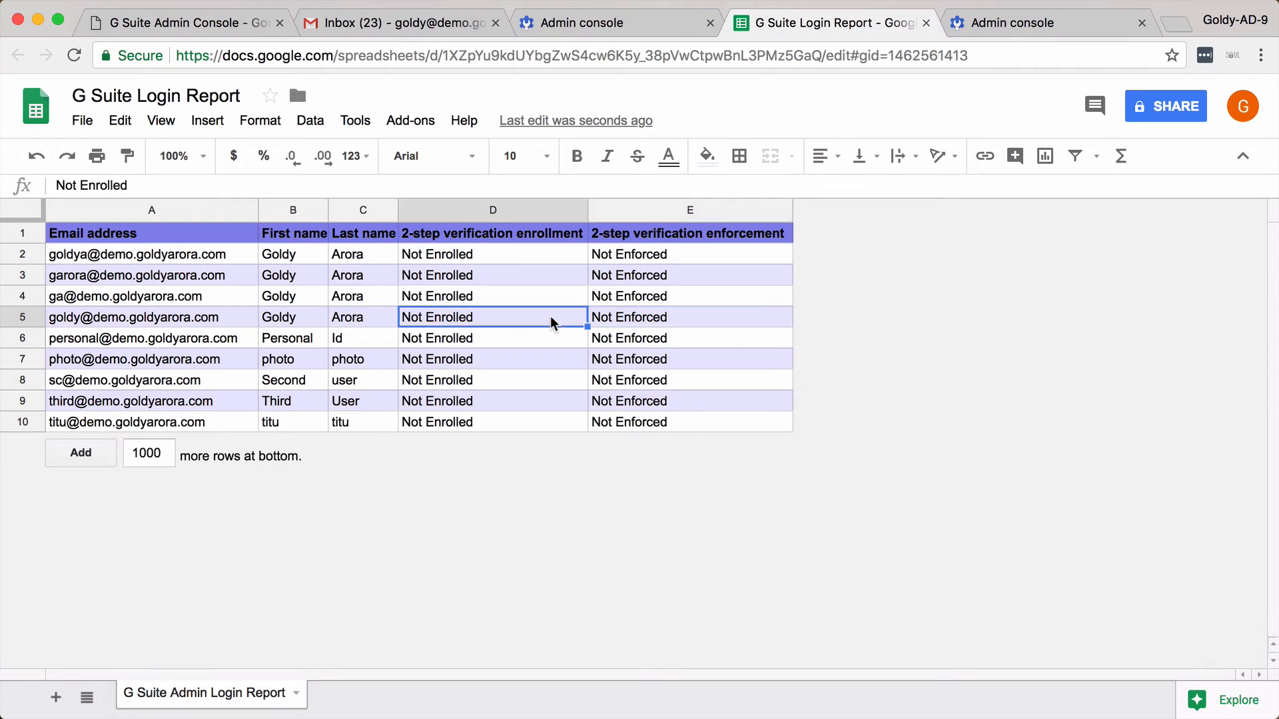
key(Left)
key(Left)
key(Left)
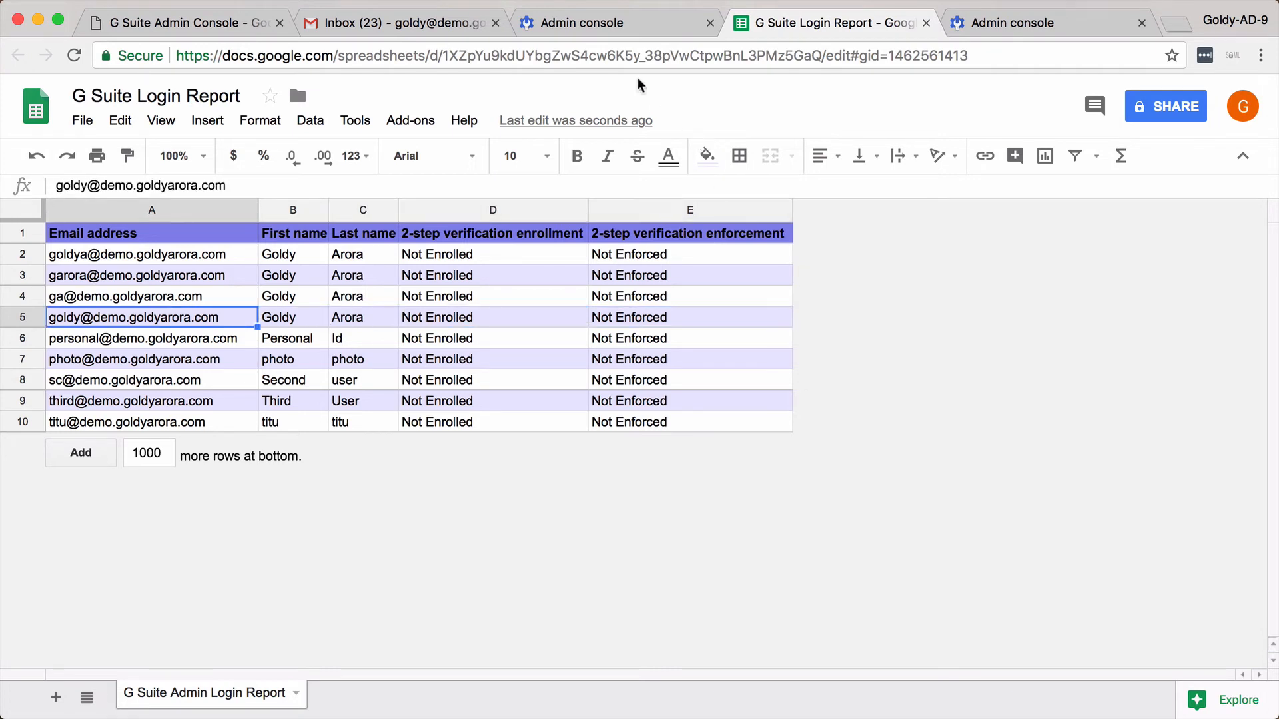
Switch to the Google Admin console, export the filtered list of users as a Google spreadsheet, and open it
click(637, 16)
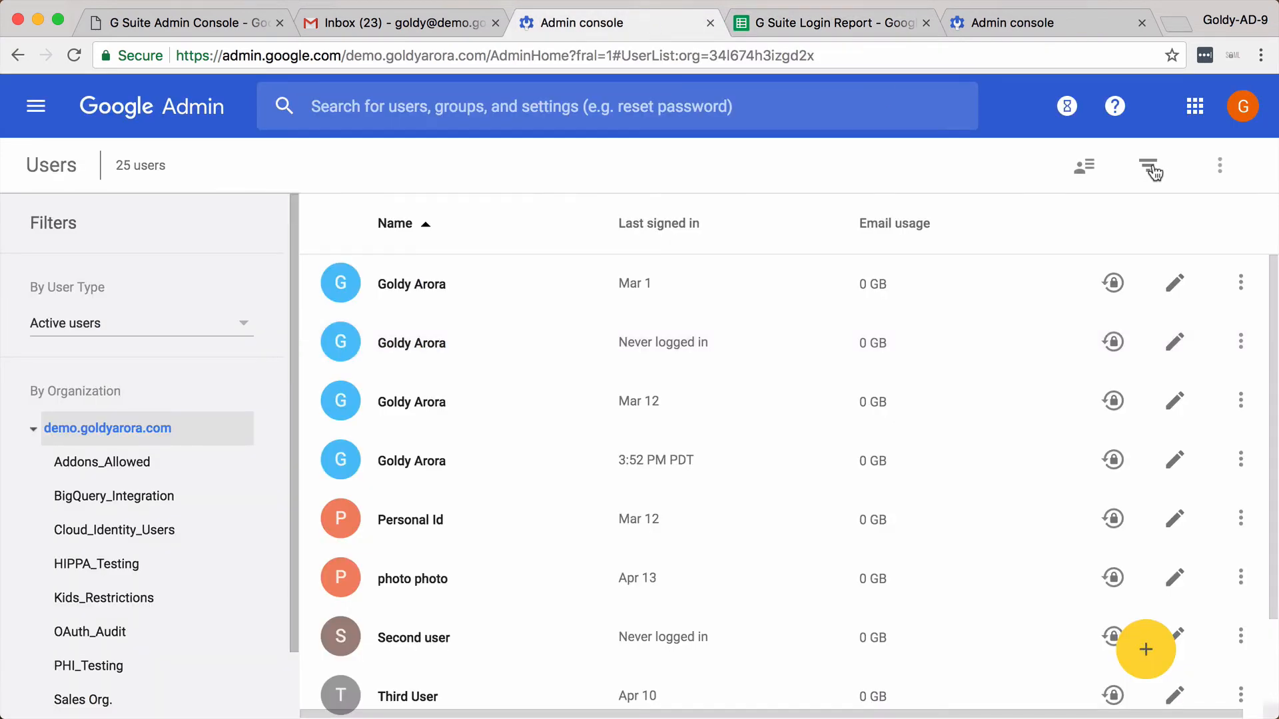
click(1220, 165)
click(1149, 259)
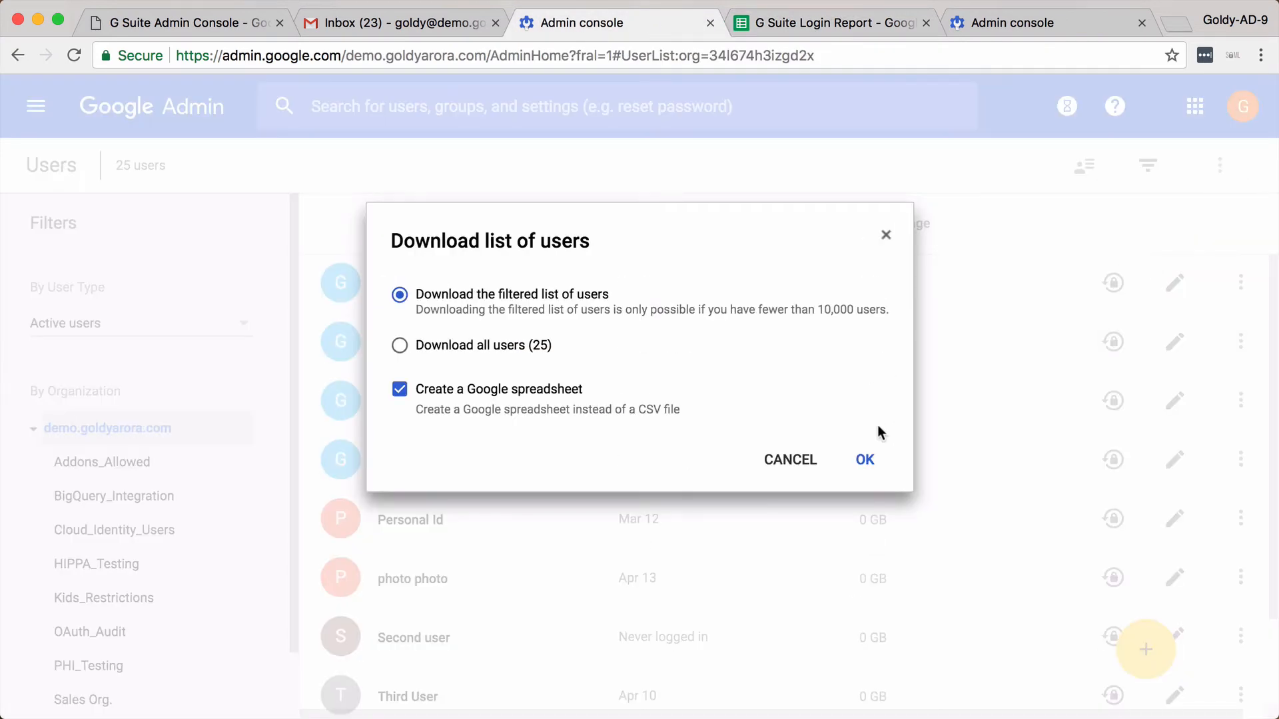
click(869, 462)
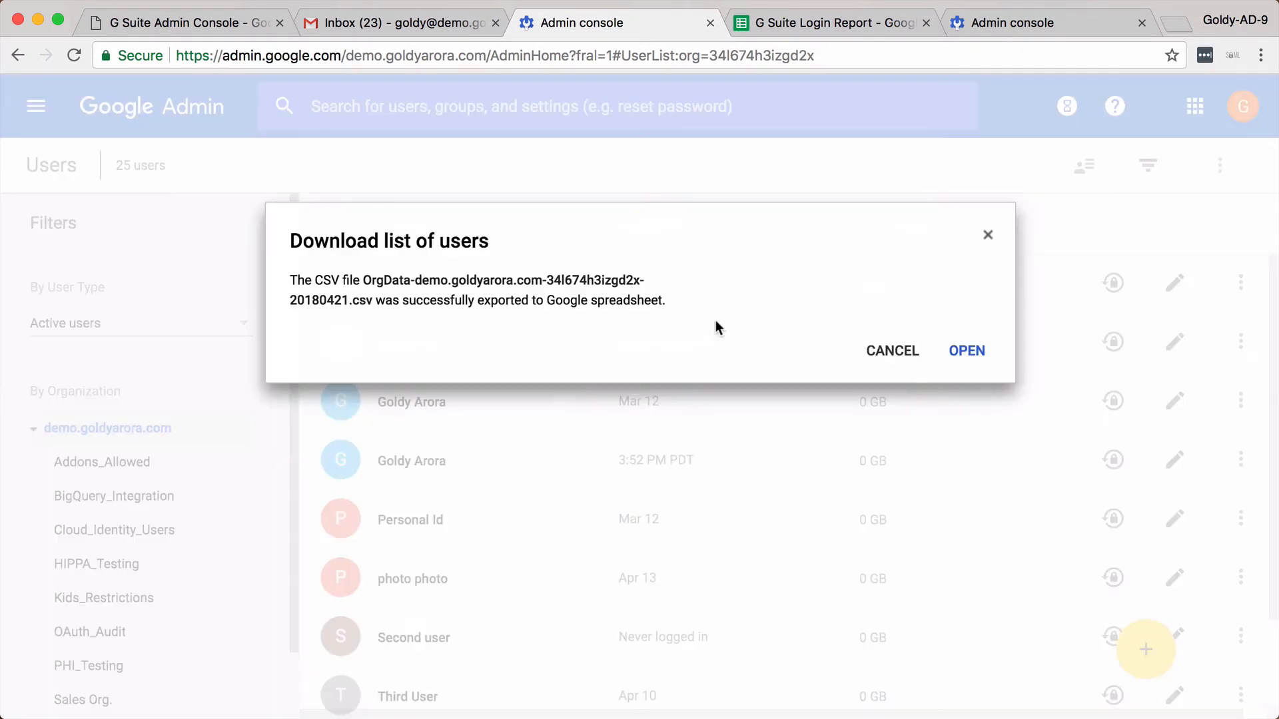
click(965, 352)
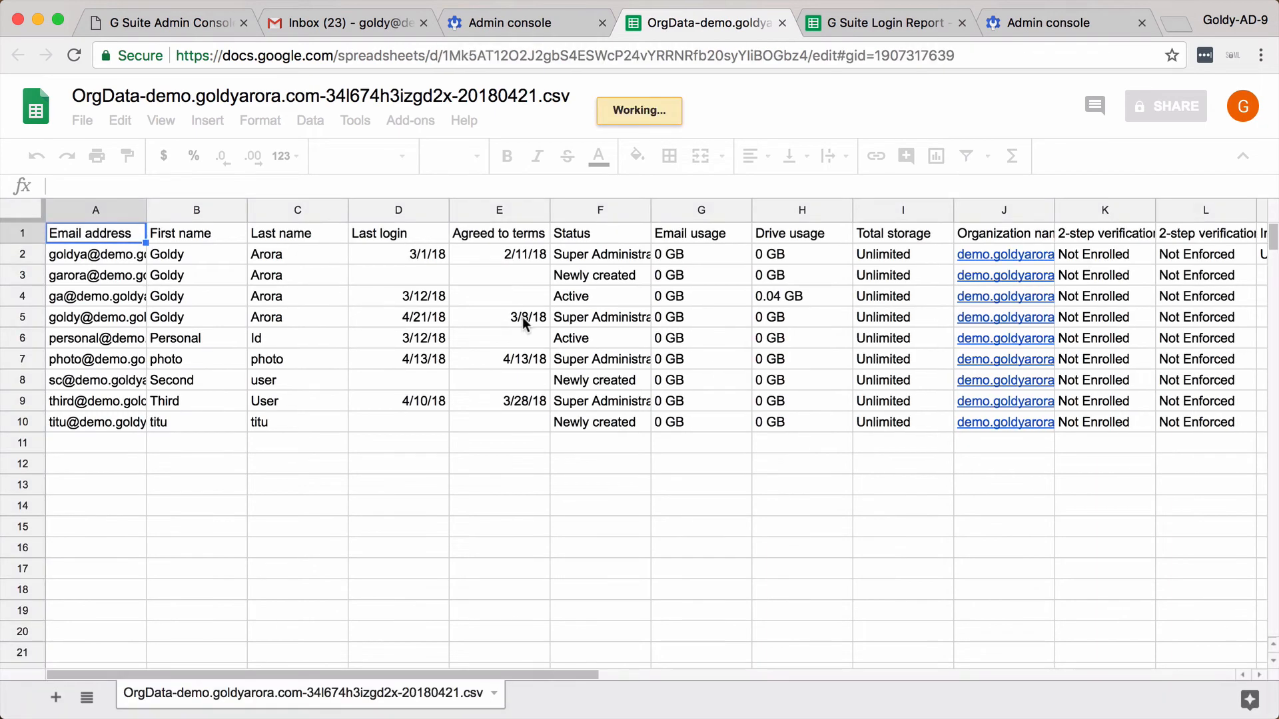
Compare the macros available in the newly exported spreadsheet with those available in the G Suite Login Report spreadsheet
click(838, 20)
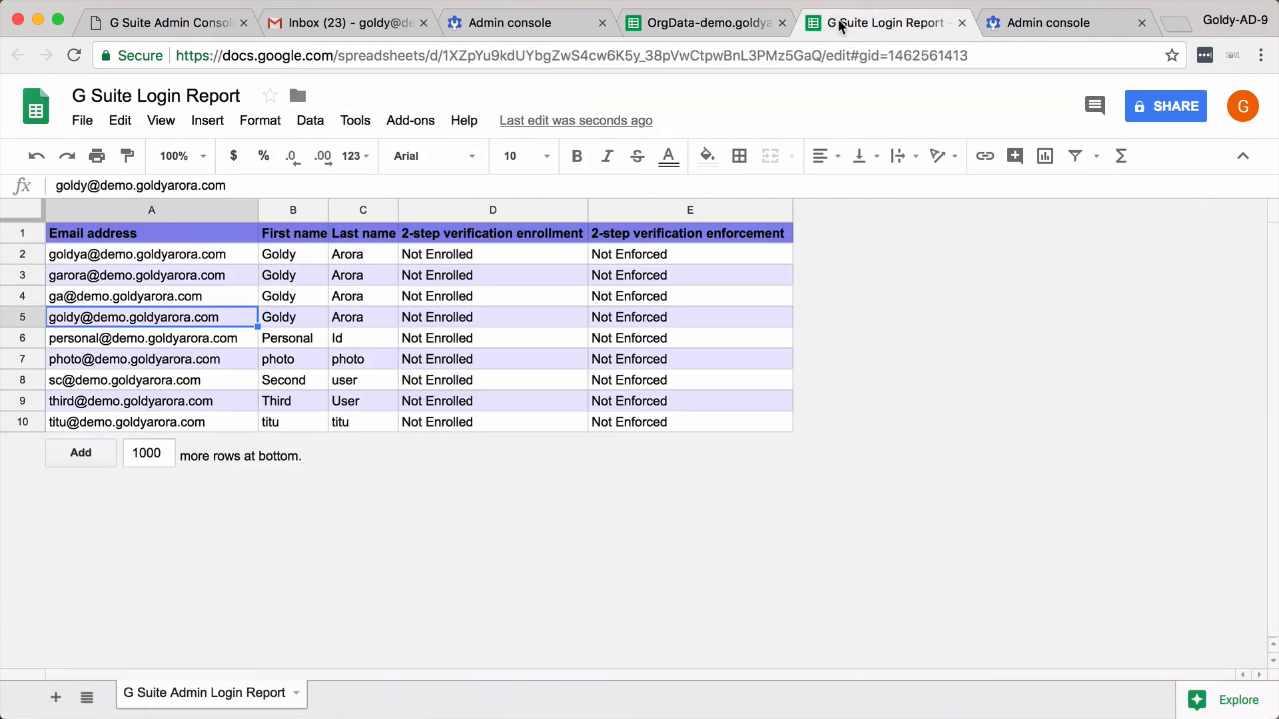
click(702, 21)
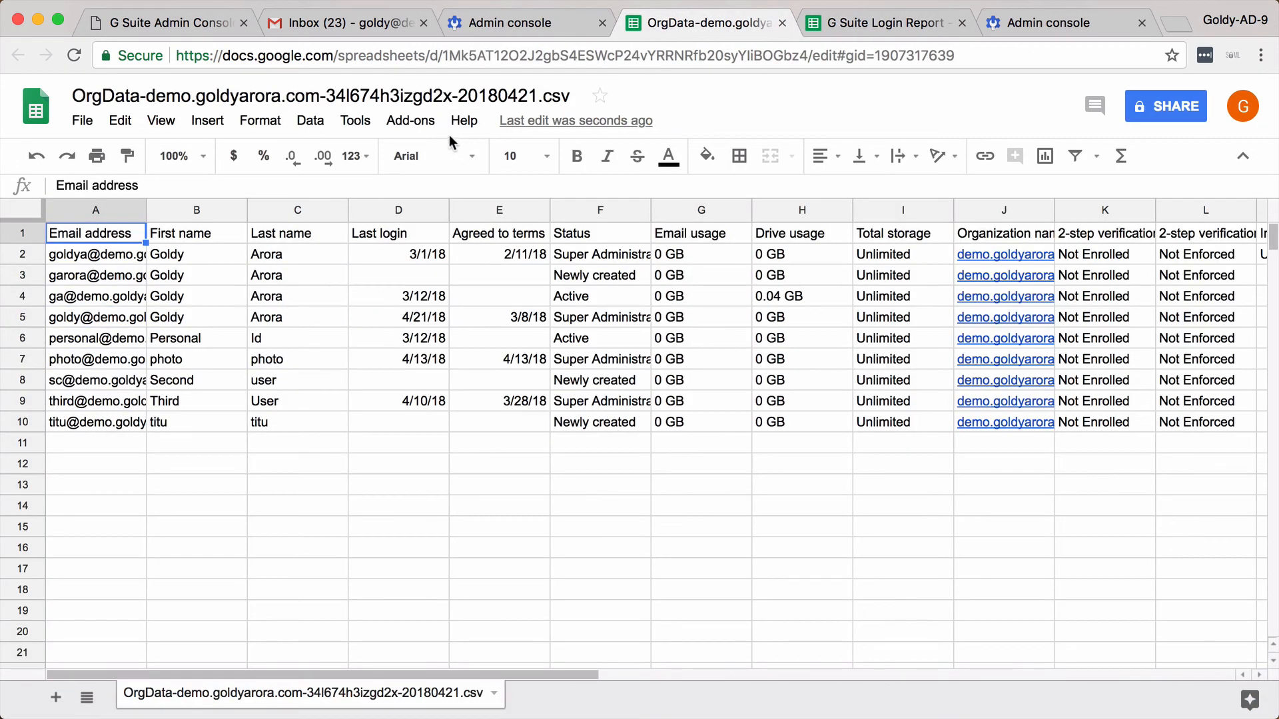
click(356, 122)
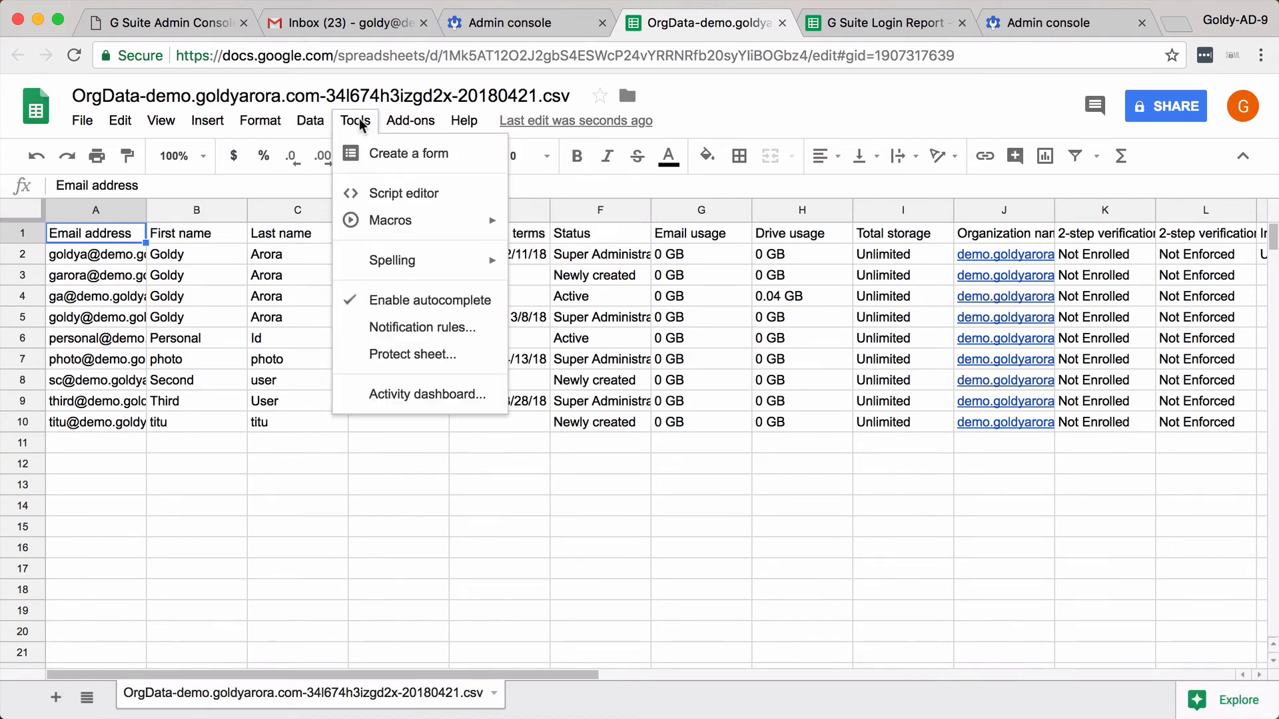
mouse_move(404, 220)
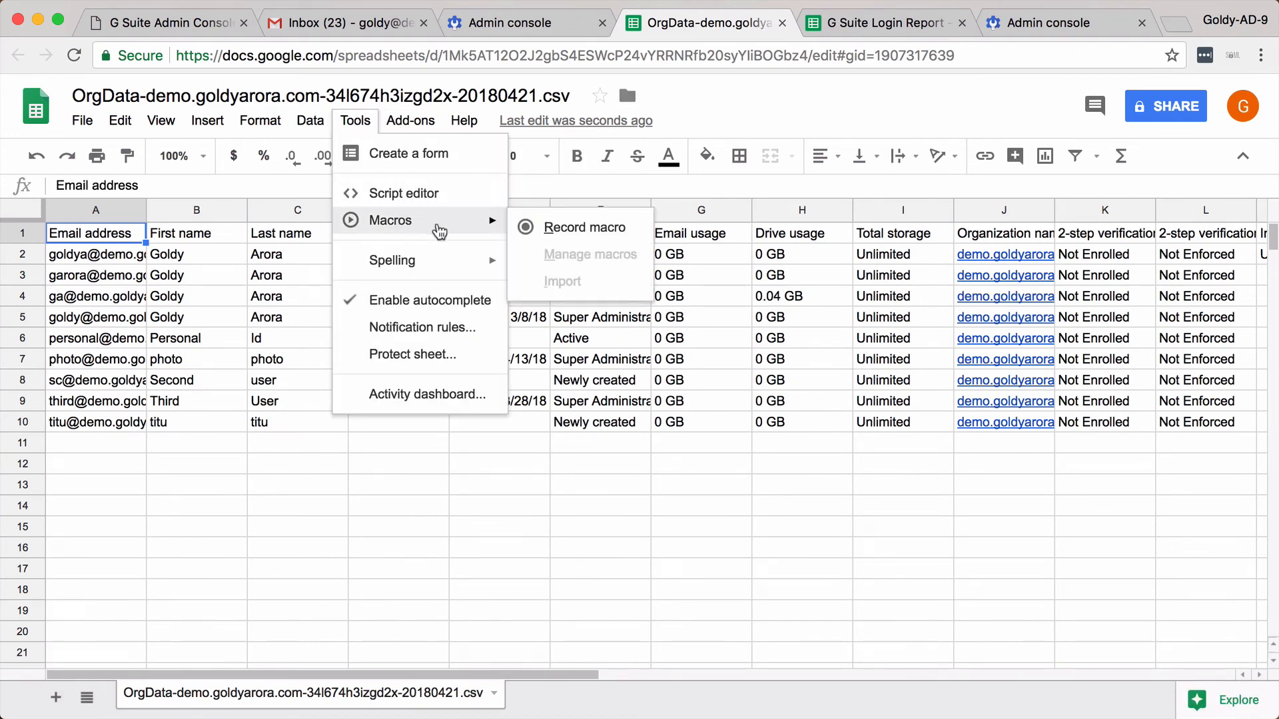
click(739, 275)
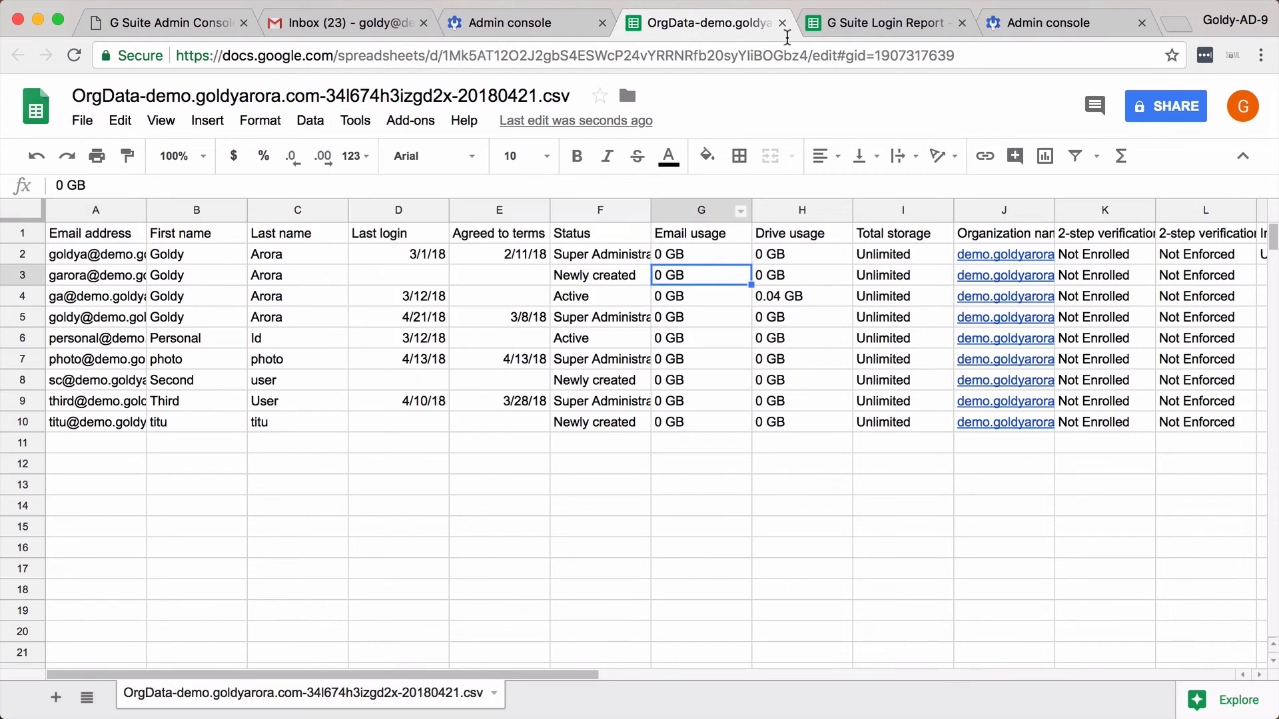
click(826, 21)
click(361, 126)
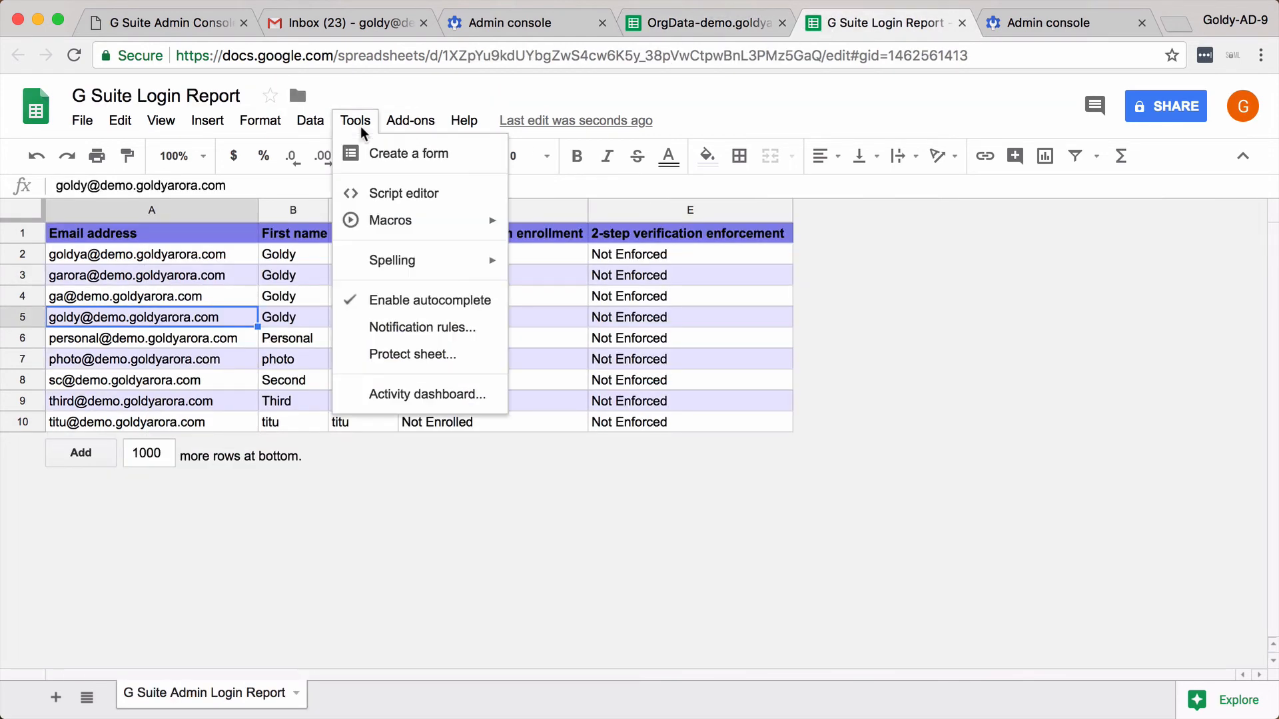
mouse_move(409, 219)
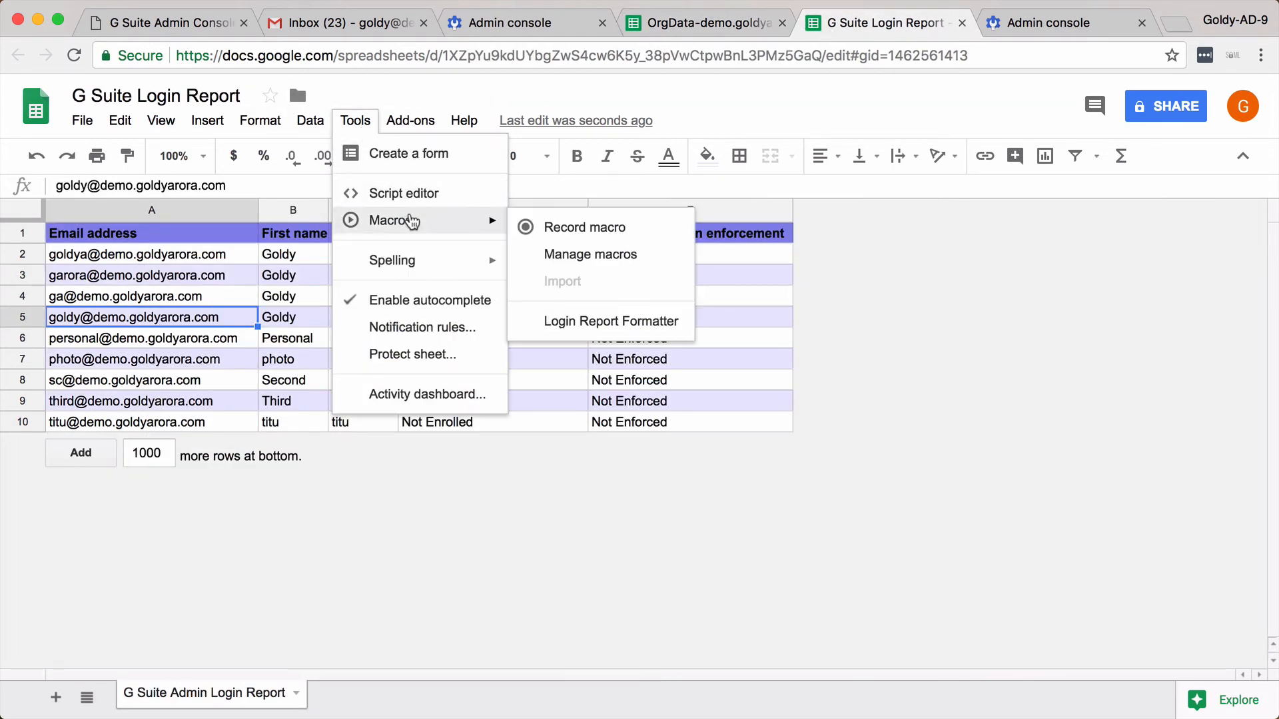
click(280, 503)
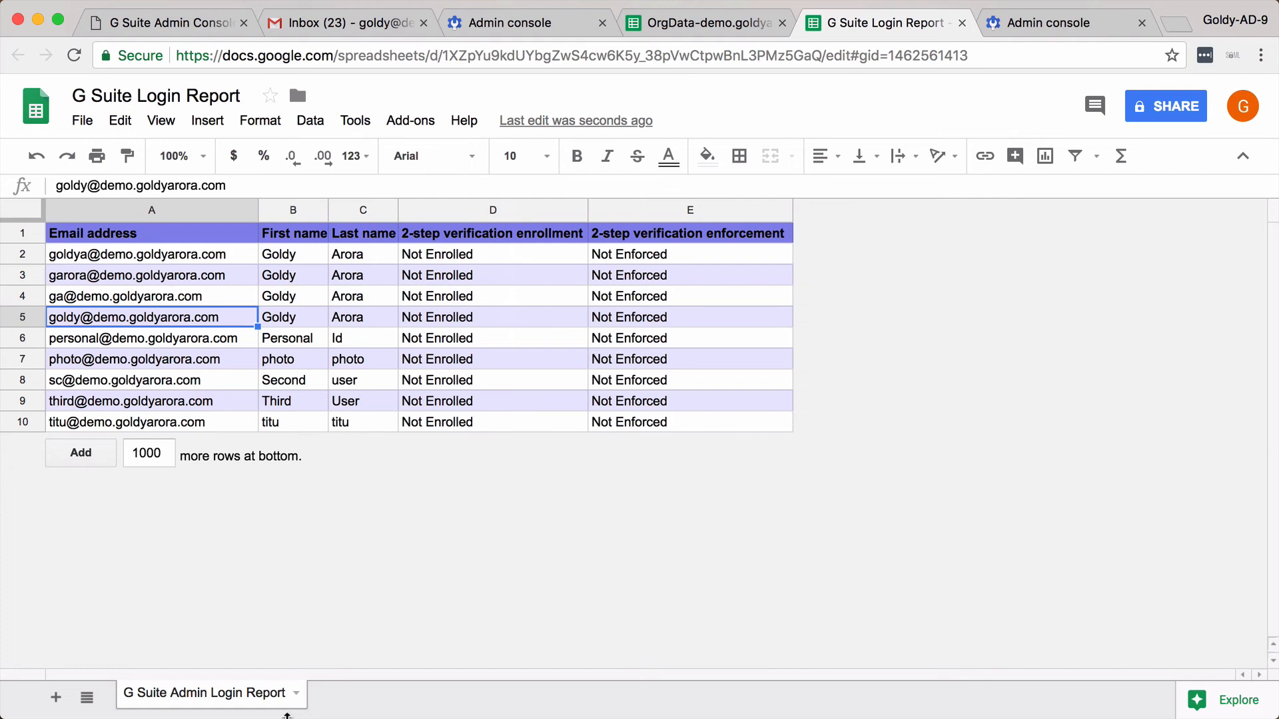
Add a new sheet to G Suite Login Report and paste all the data from the newly exported spreadsheet into it
click(56, 697)
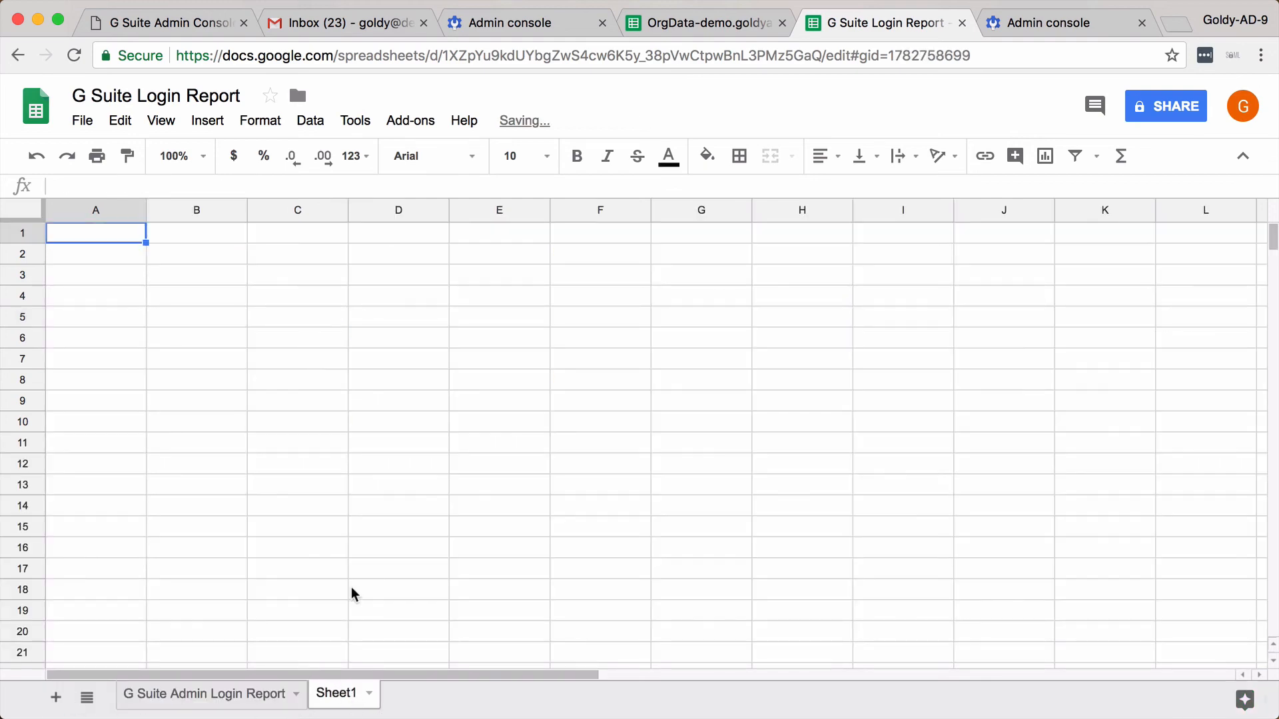
click(642, 24)
key(super+a)
key(super+c)
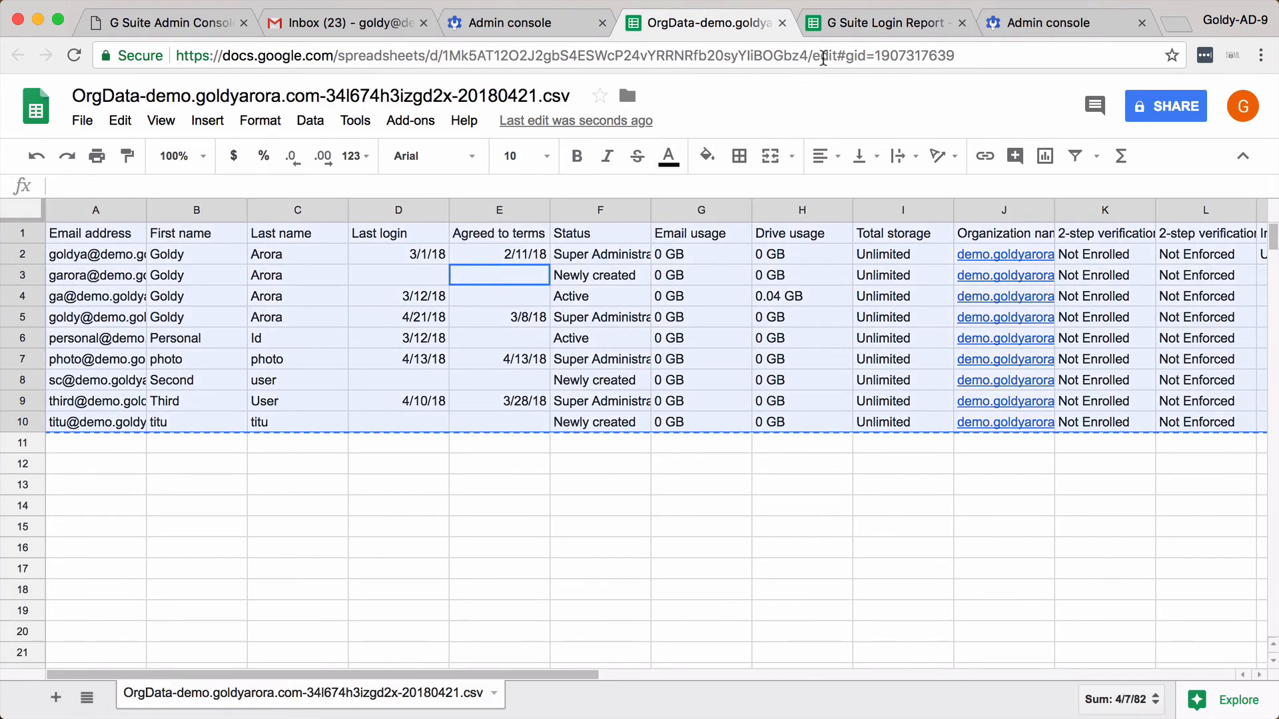
click(866, 22)
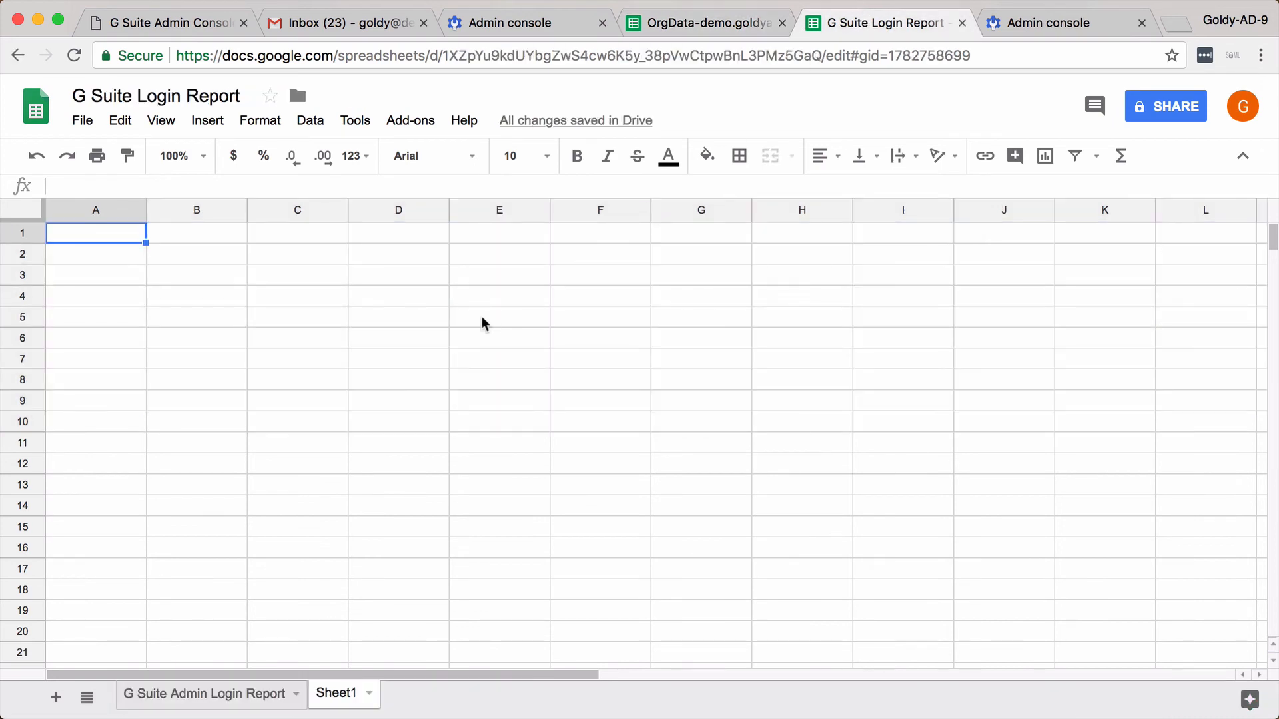
key(super+v)
Delete the old G Suite Admin Login Report sheet
click(290, 706)
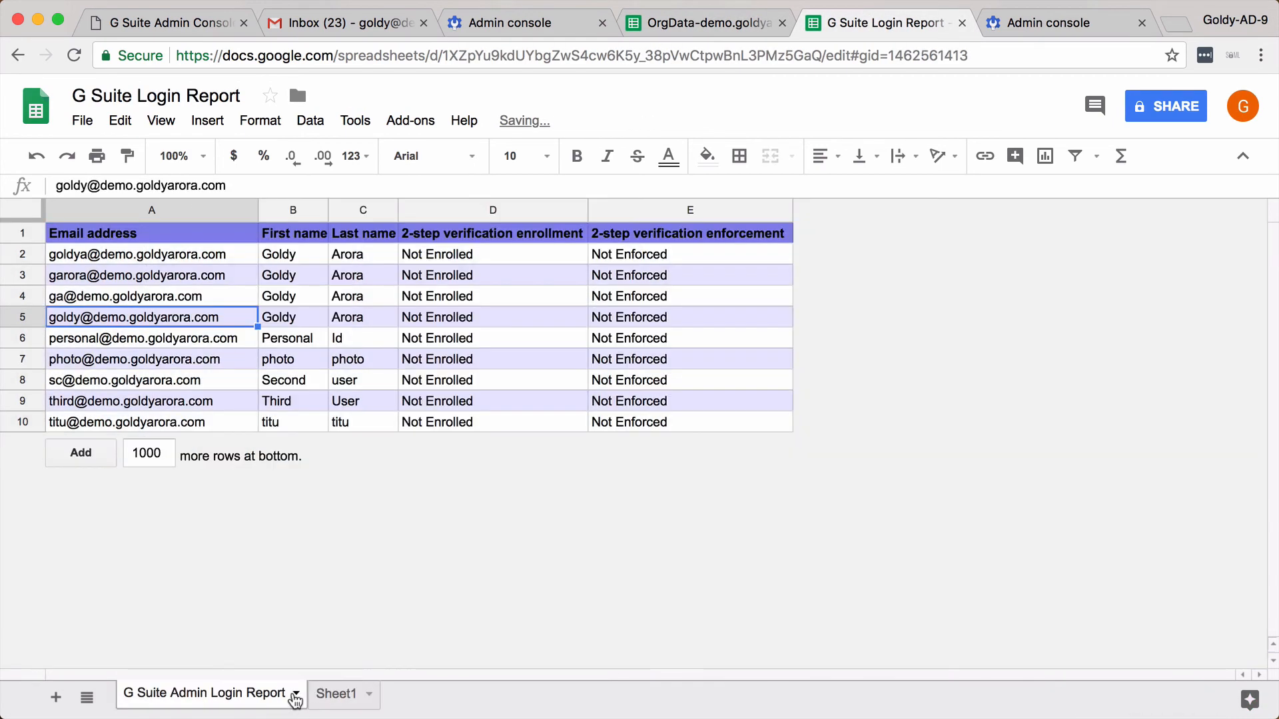
click(295, 694)
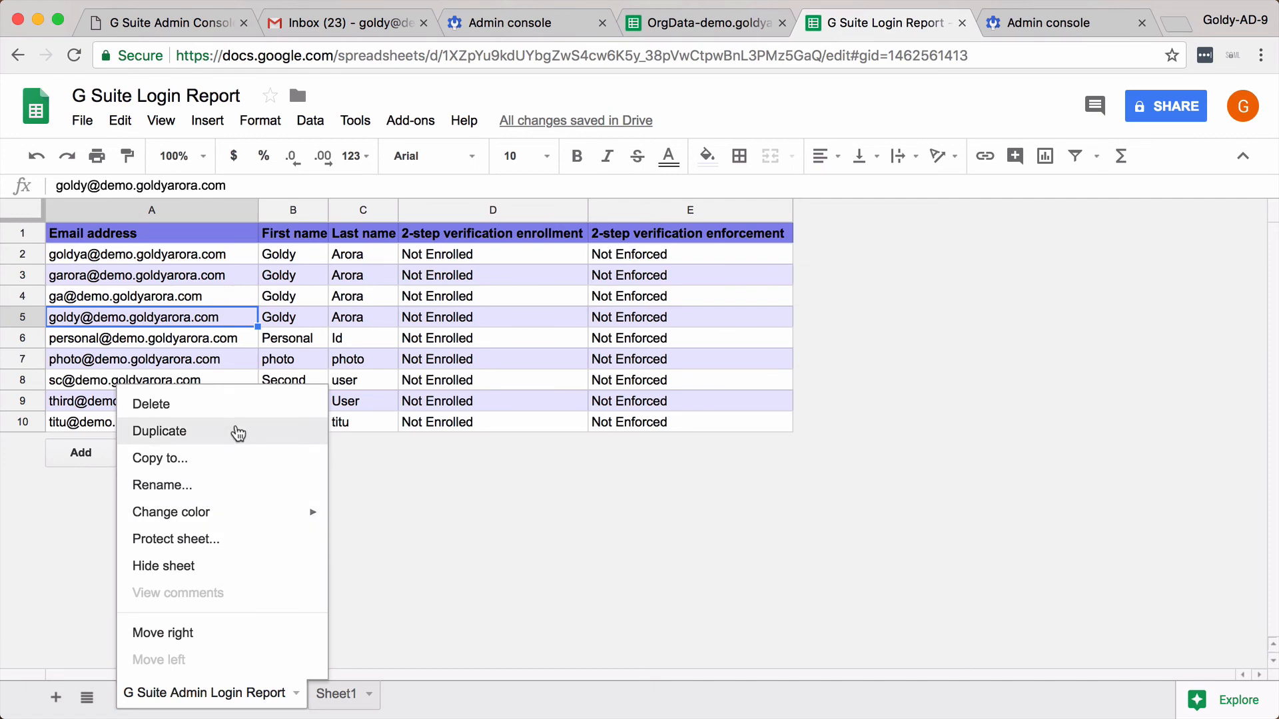
click(244, 408)
click(405, 432)
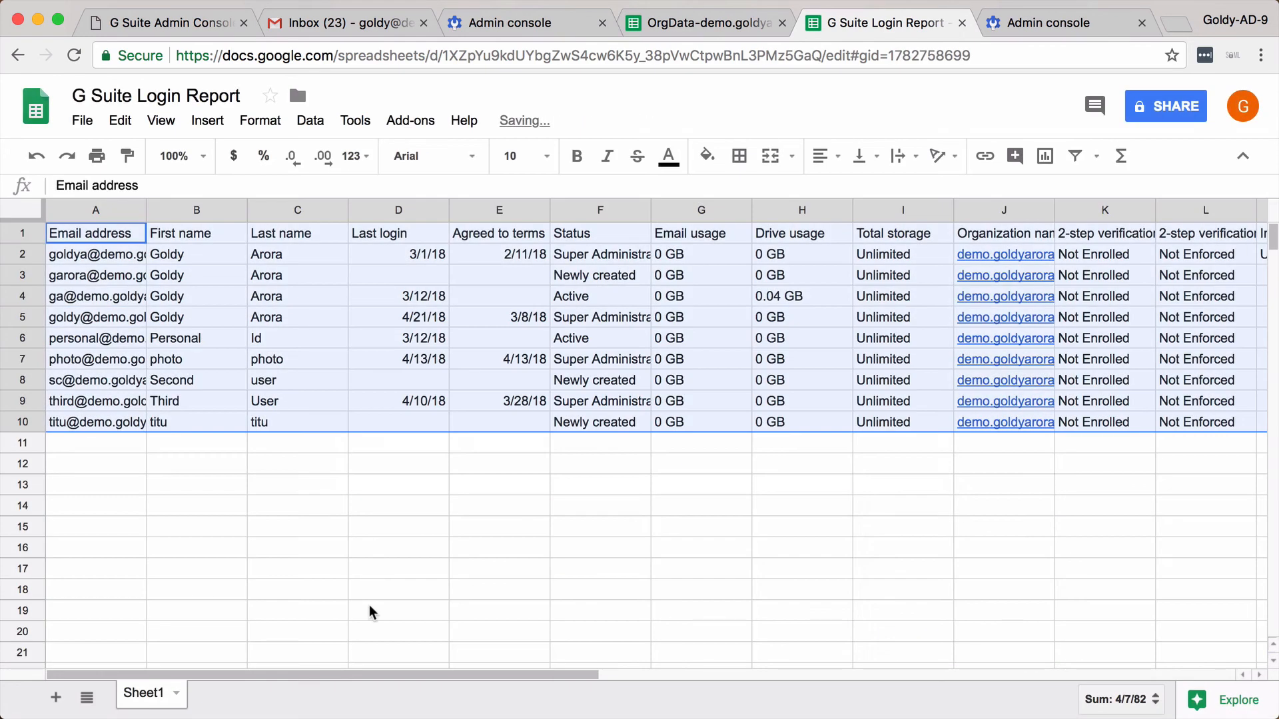
Run the Login Report Formatter macro on the newly pasted user data in Sheet1
click(425, 317)
click(409, 121)
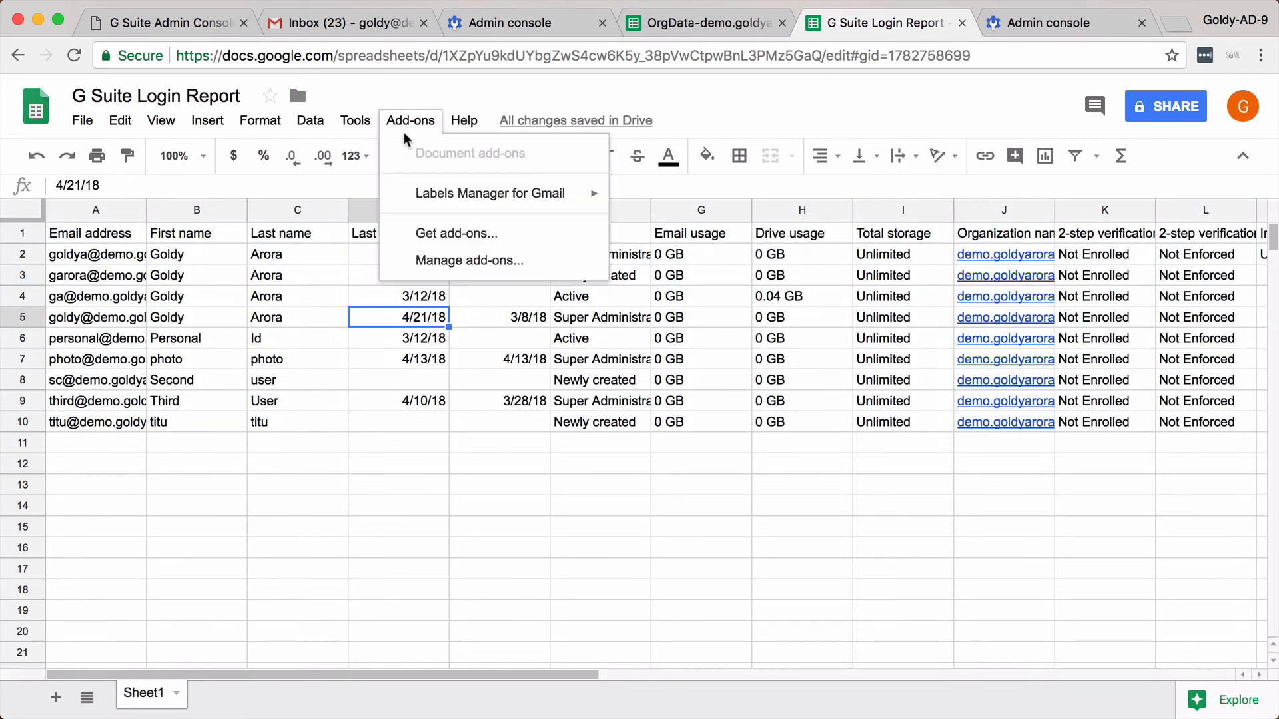
mouse_move(469, 212)
mouse_move(355, 120)
mouse_move(413, 220)
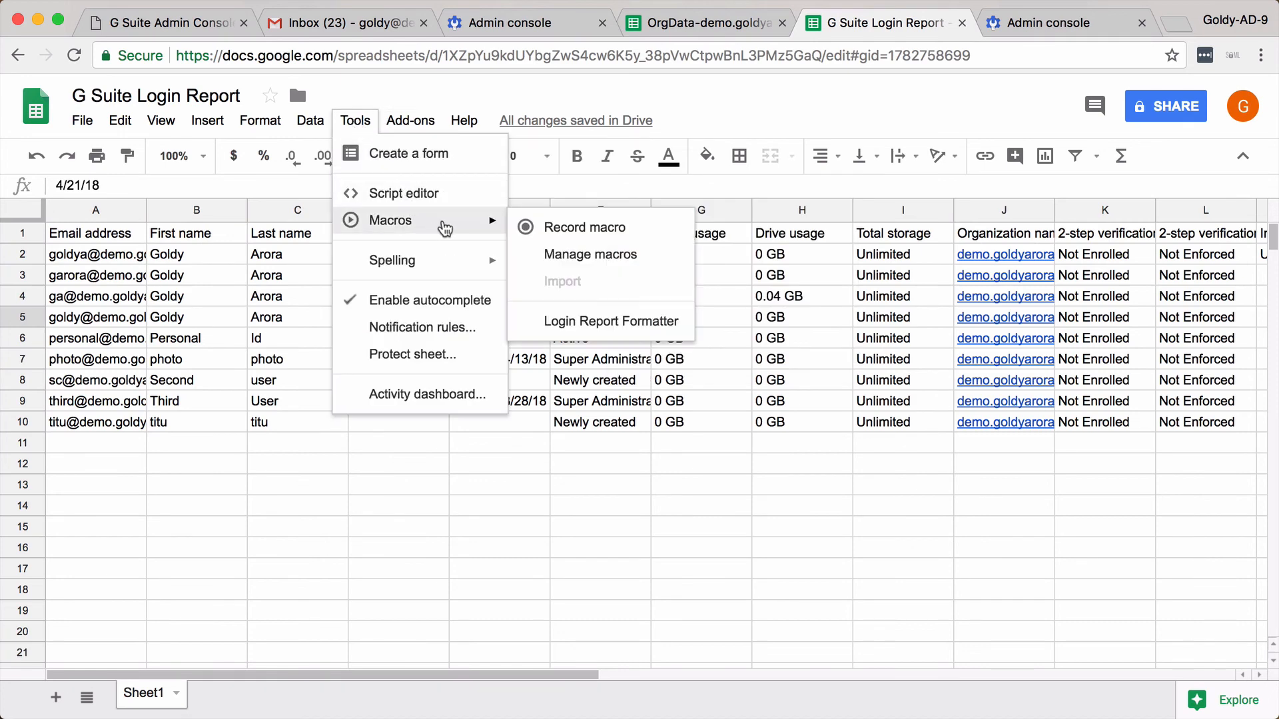
click(560, 321)
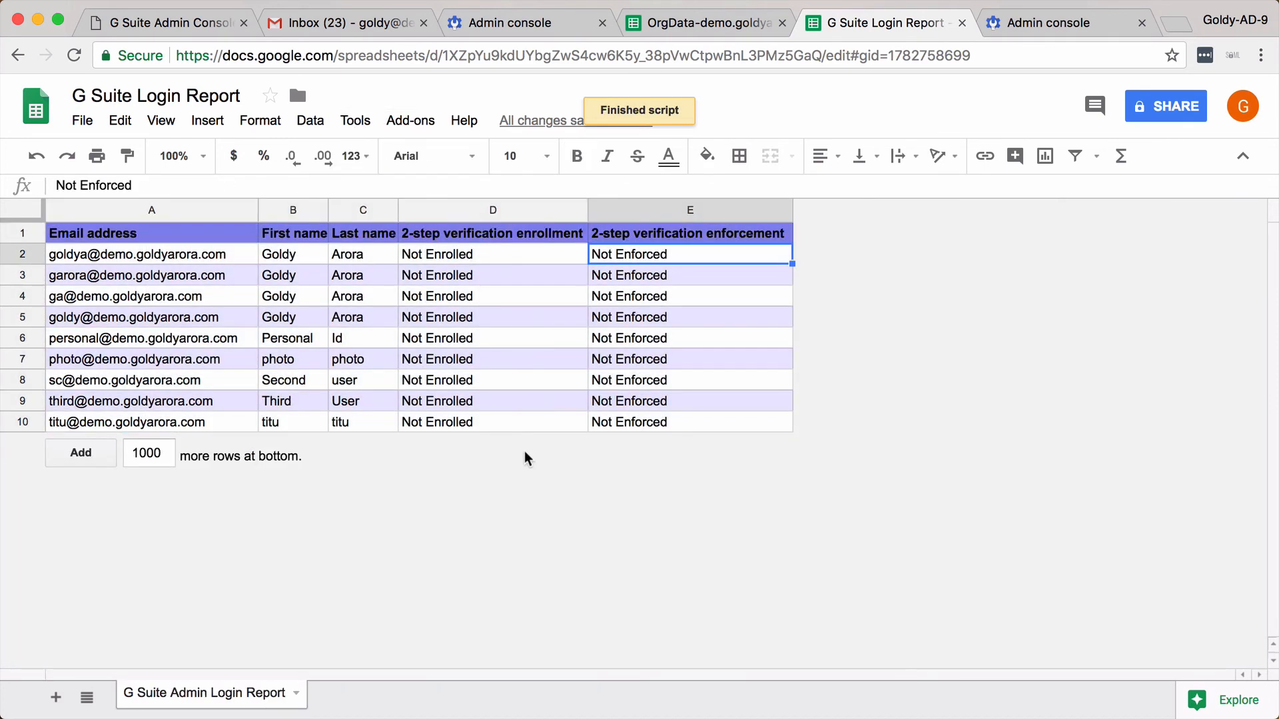
click(537, 408)
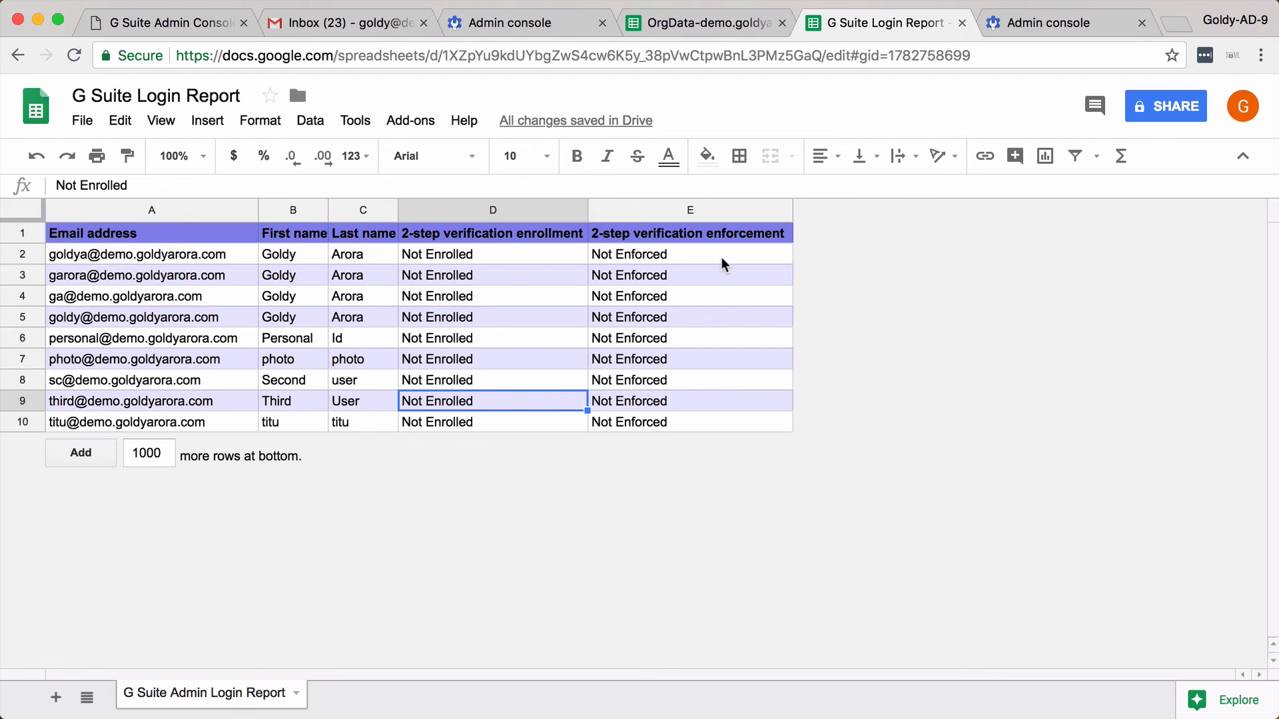
click(722, 210)
click(562, 240)
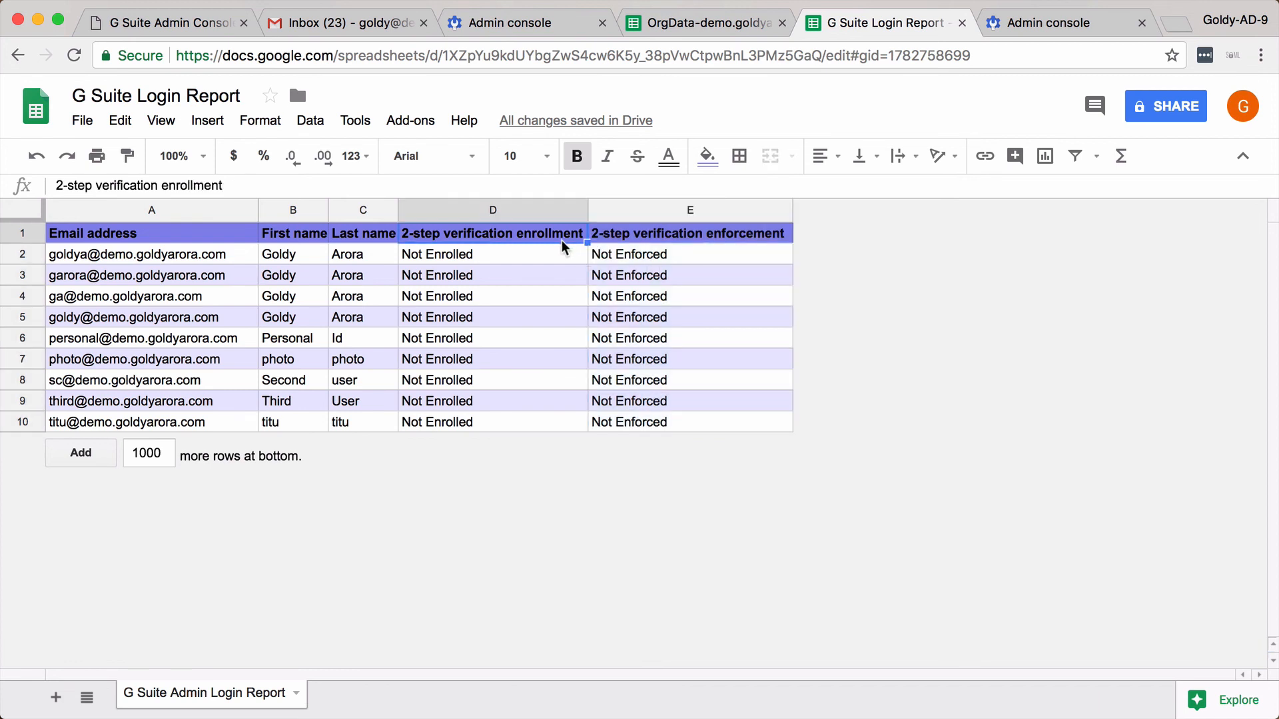
click(359, 121)
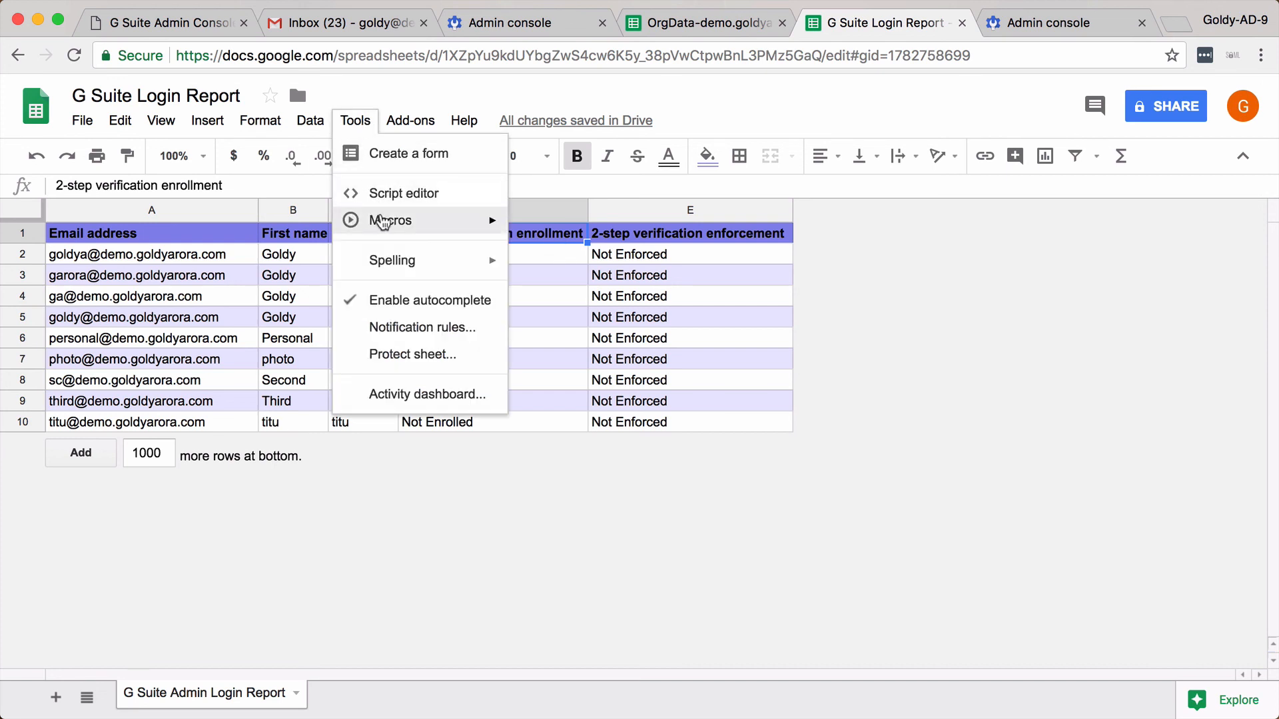
mouse_move(383, 222)
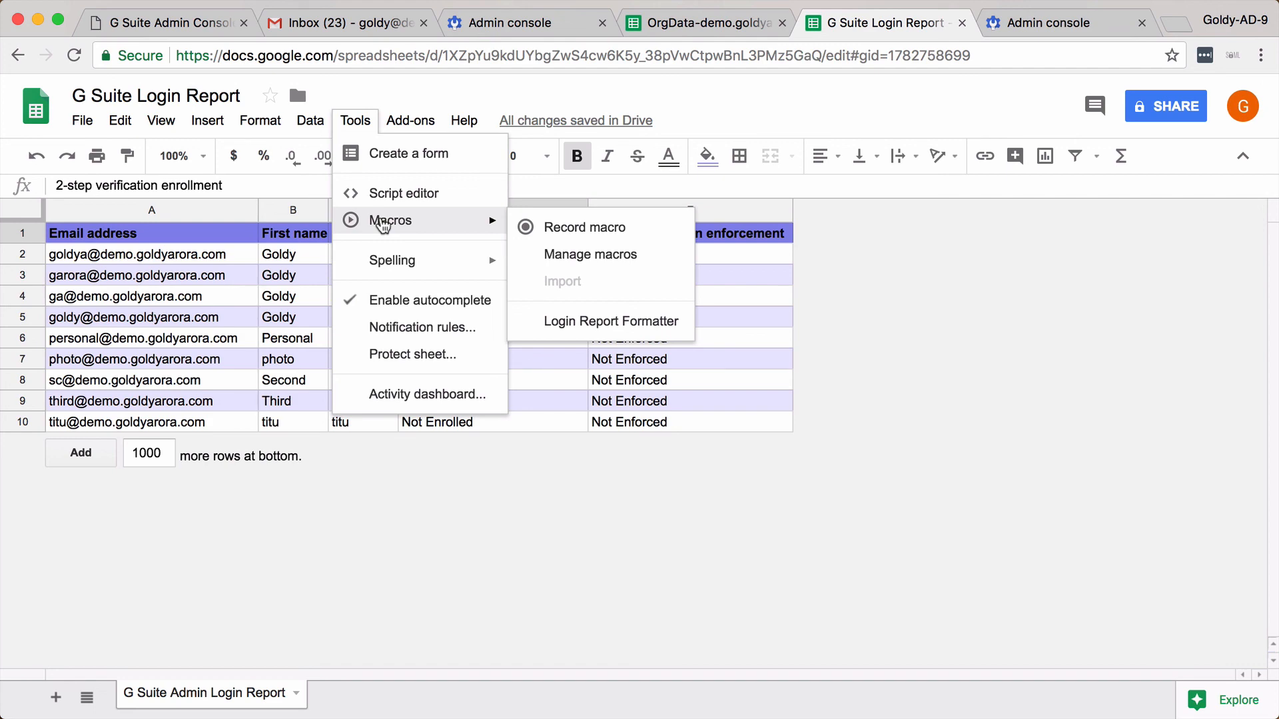
click(283, 236)
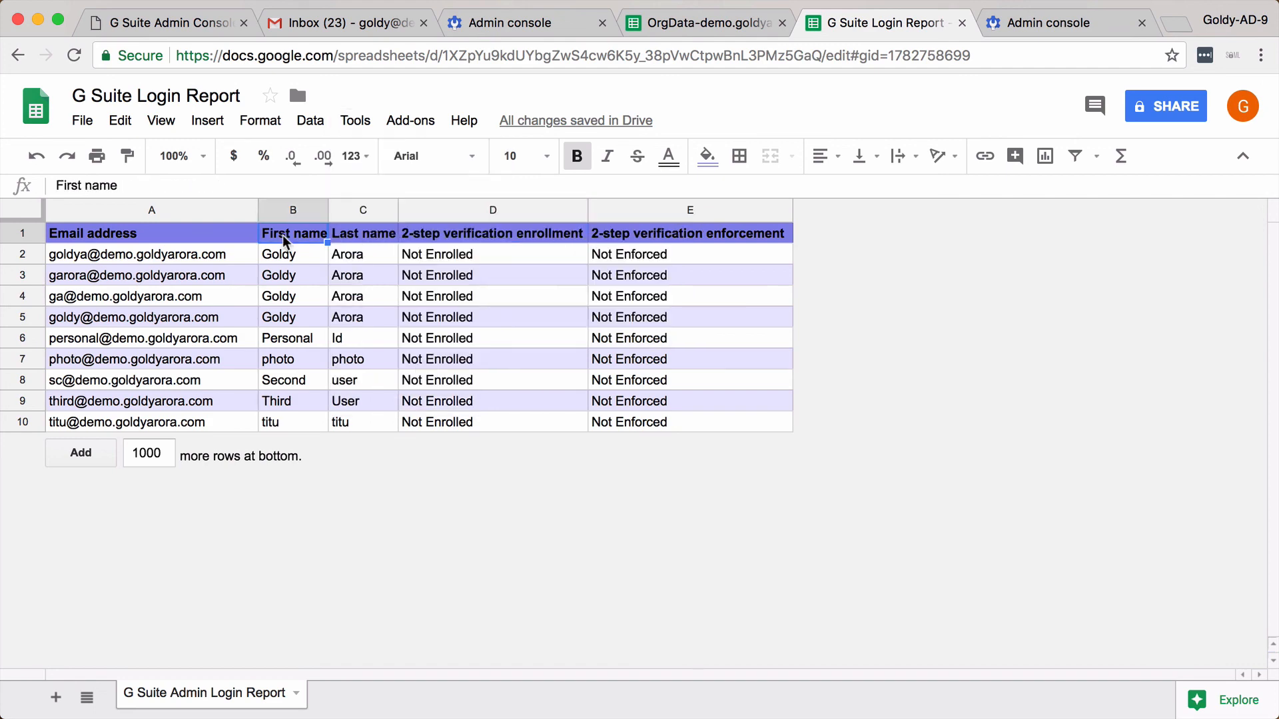